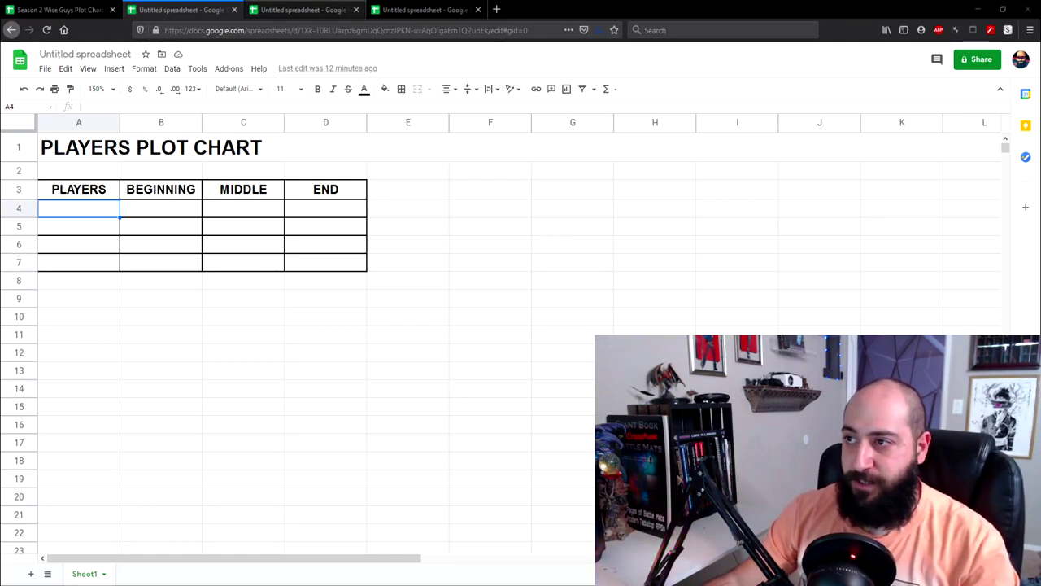
# - Look over the Campaign Plot Chart and Combined Plot Chart spreadsheets and return to the Players Plot Chart
pyautogui.click(282, 11)
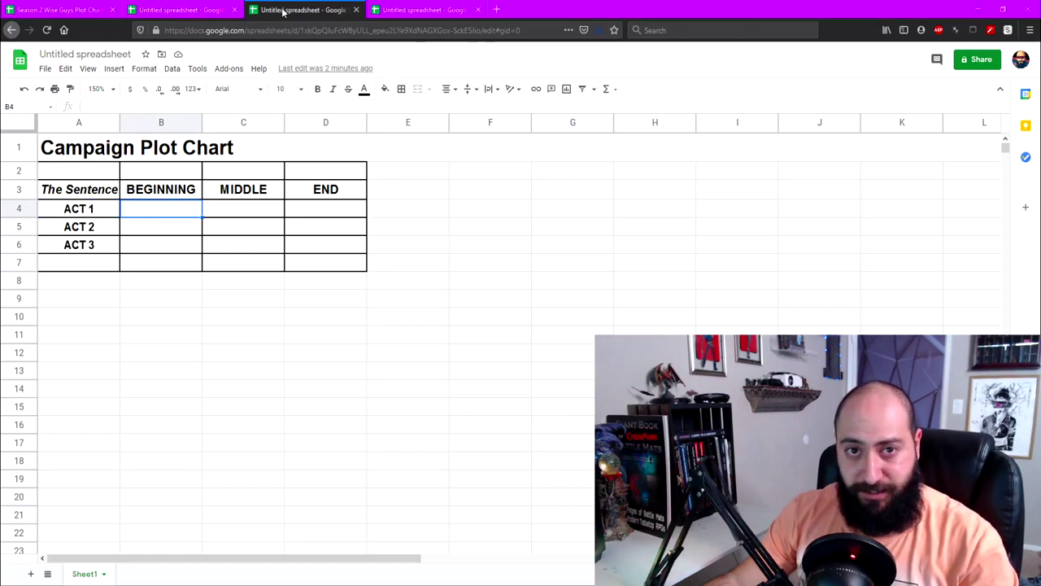
pyautogui.click(444, 10)
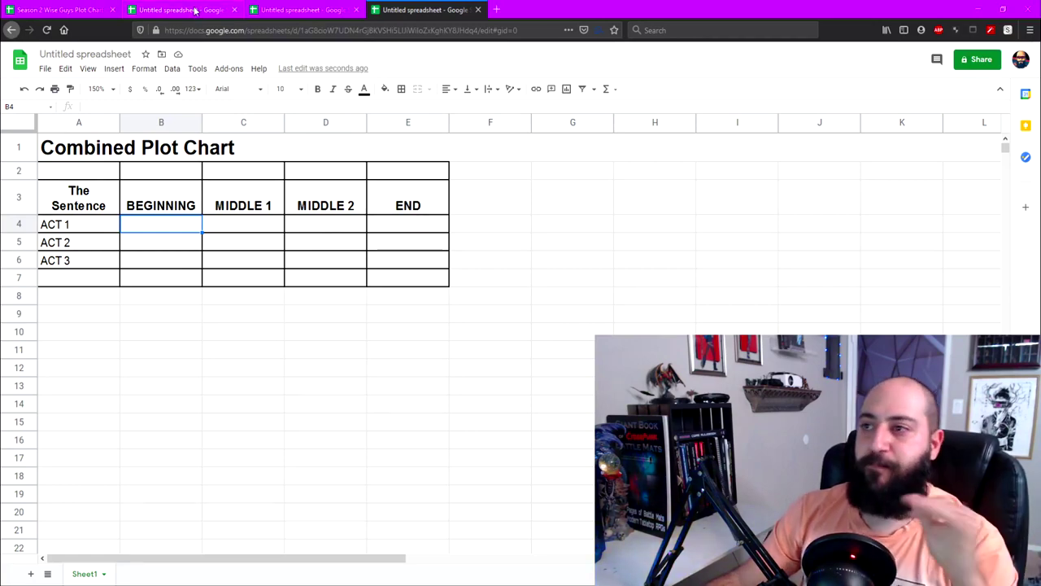
pyautogui.hotkey('ctrl', '2')
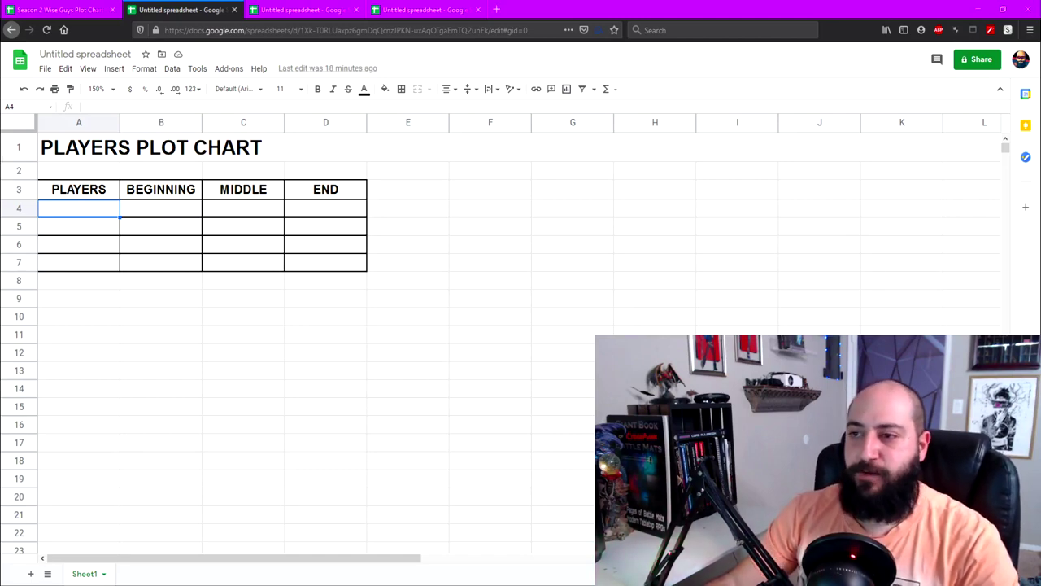
# - Fill the first player row with the character's full name and the Beginning entry "wife is murdered and he's looking for revenge"
pyautogui.write('P')
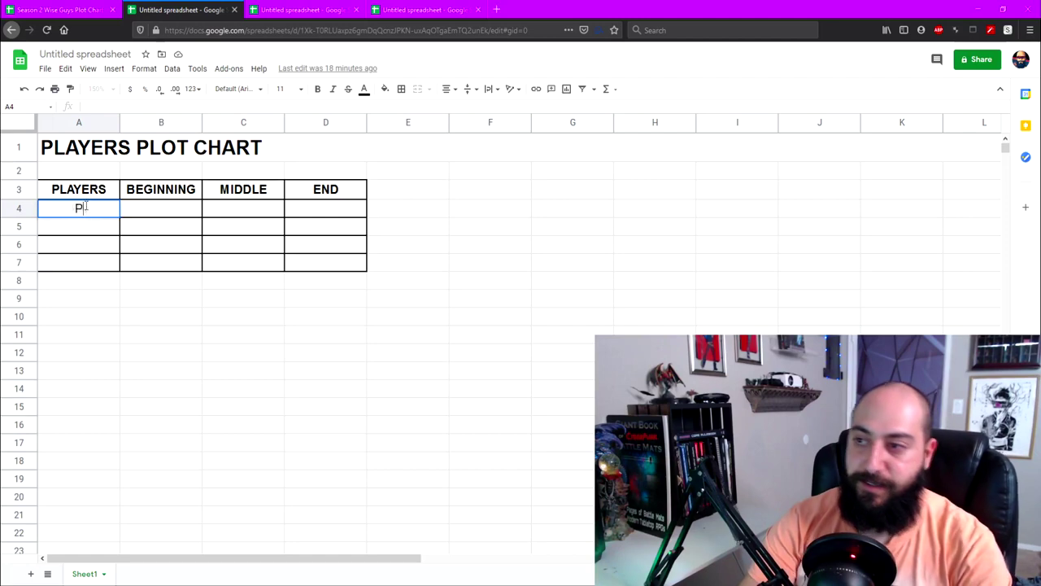
pyautogui.write('ATRICK OHANNIGAN')
pyautogui.click(154, 227)
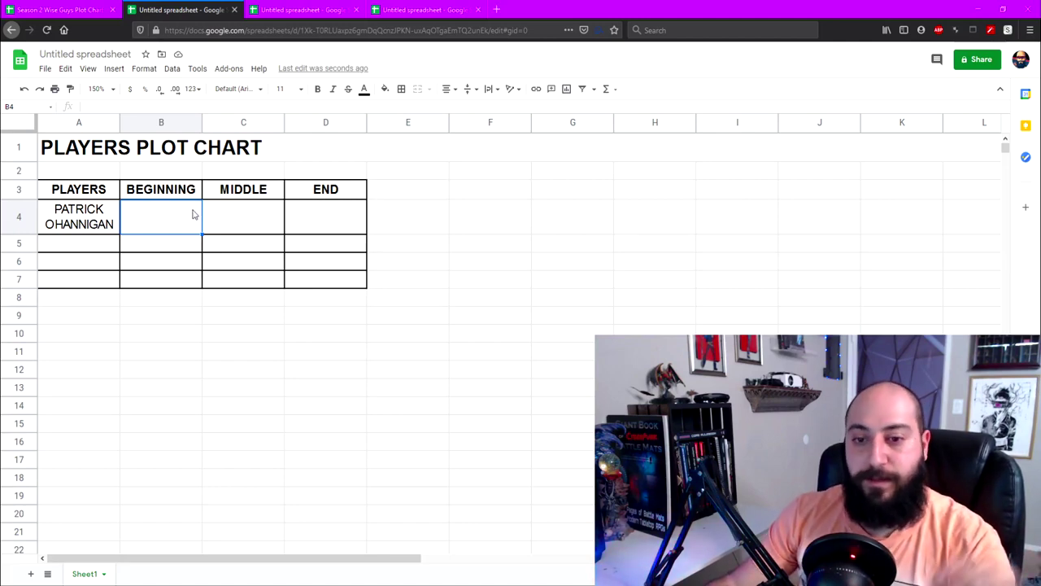
pyautogui.write('wi')
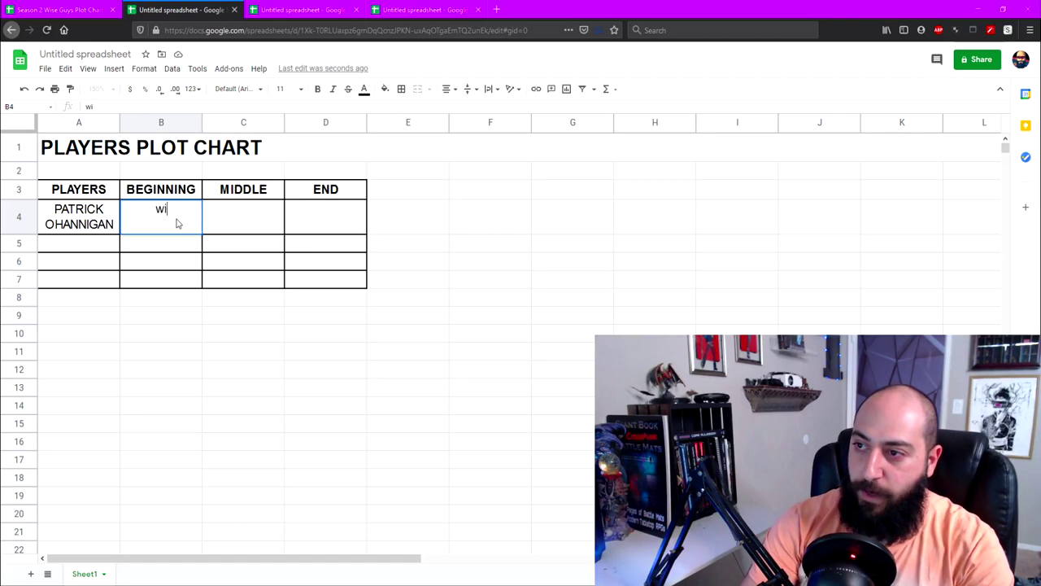
pyautogui.write('fe is murder')
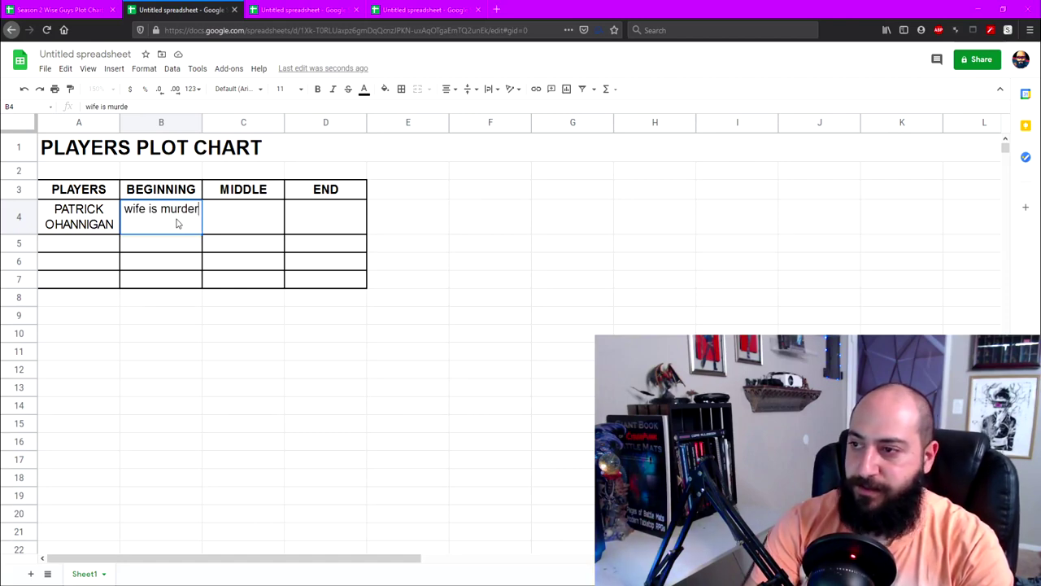
pyautogui.write("ed and he's loo")
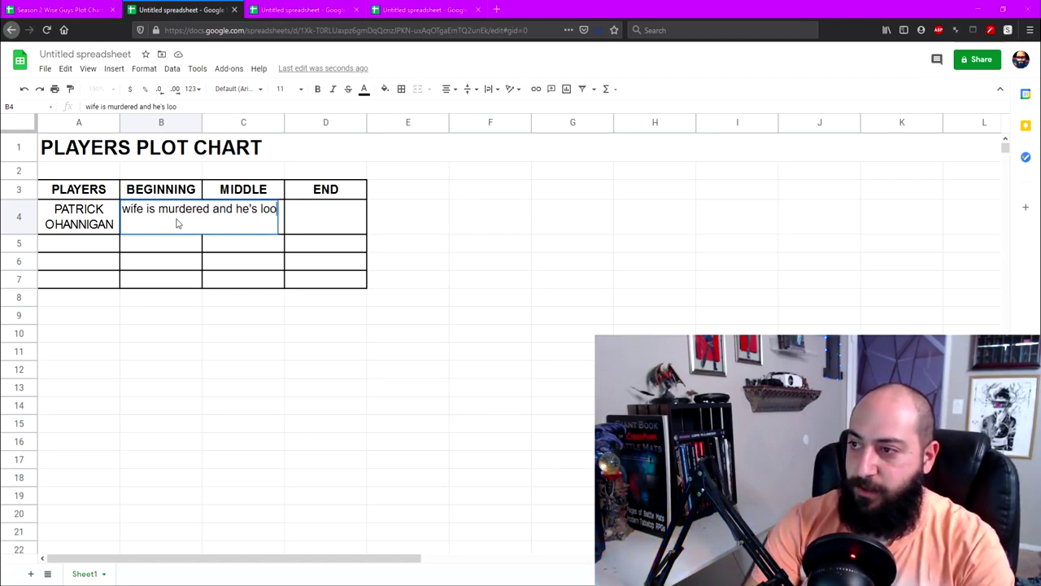
pyautogui.write('king for revenge')
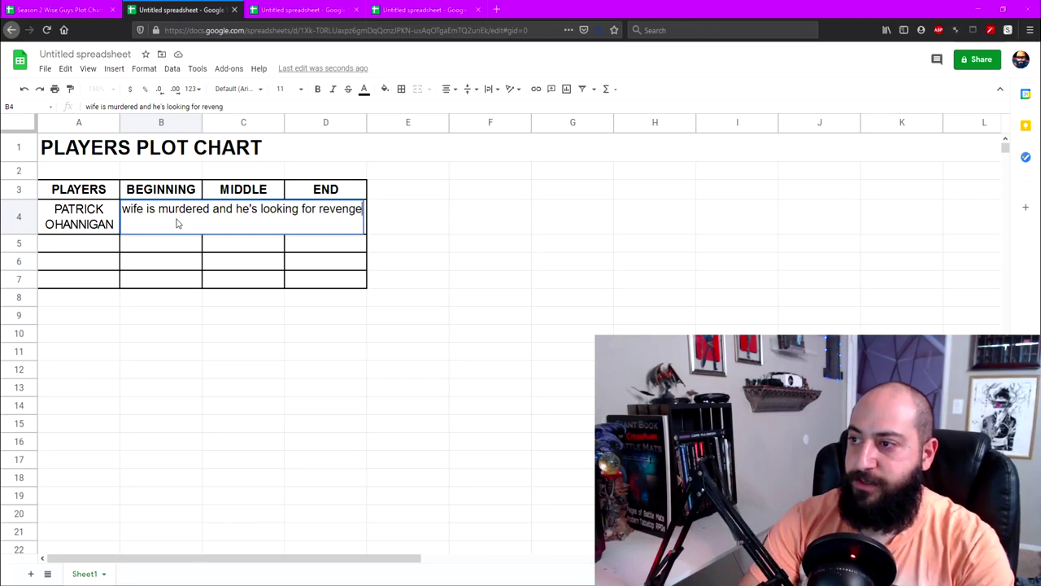
pyautogui.press('Return')
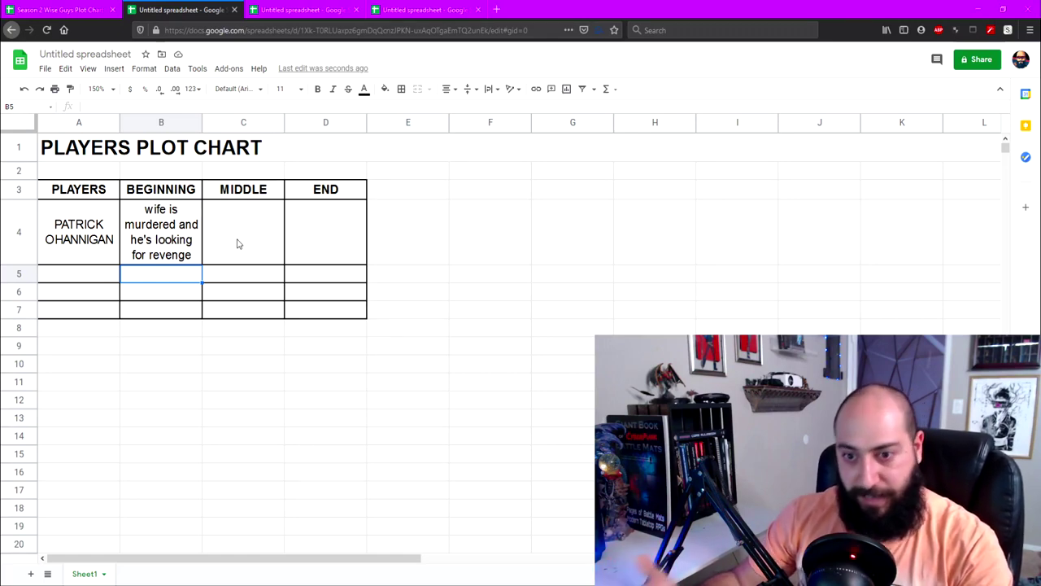
# - Enter "finds out they were targeting his wife because she knows corporate secrets" as the first player's Middle plot point
pyautogui.click(238, 244)
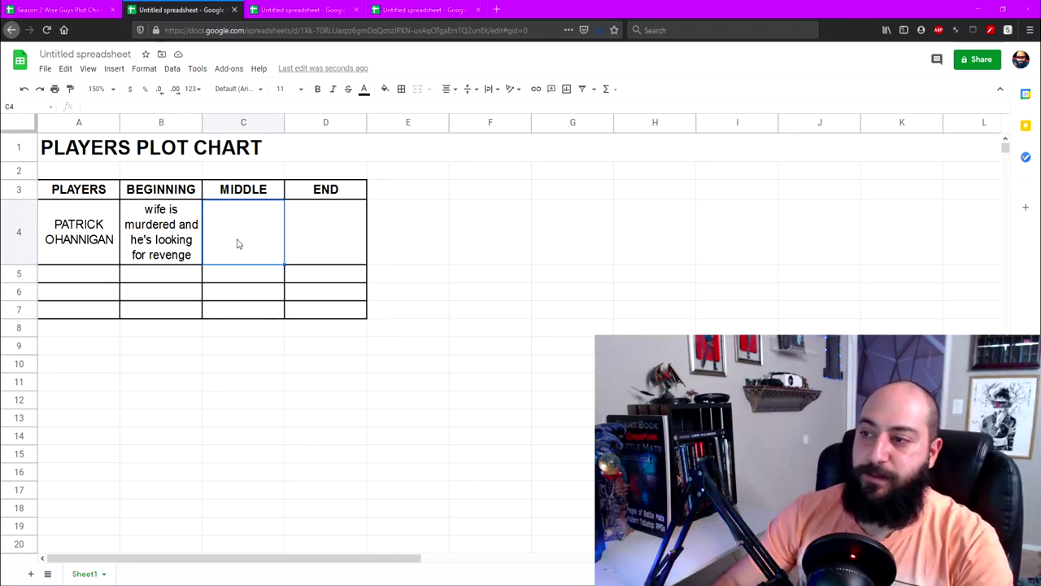
pyautogui.write('finds out ')
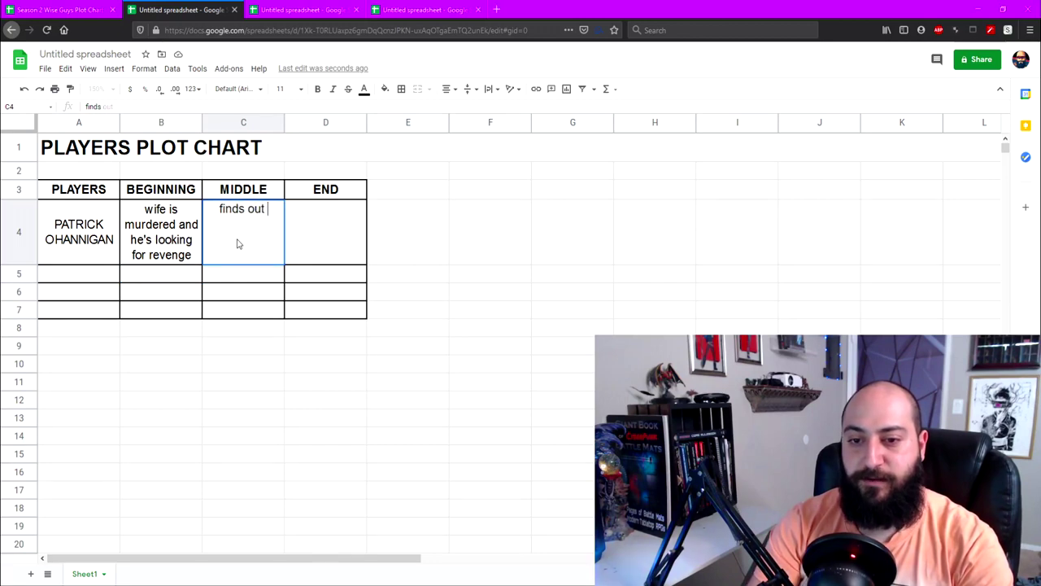
pyautogui.write('they were target')
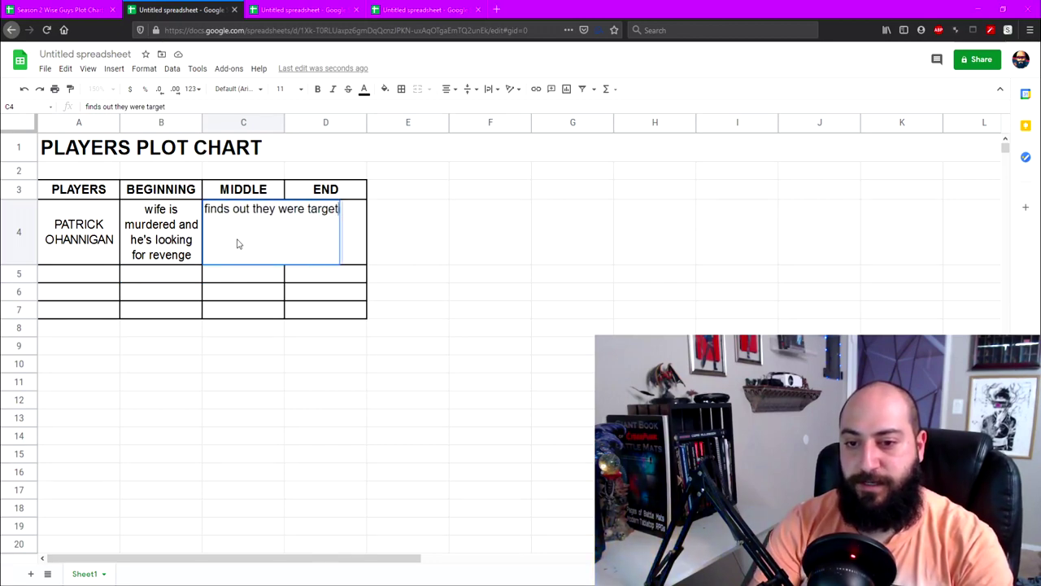
pyautogui.write('ing his wife because she ')
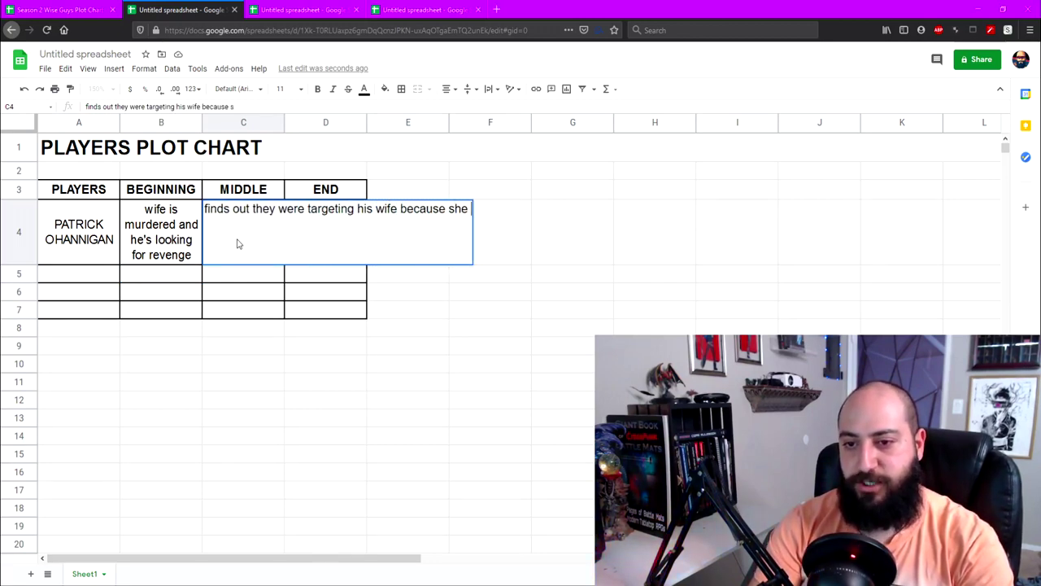
pyautogui.write('knows corporate secrets')
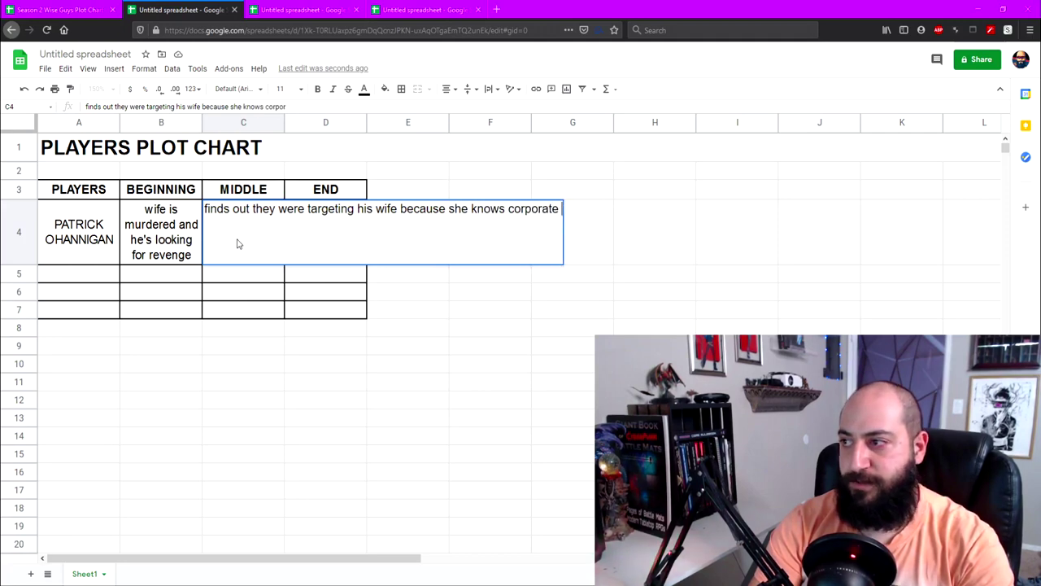
pyautogui.press('Tab')
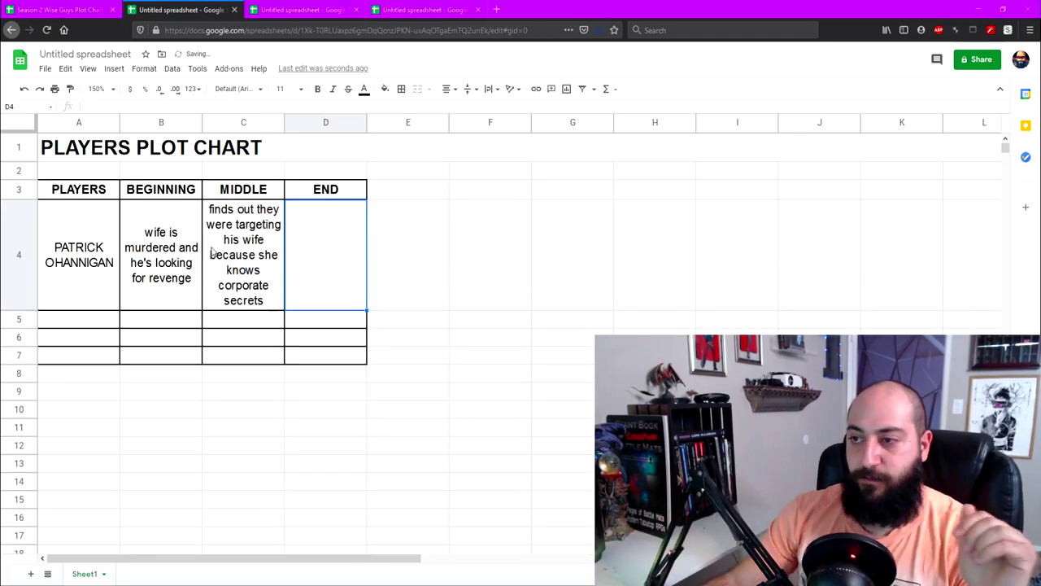
# - Enter "topple the corporation that killed his wife" as the first player's End plot point
pyautogui.click(169, 260)
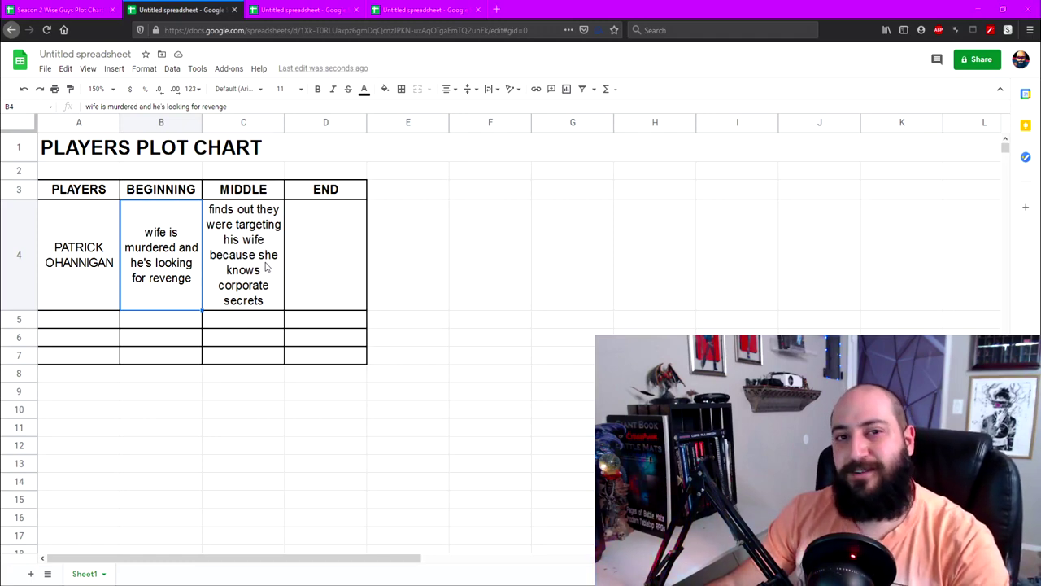
pyautogui.click(316, 248)
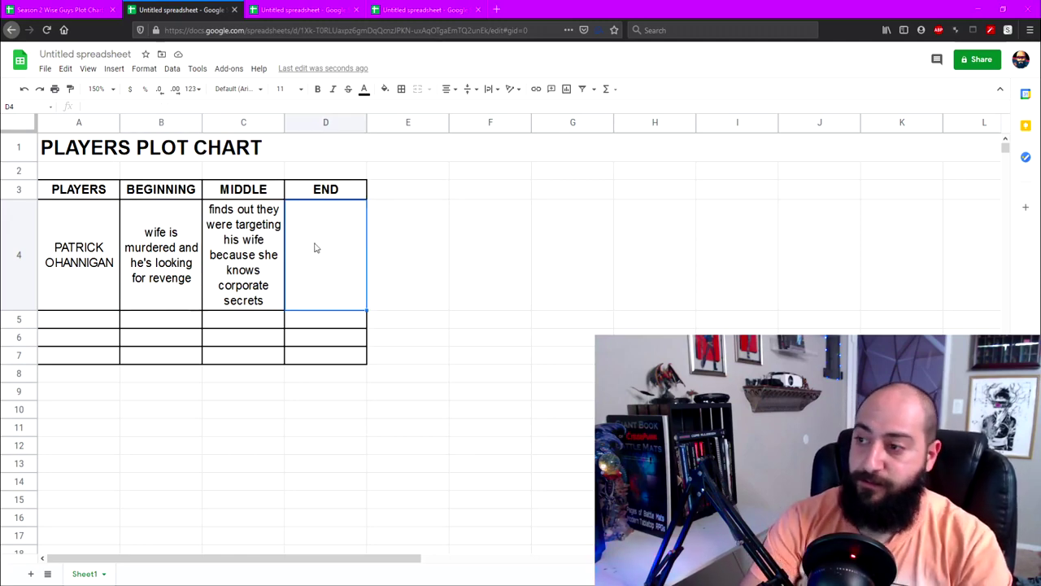
pyautogui.write('topple the co')
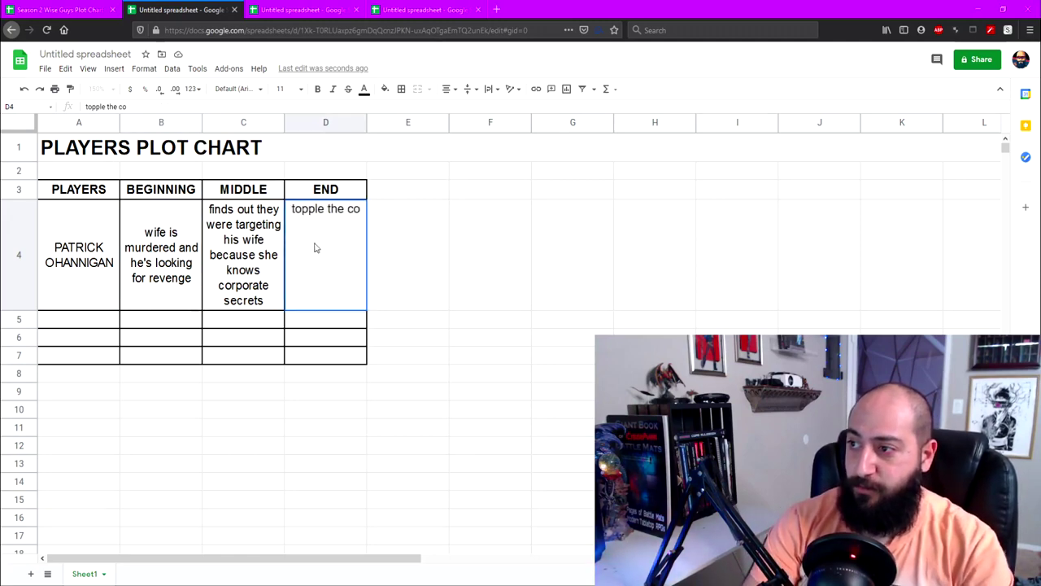
pyautogui.write('rporation that kille')
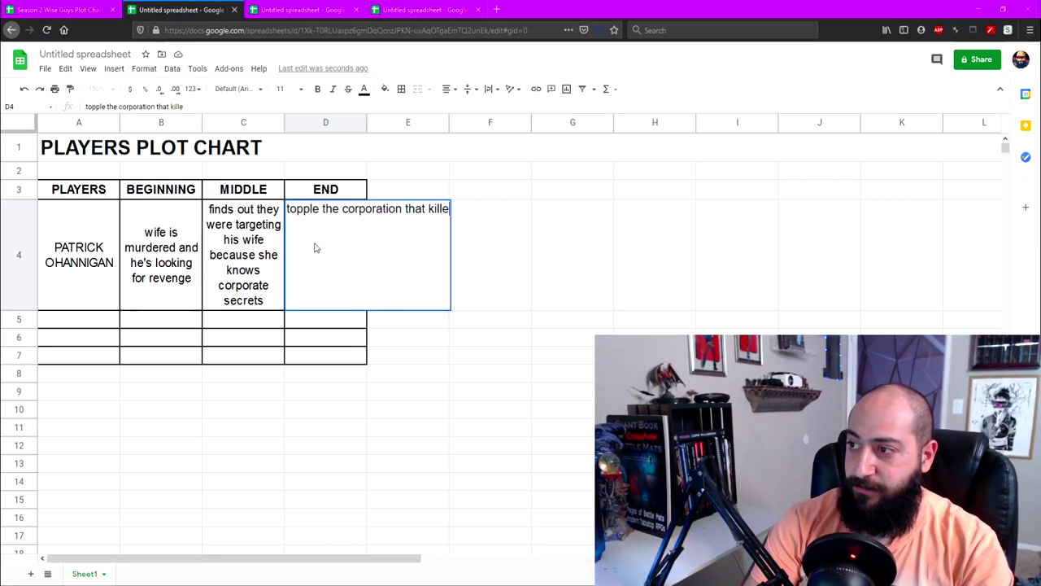
pyautogui.write('d his wife')
pyautogui.press('Return')
pyautogui.press('Up')
pyautogui.press('Home')
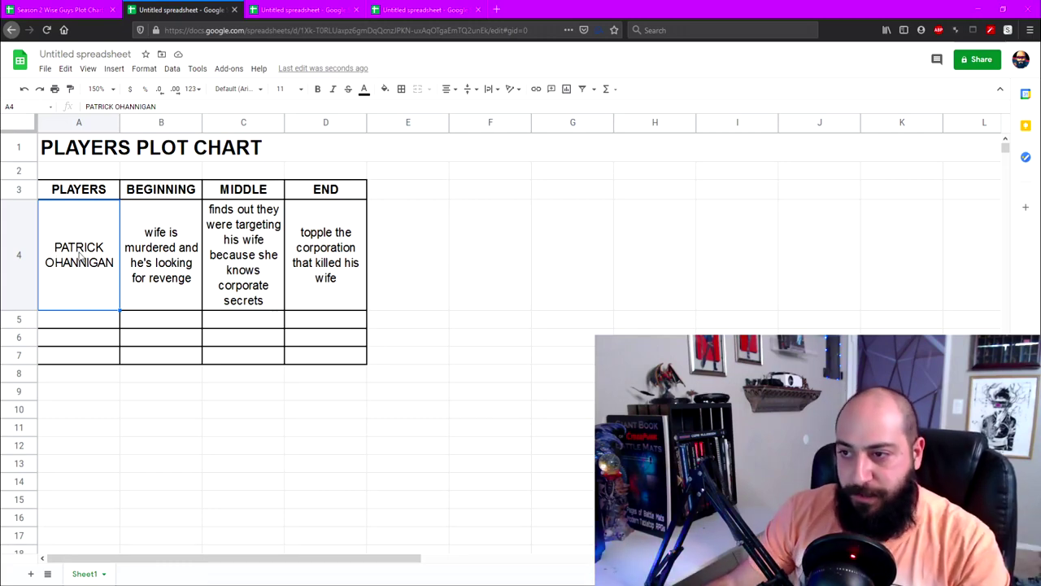
pyautogui.click(88, 321)
pyautogui.click(86, 338)
pyautogui.click(92, 355)
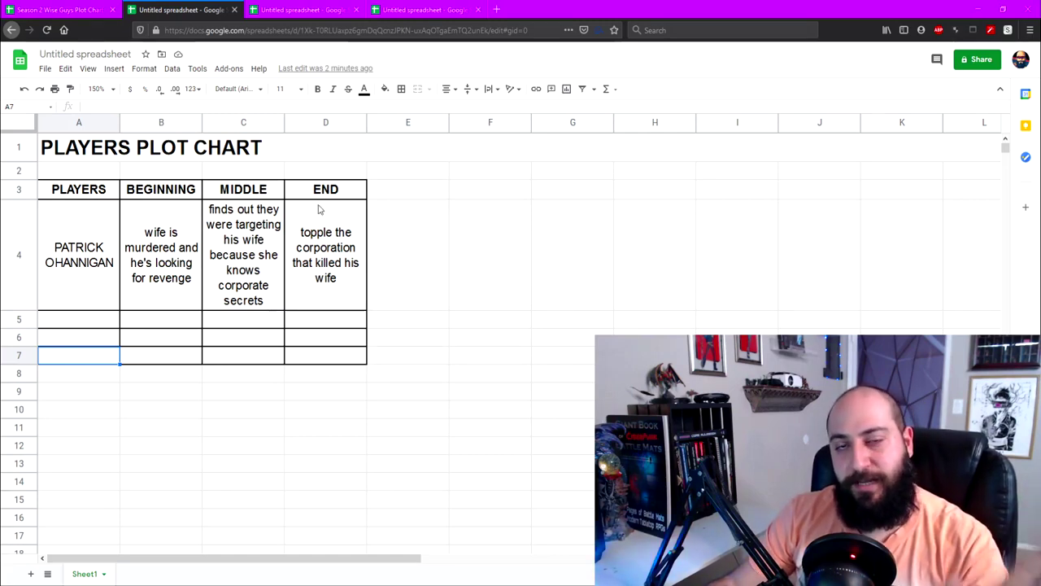
# - Widen columns A through D of the Campaign Plot Chart, making the End column the widest
pyautogui.hotkey('ctrl', 'Tab')
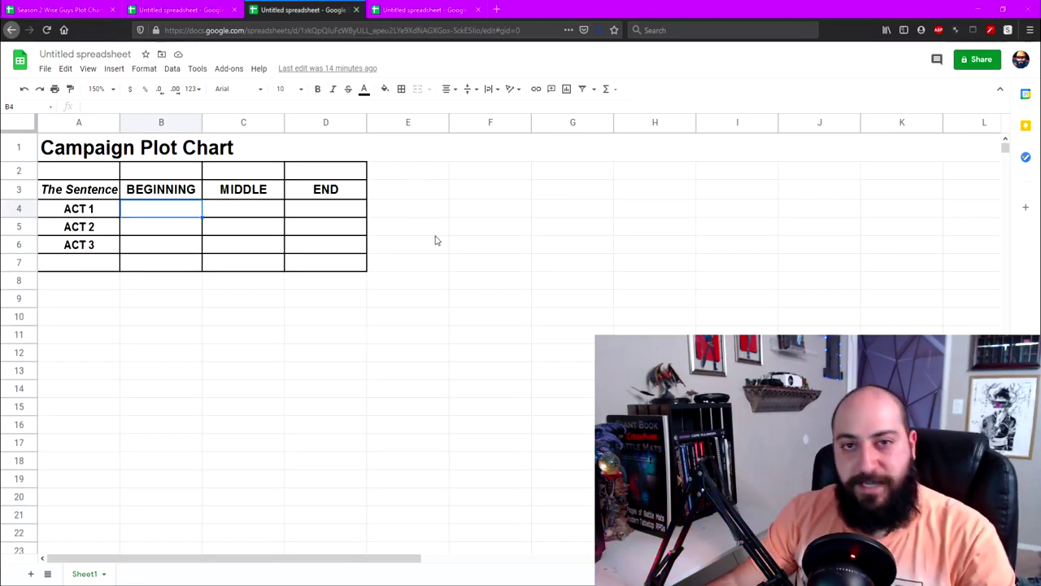
pyautogui.click(118, 126)
pyautogui.moveTo(120, 127); pyautogui.dragTo(156, 127)
pyautogui.moveTo(236, 121); pyautogui.dragTo(279, 122)
pyautogui.moveTo(361, 122); pyautogui.dragTo(388, 122)
pyautogui.moveTo(470, 122); pyautogui.dragTo(558, 122)
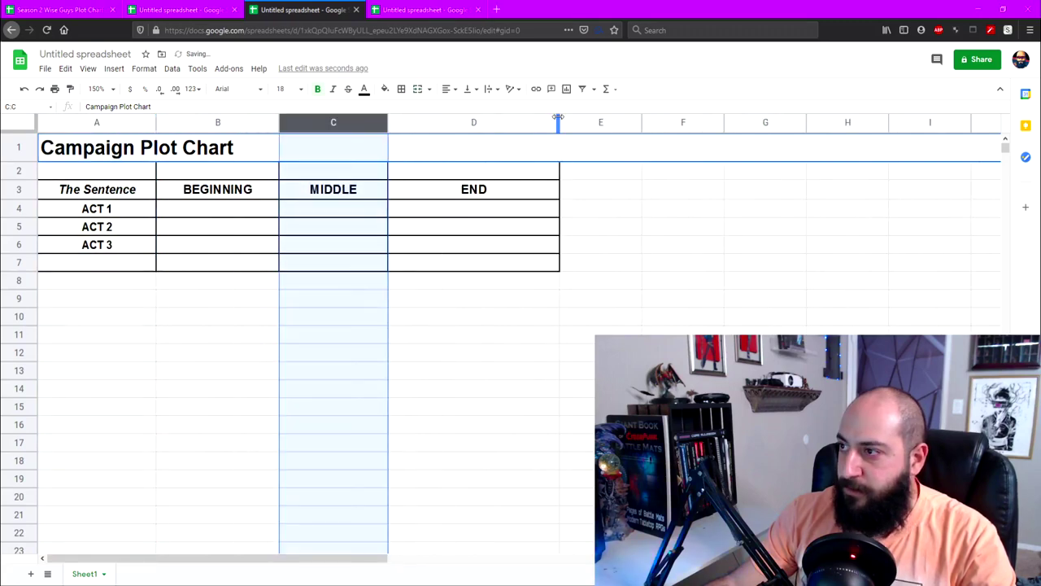
pyautogui.click(218, 197)
pyautogui.click(218, 203)
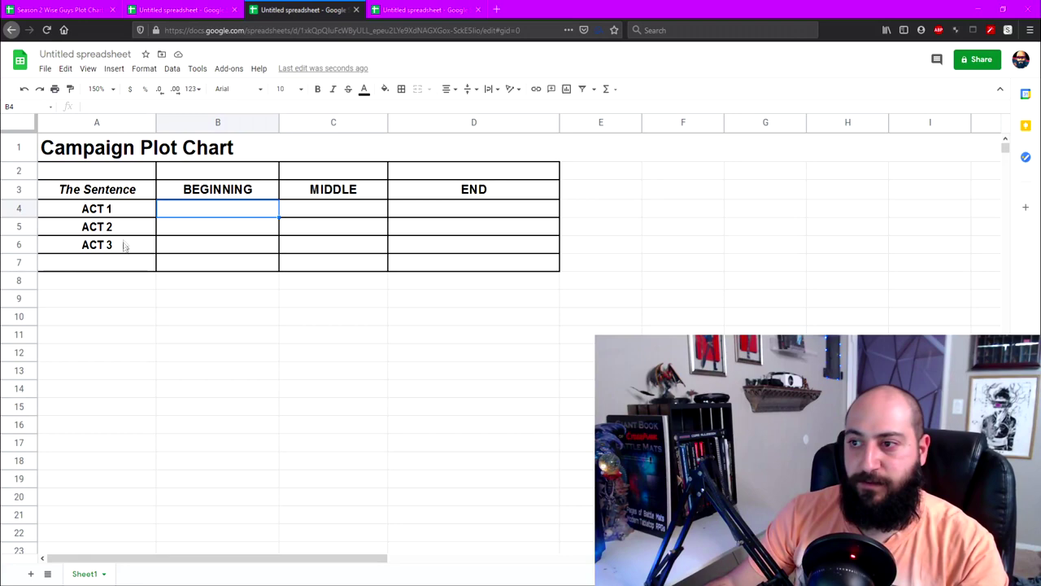
pyautogui.click(126, 194)
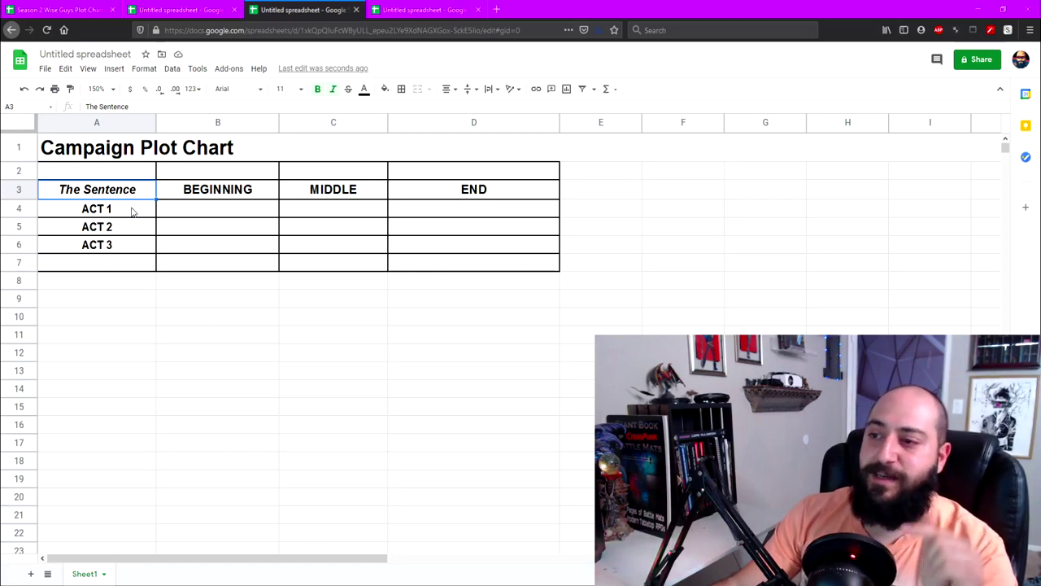
pyautogui.click(131, 212)
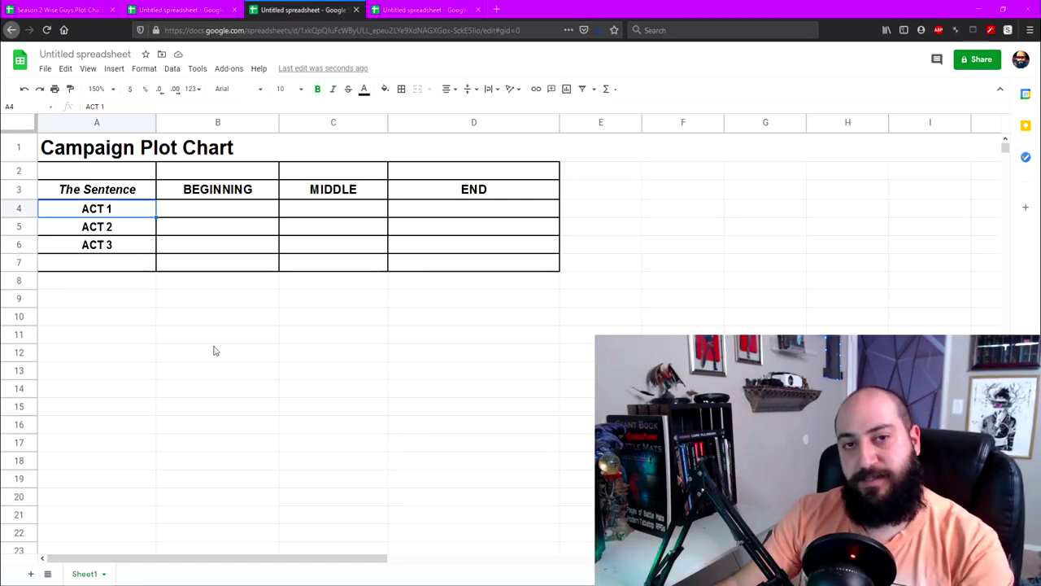
pyautogui.click(127, 232)
pyautogui.click(127, 245)
pyautogui.click(122, 210)
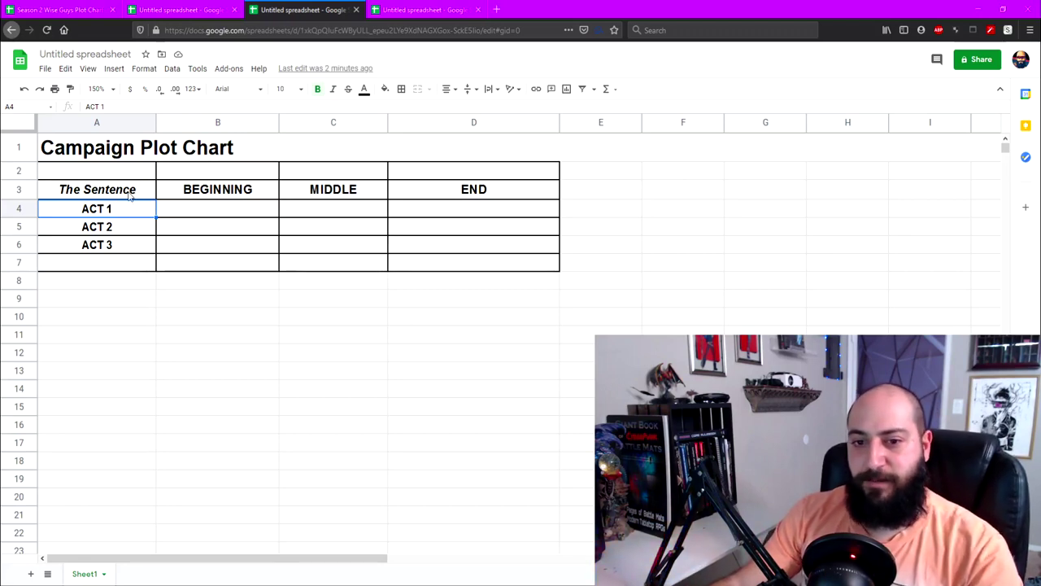
# - Replace "The Sentence" in cell A3 with the full premise about Biotechnica's new hybrid AI system, its progress, and the players hindering it
pyautogui.click(129, 193)
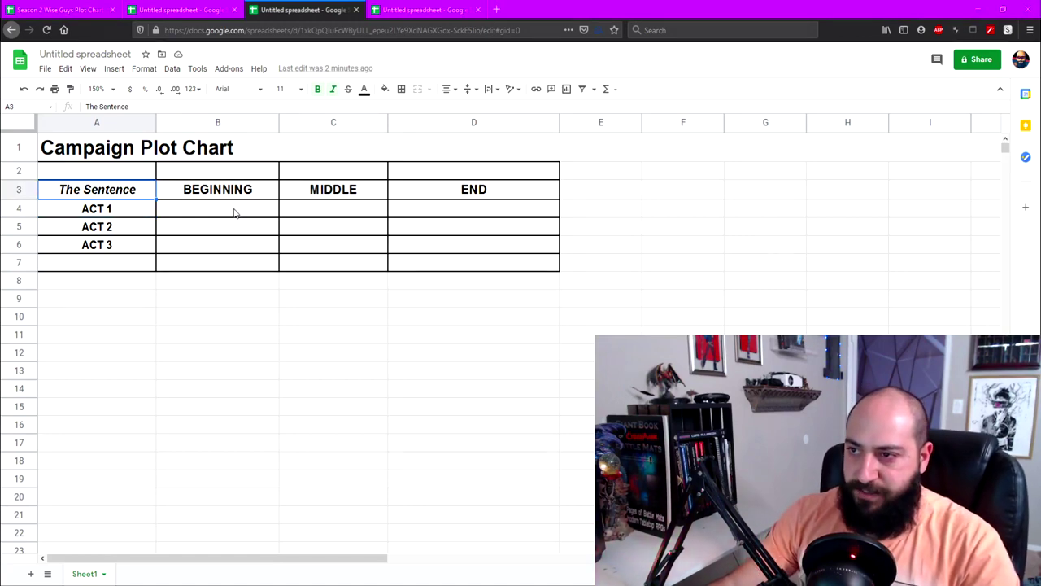
pyautogui.write('Biotechnica wants to create a new hybrid AI system using human consciousness similar to the soulkiller program as soon as possible, though they are close to achieving that there are factors that are hindering them, such as the players.')
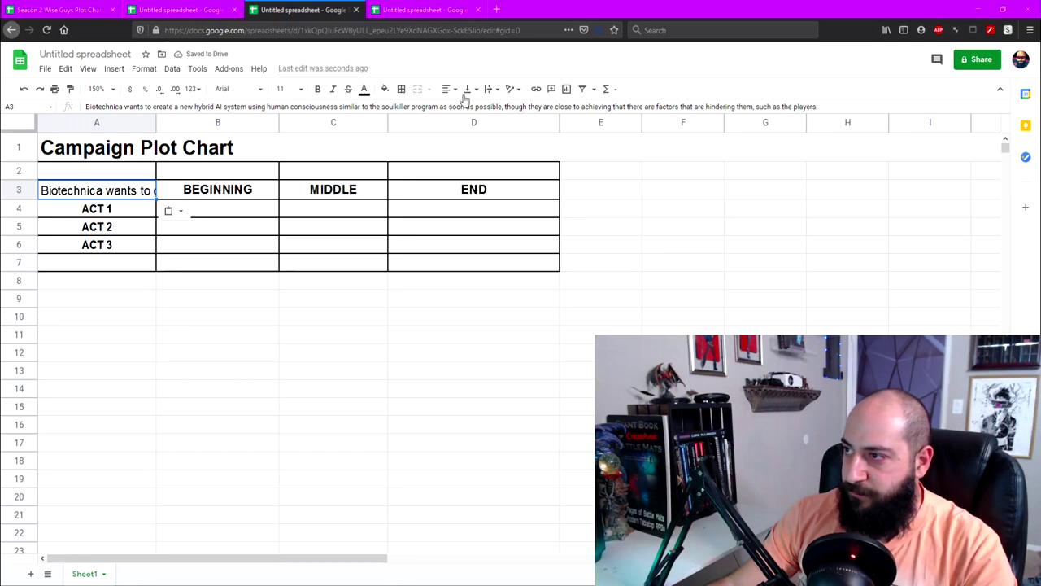
# - Wrap the premise text within cell A3 and widen column A to about one and a half times its width
pyautogui.click(489, 90)
pyautogui.click(504, 108)
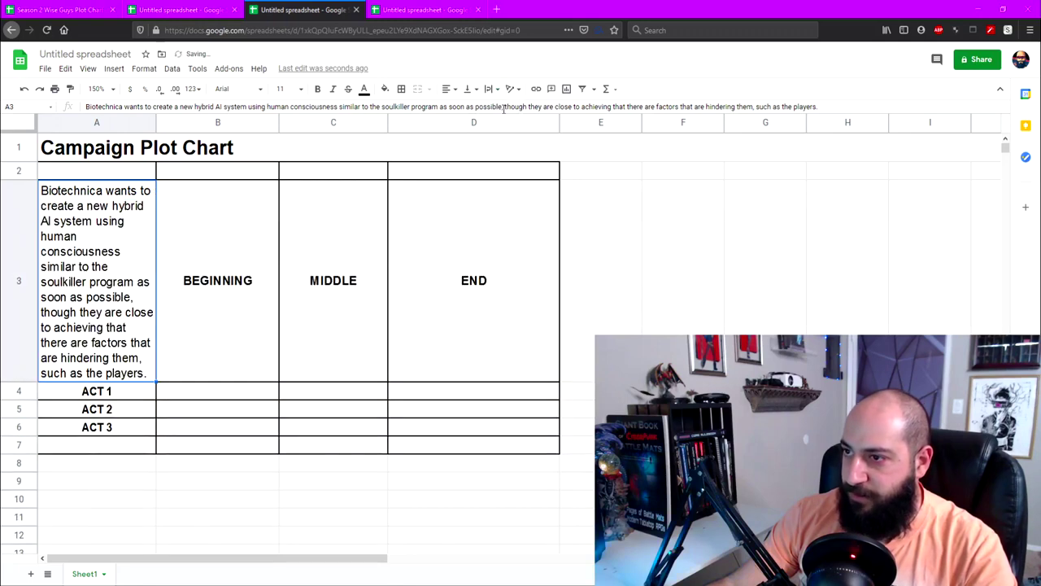
pyautogui.moveTo(156, 124); pyautogui.dragTo(217, 126)
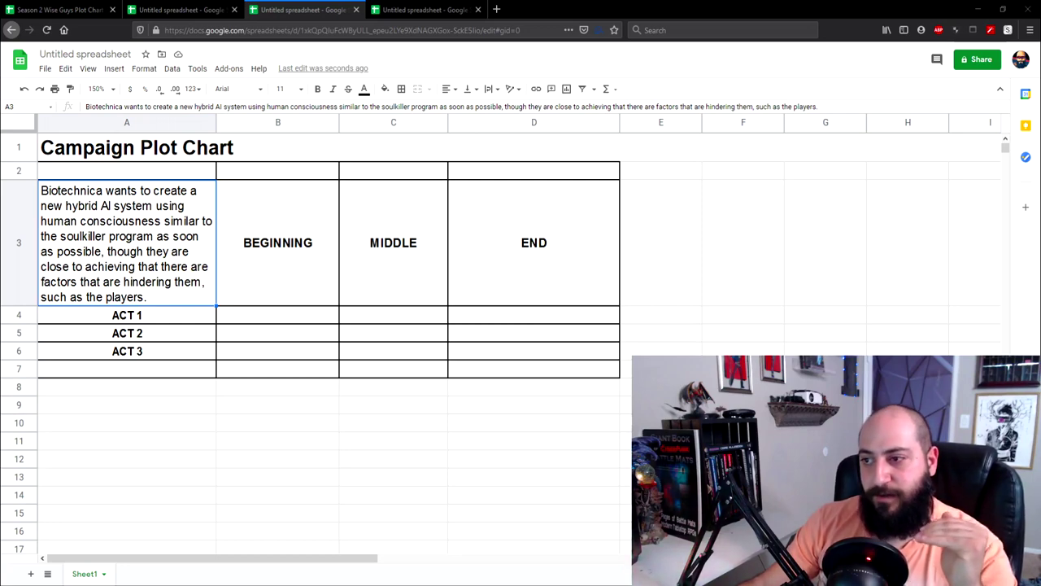
# - Enter "players in setting, players meeting important npcs, players learning about biotechnica's involvement in the area" as Act 1's Beginning
pyautogui.click(278, 315)
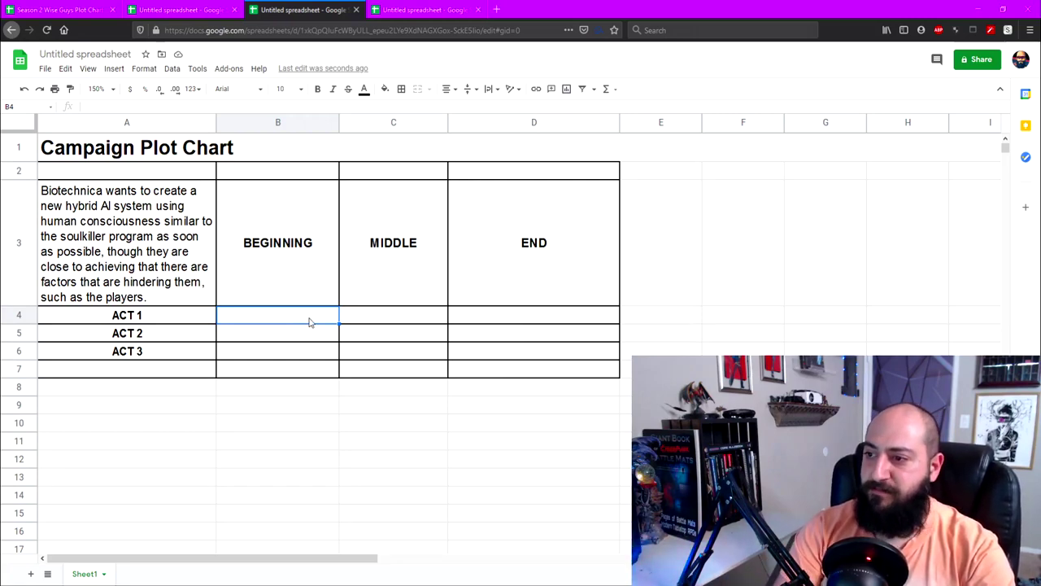
pyautogui.write('pla')
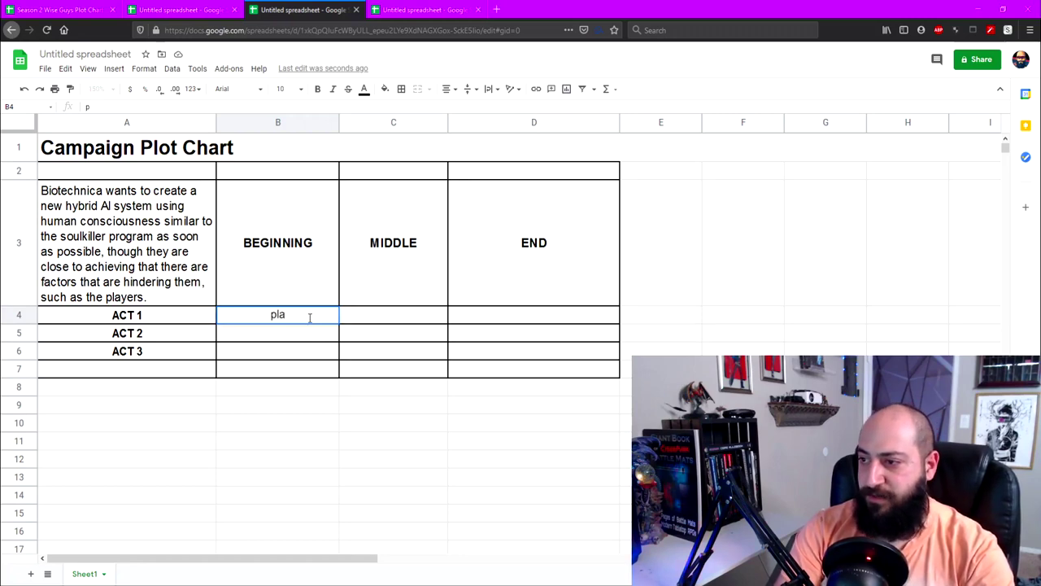
pyautogui.write('yers in setting')
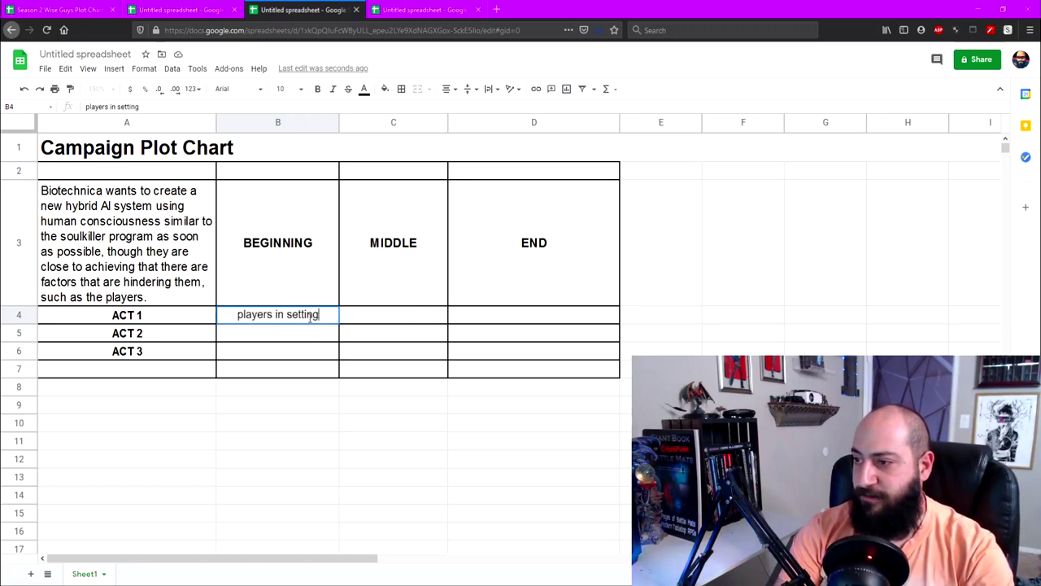
pyautogui.write(', players meeting ')
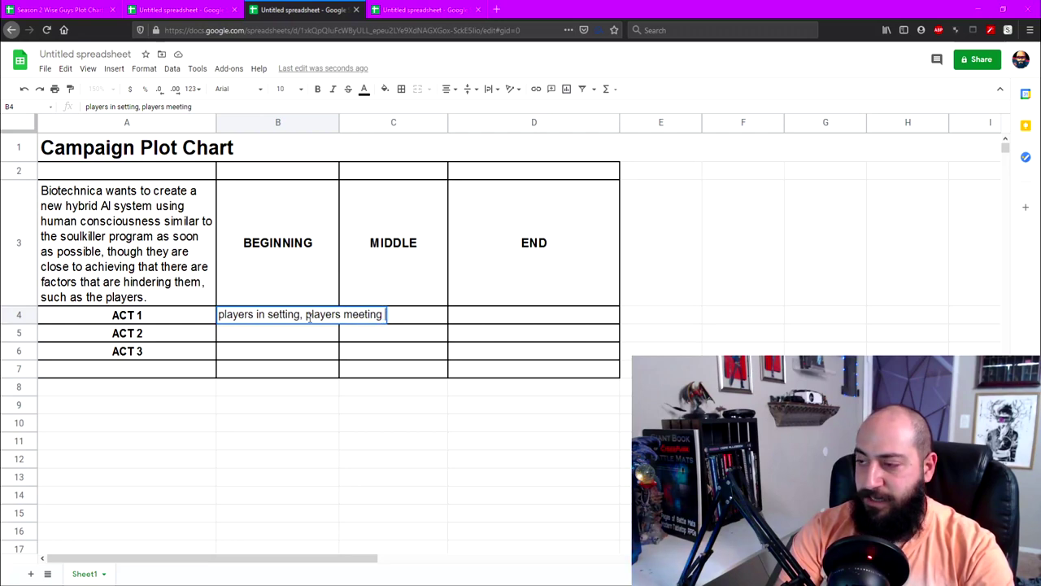
pyautogui.write('important npcs')
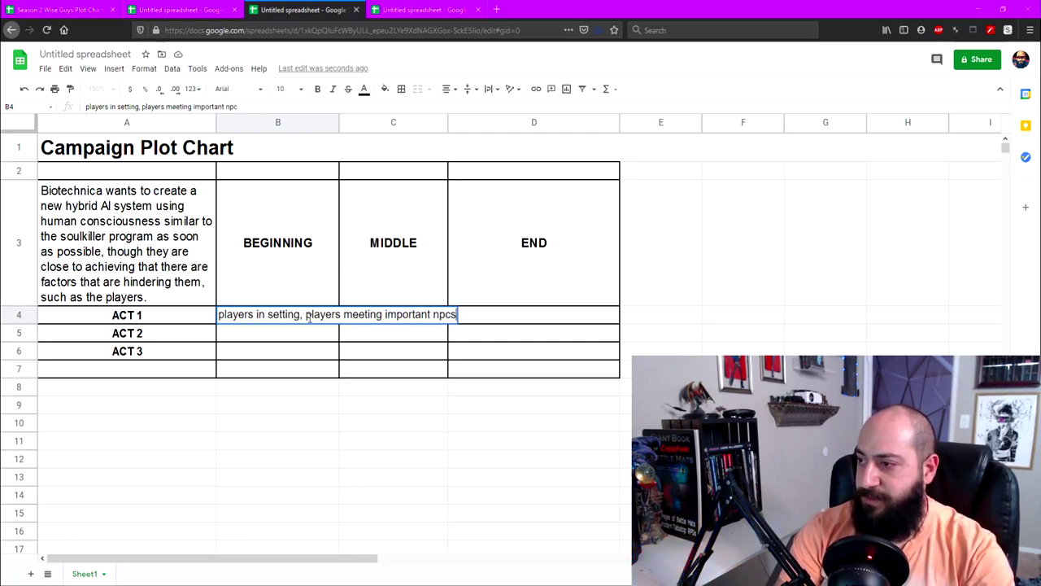
pyautogui.write(', players learn')
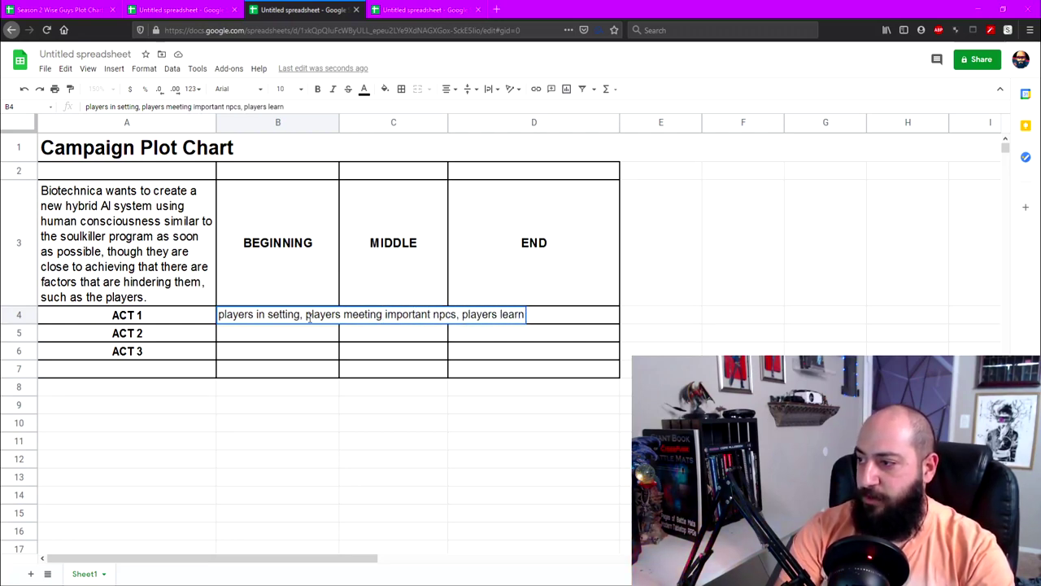
pyautogui.write('ing about biote')
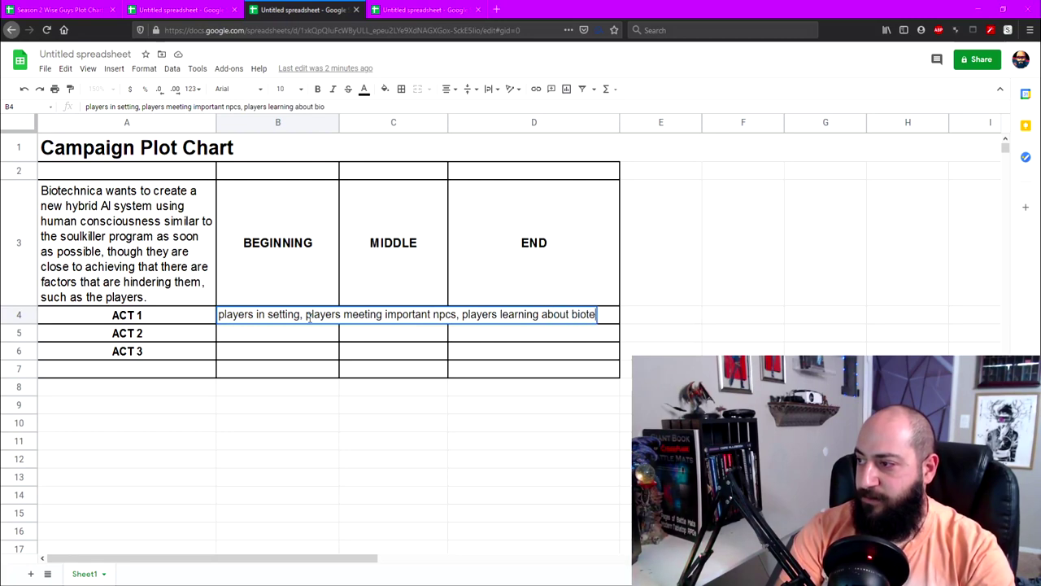
pyautogui.write("chnica's involvement in the area")
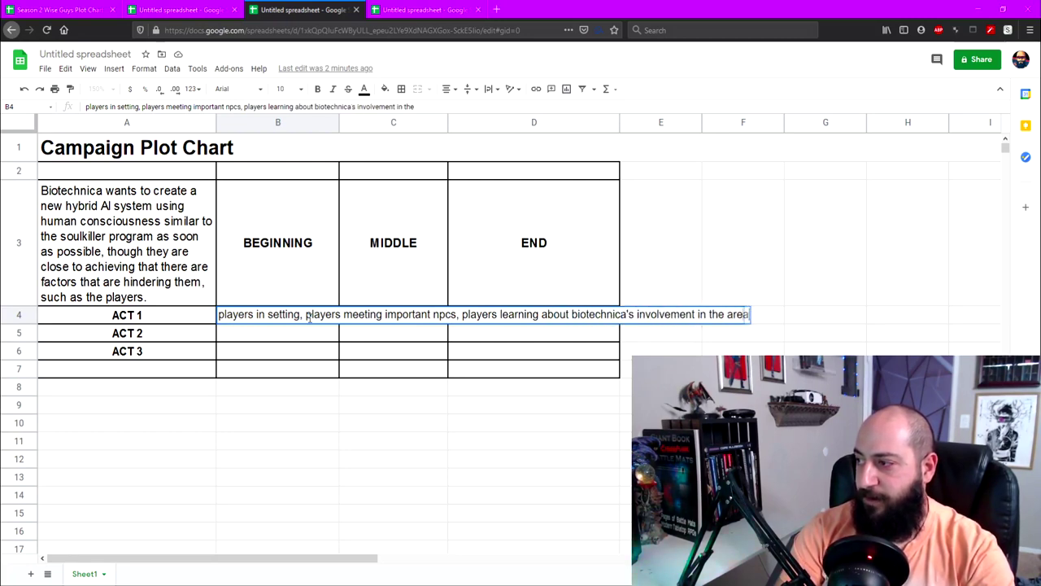
pyautogui.press('Return')
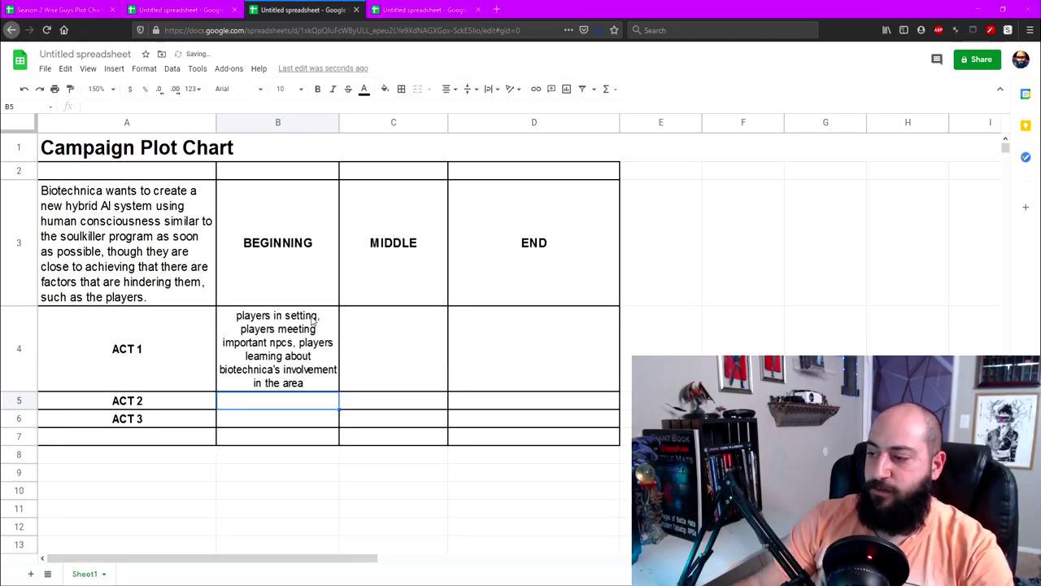
pyautogui.click(285, 370)
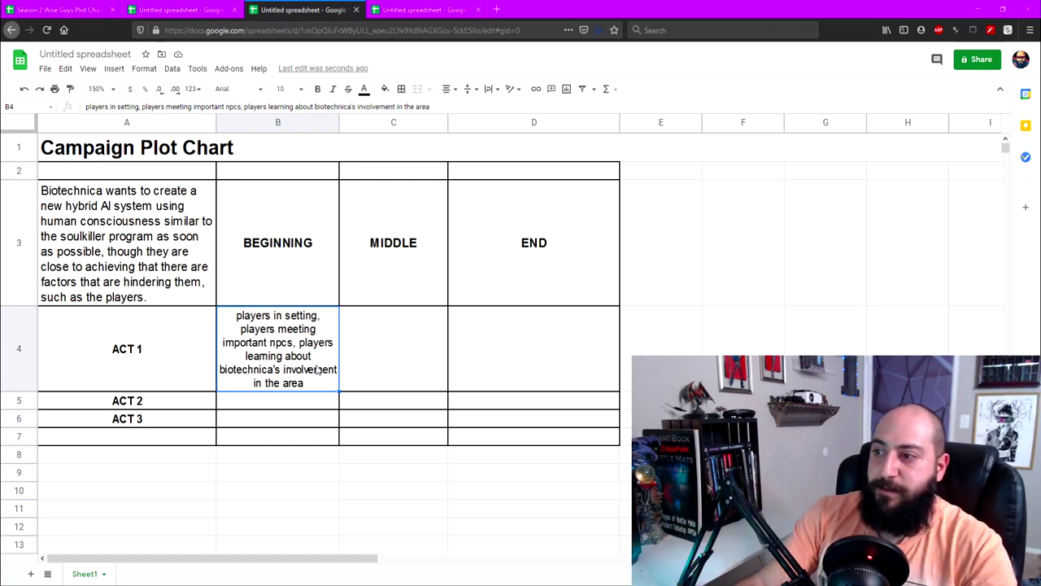
# - Enter "players learn that allied npcs have been kidnapped and are at a local lab." as Act 1's Middle
pyautogui.click(361, 360)
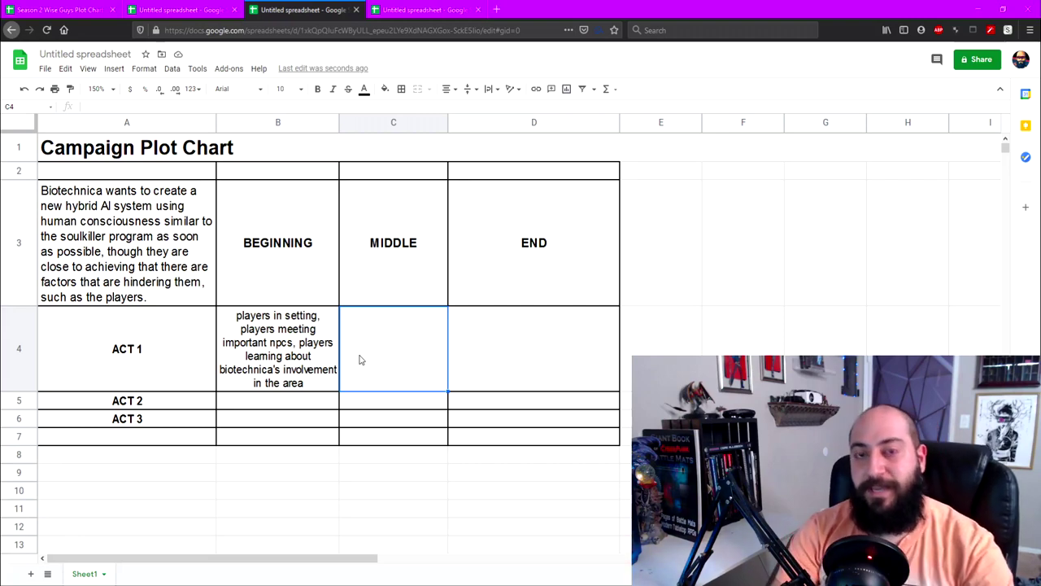
pyautogui.write('players le')
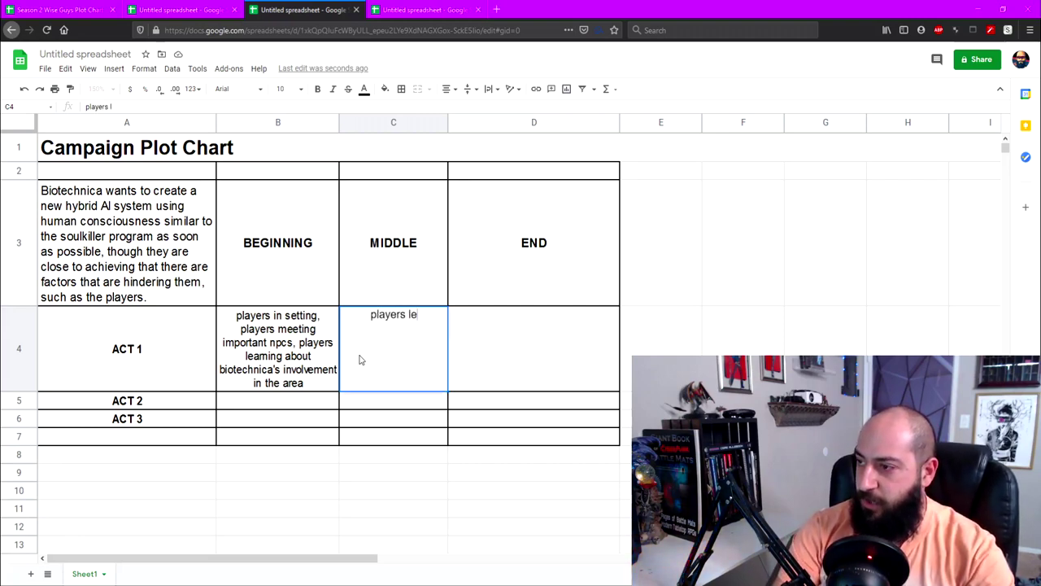
pyautogui.write('arn that ')
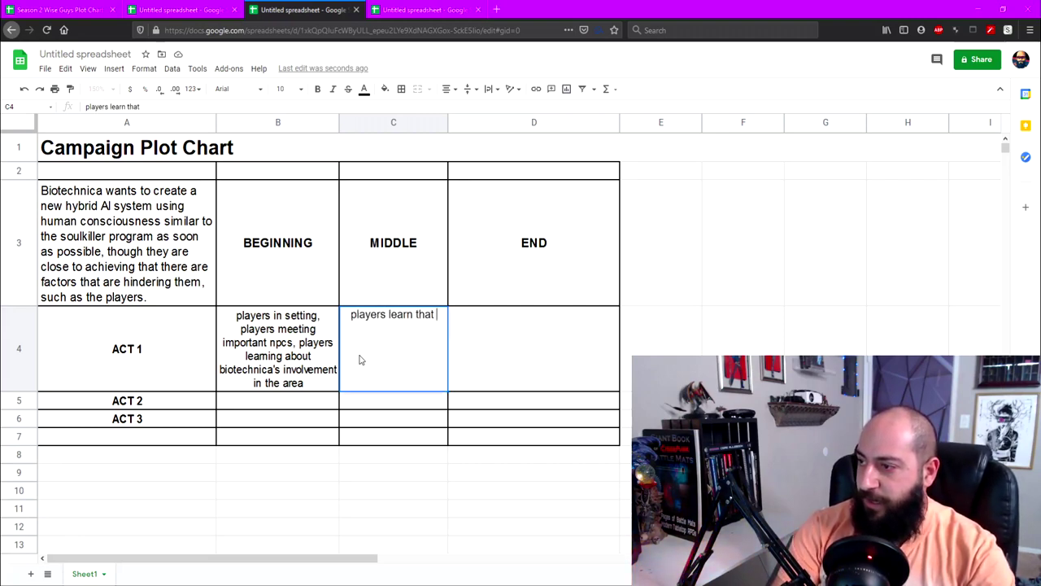
pyautogui.write('npcs')
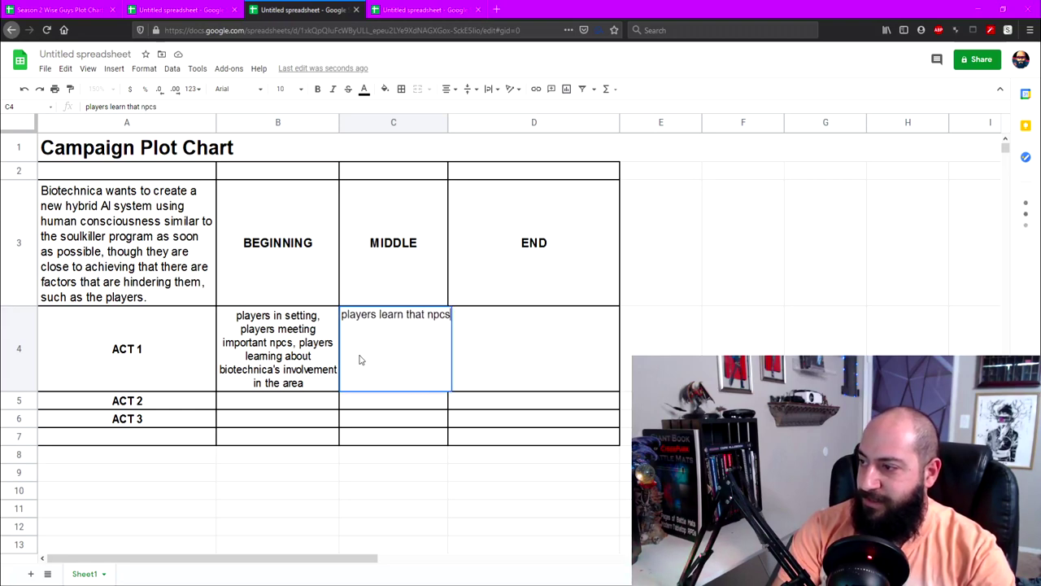
pyautogui.press('BackSpace')
pyautogui.press('BackSpace')
pyautogui.press('BackSpace')
pyautogui.press('BackSpace')
pyautogui.write("allied npcs'")
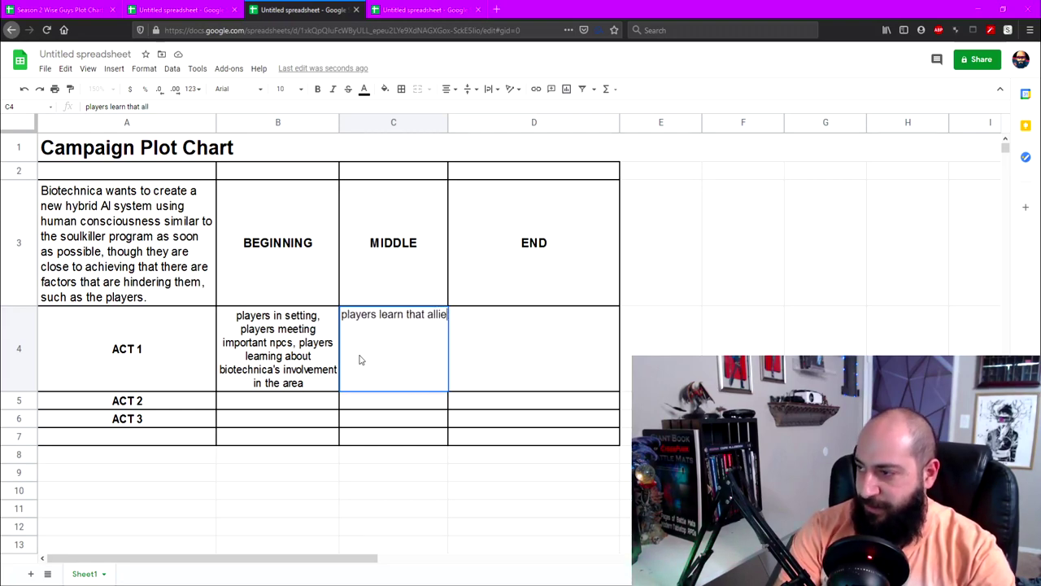
pyautogui.press('BackSpace')
pyautogui.press('BackSpace')
pyautogui.write('s ')
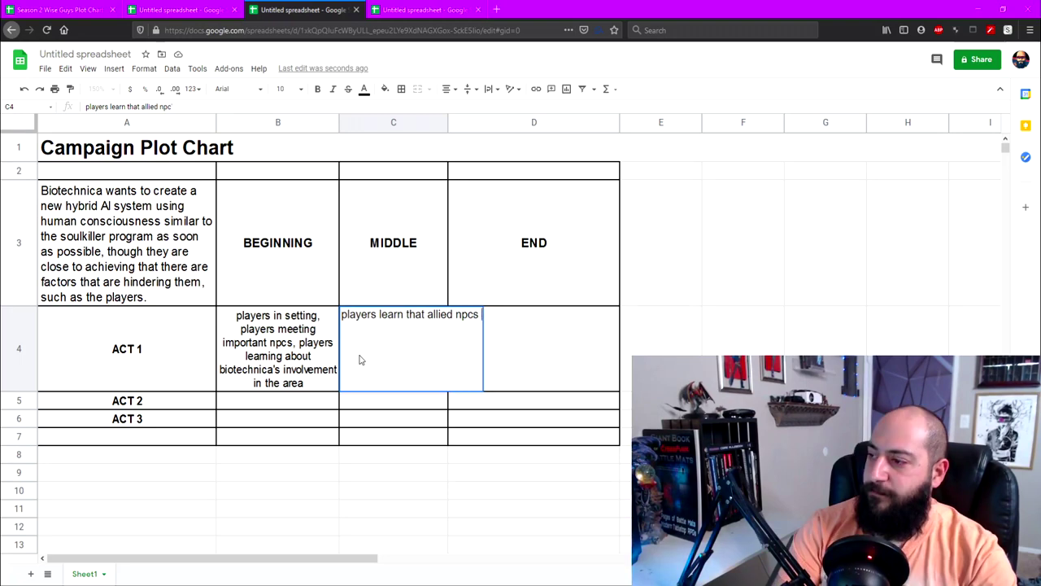
pyautogui.write('have been kidnpape')
pyautogui.press('BackSpace')
pyautogui.press('BackSpace')
pyautogui.press('BackSpace')
pyautogui.press('BackSpace')
pyautogui.write('apped ')
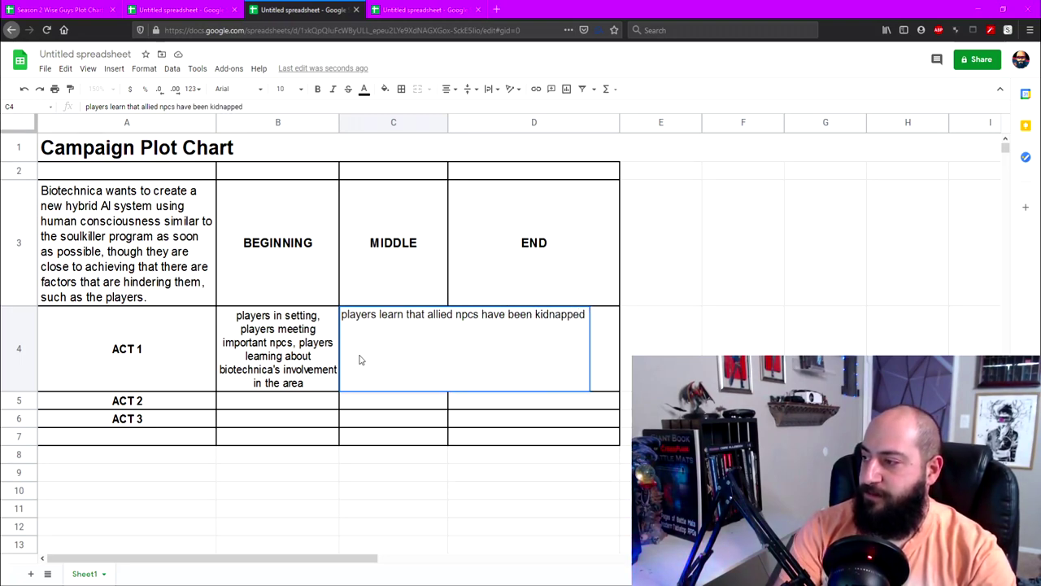
pyautogui.write('and are at a l')
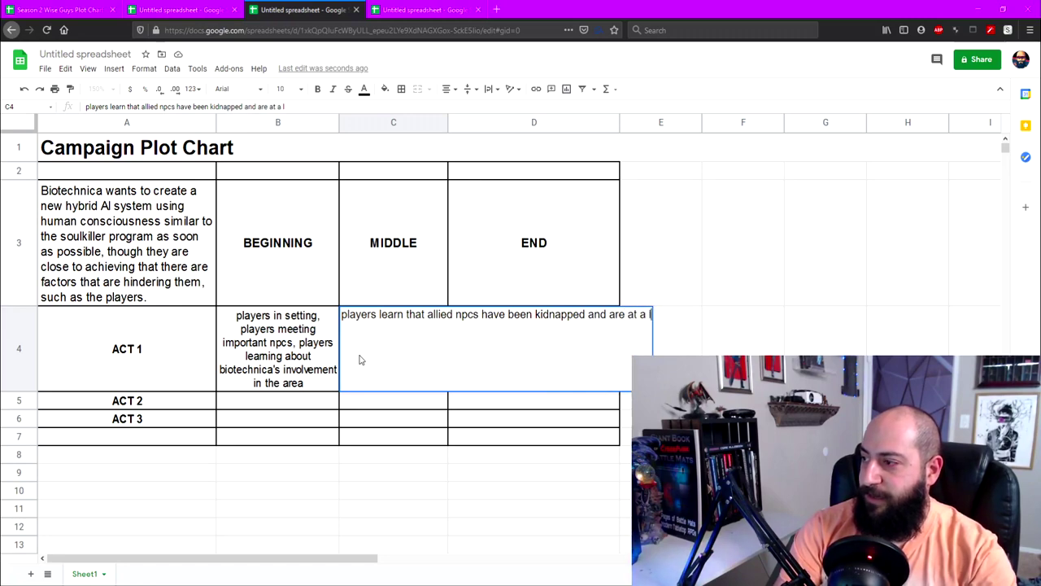
pyautogui.write('ocal lab.')
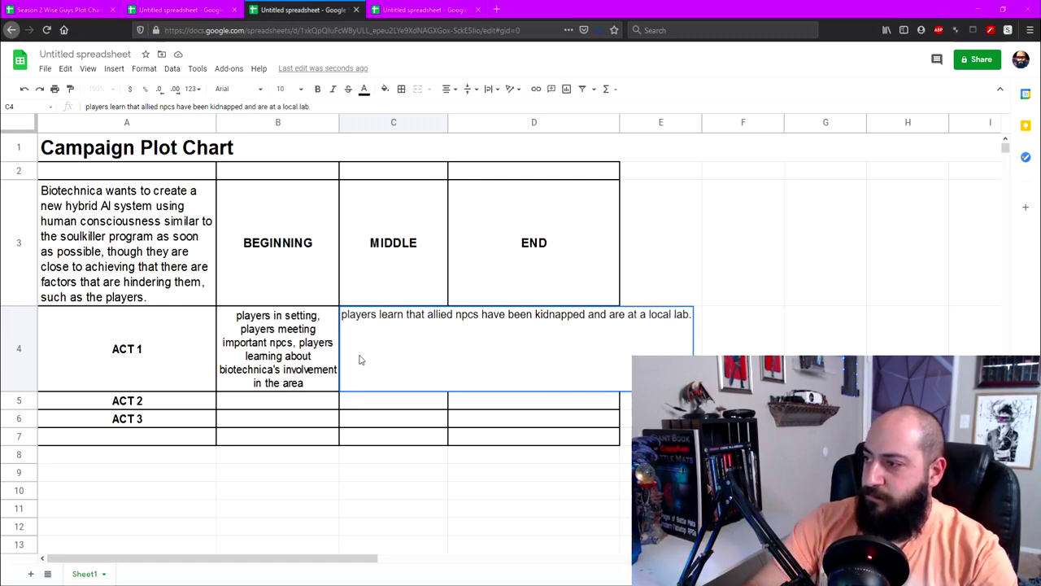
pyautogui.press('Tab')
pyautogui.click(422, 352)
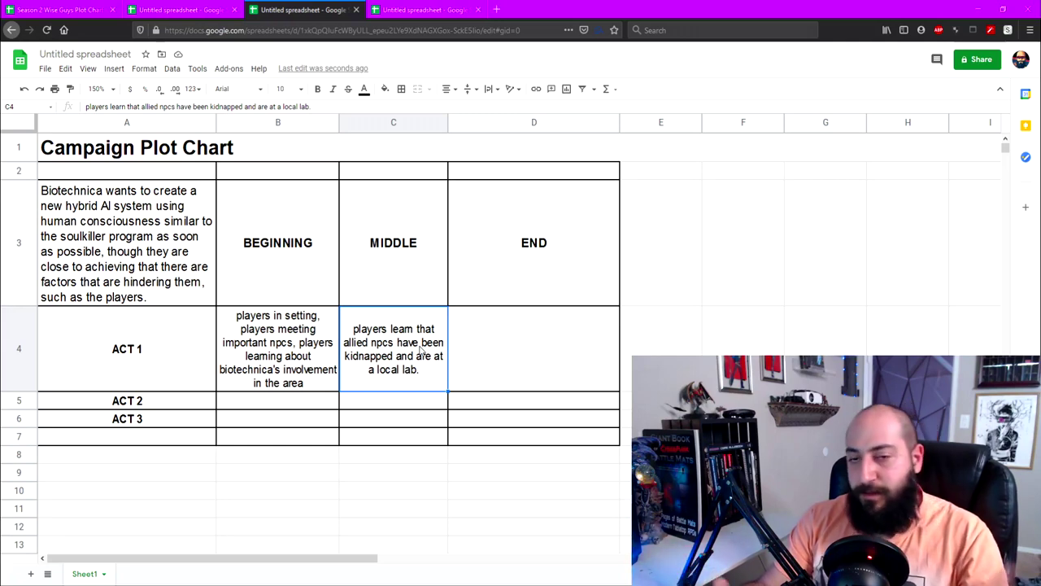
# - Enter "boss fight, epic, find kidnapped npcs, rescue them. learn clues that lead them to act 2" as Act 1's End
pyautogui.click(264, 338)
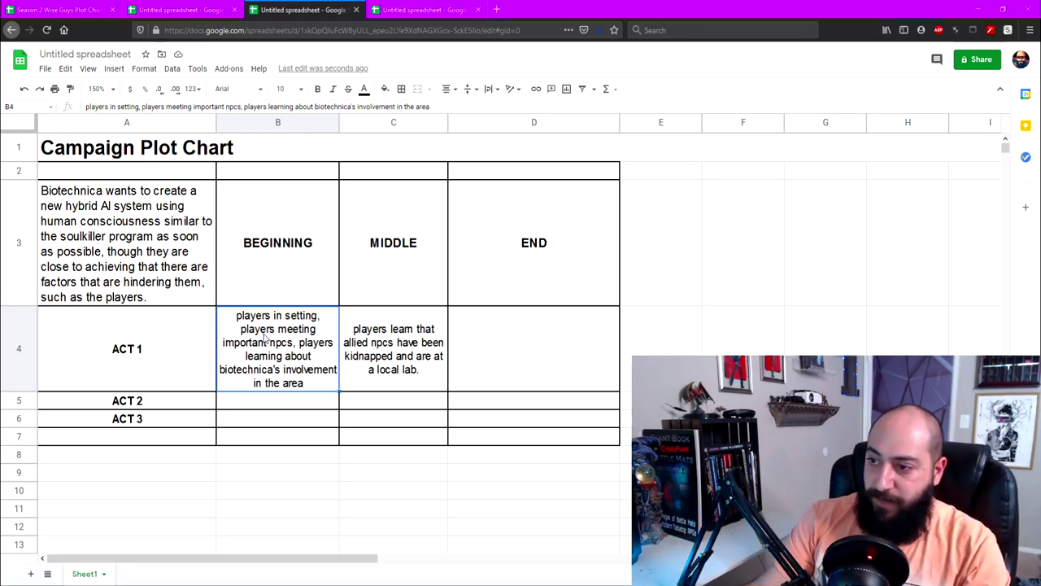
pyautogui.click(401, 365)
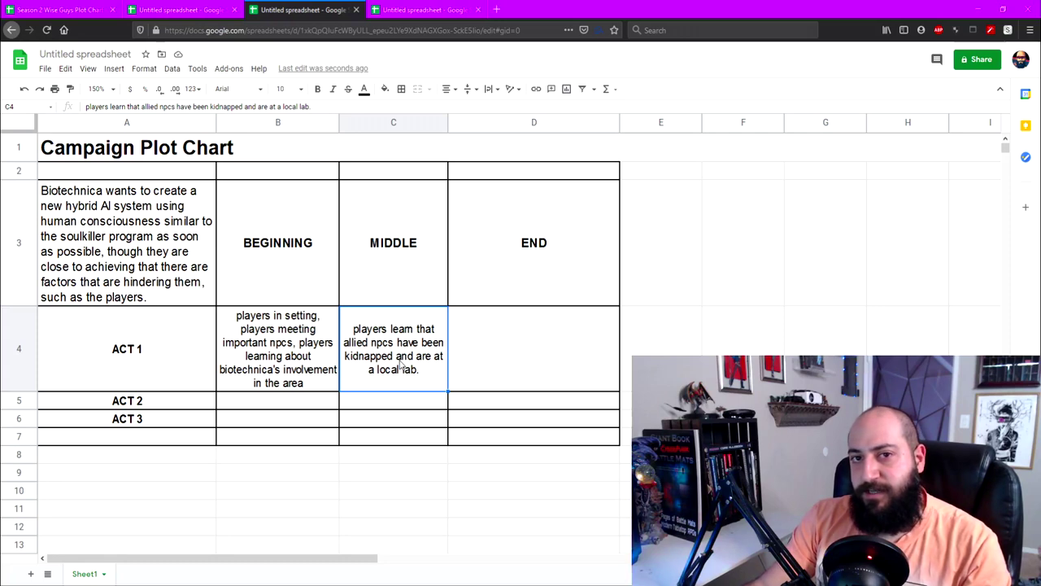
pyautogui.click(540, 360)
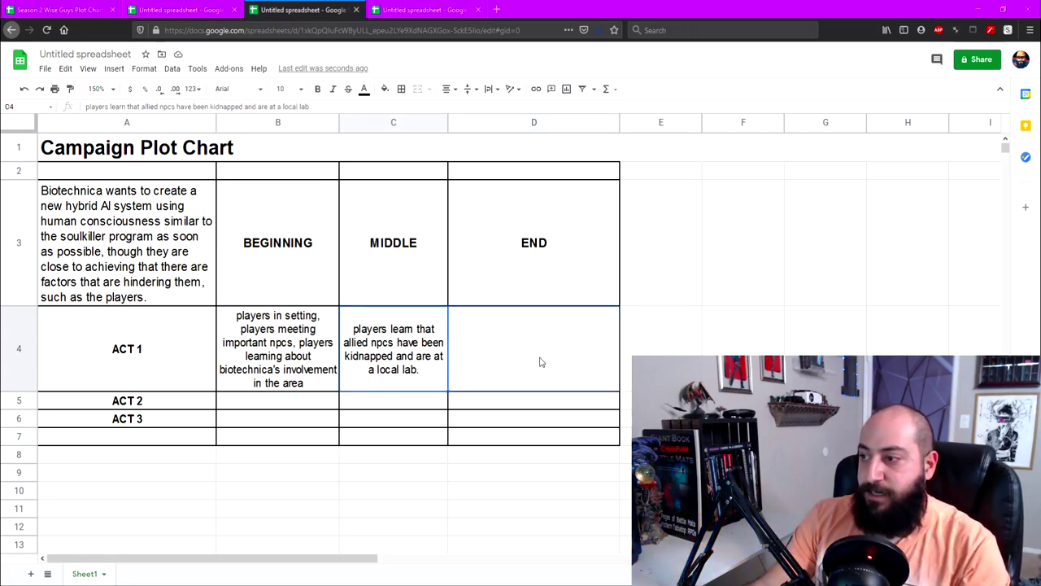
pyautogui.write('boss ')
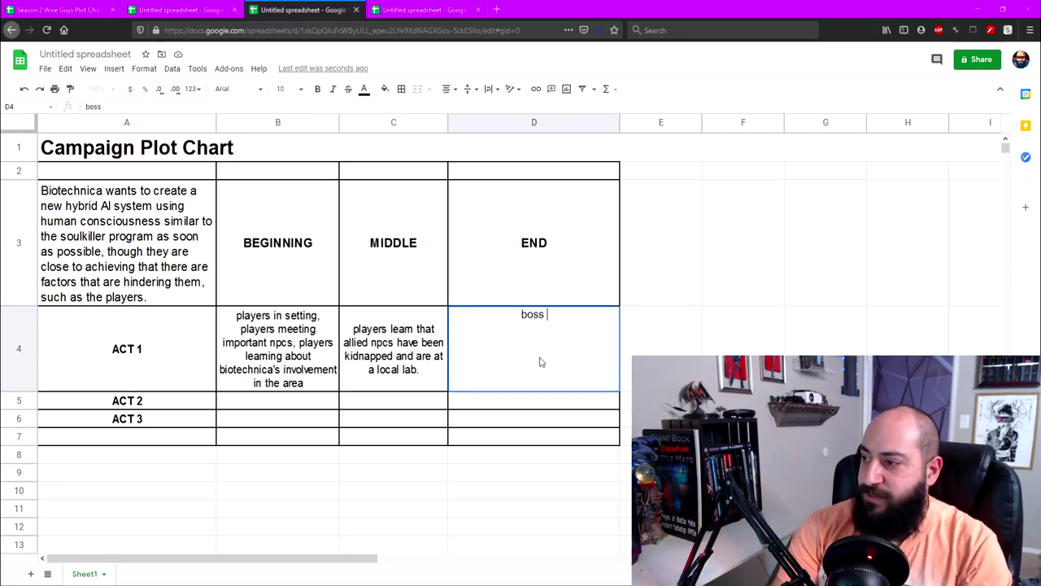
pyautogui.write('fight, epic')
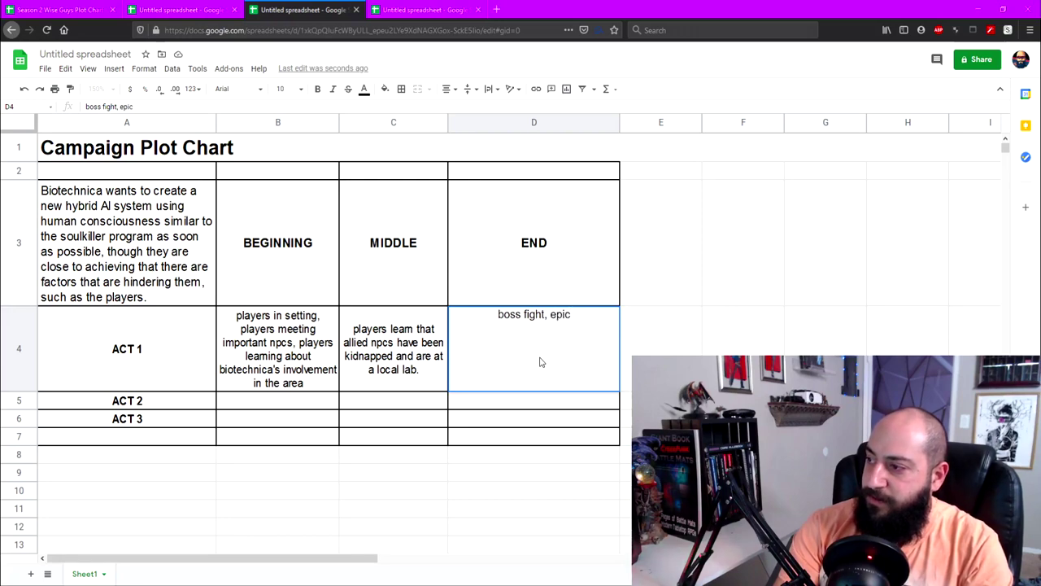
pyautogui.write(',')
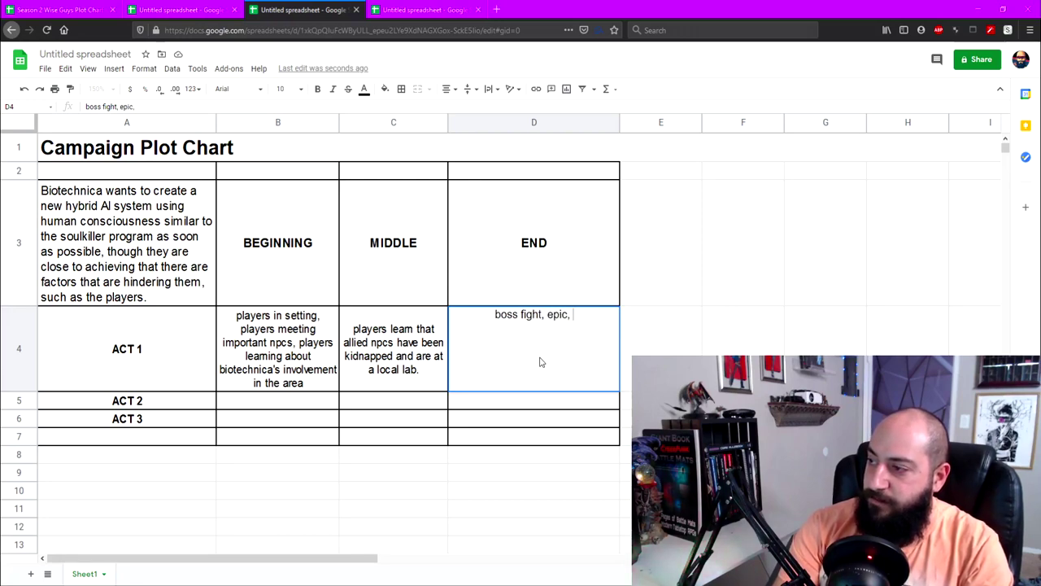
pyautogui.write(' find ki')
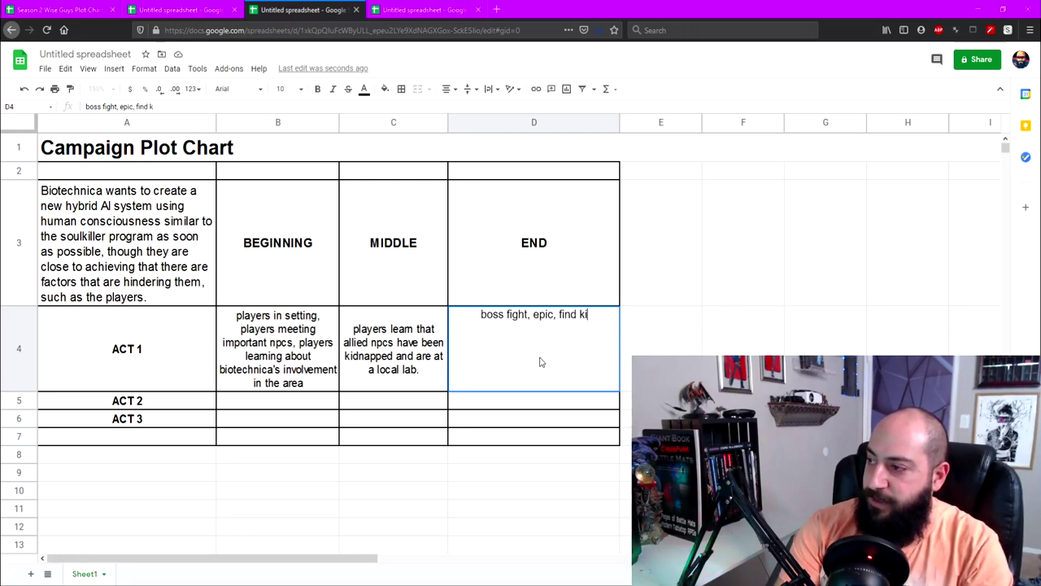
pyautogui.write('dnapped npcs, r')
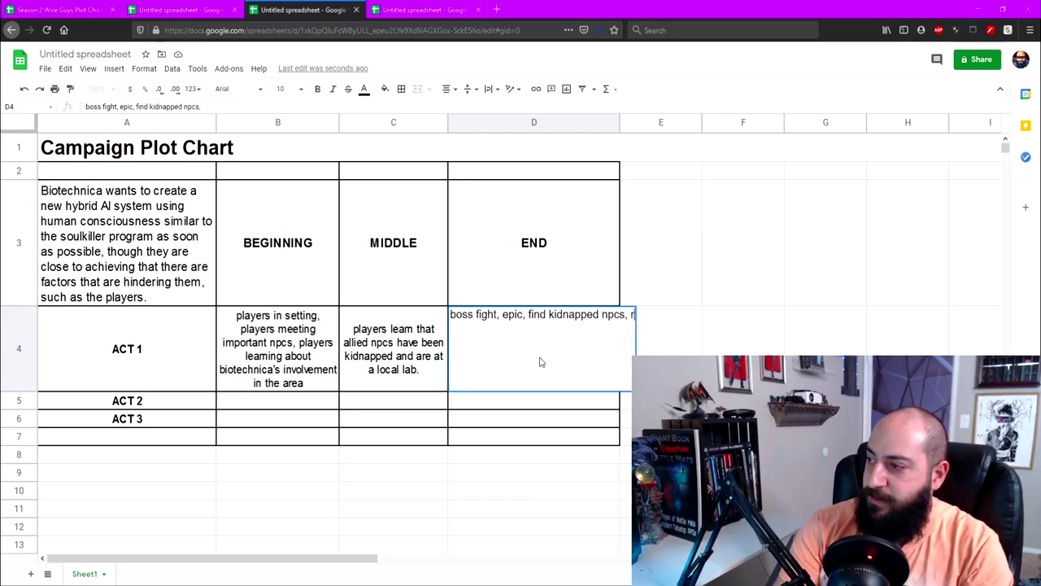
pyautogui.write('escue them. lea')
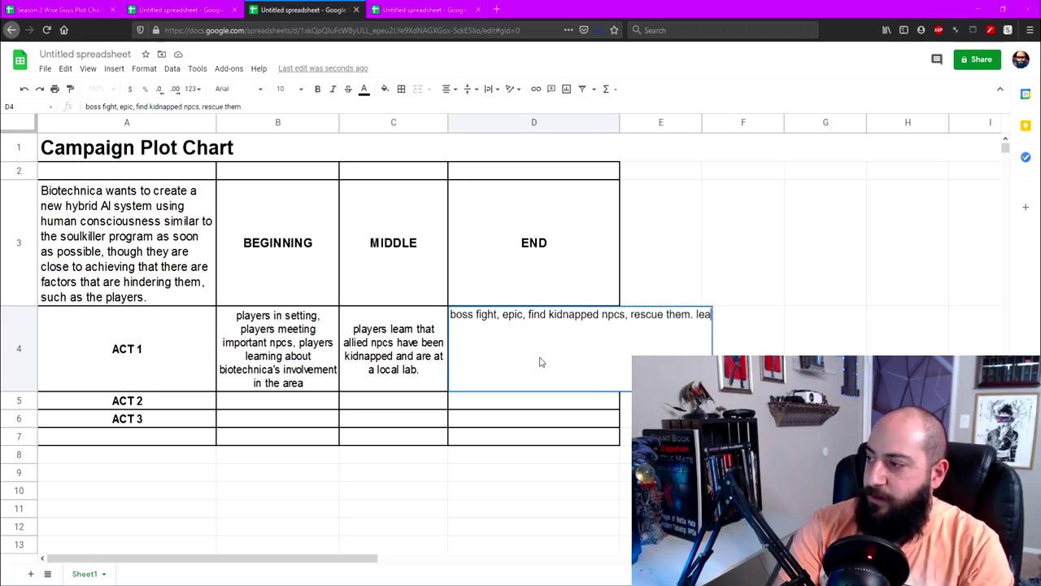
pyautogui.write('rn clues that lead')
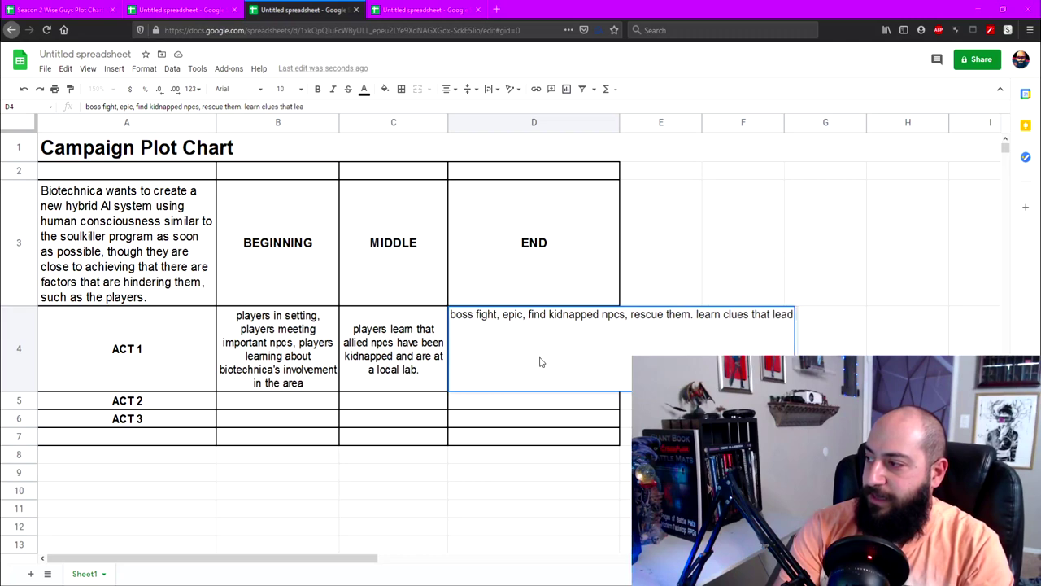
pyautogui.write(' them to act 2')
pyautogui.press('Tab')
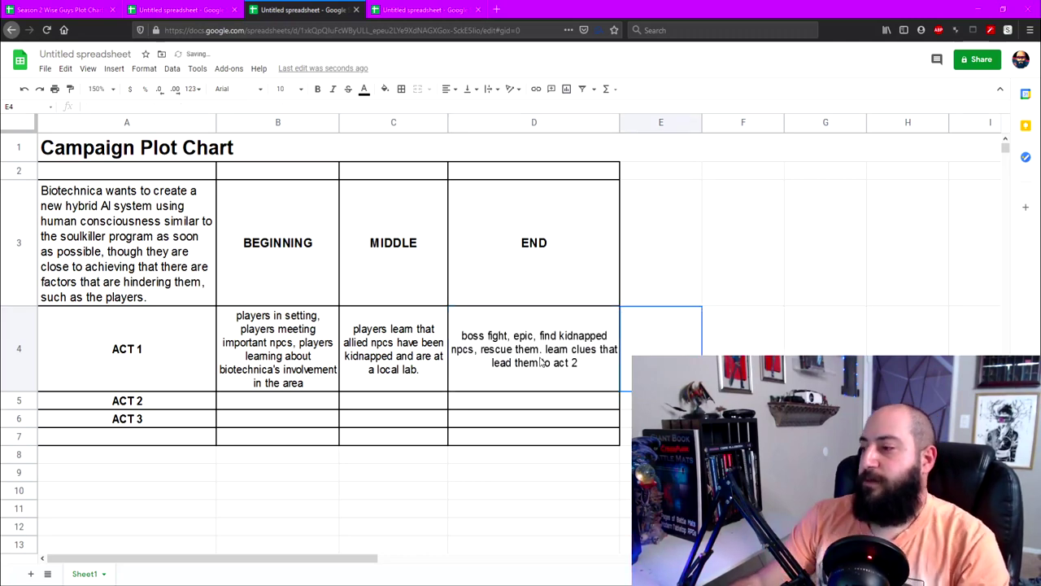
pyautogui.click(309, 345)
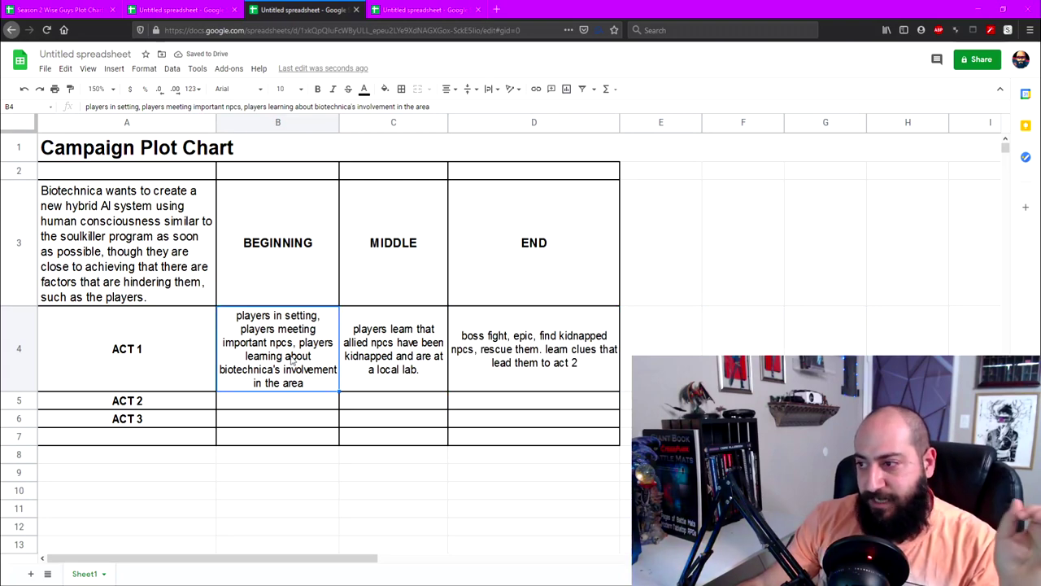
pyautogui.click(364, 365)
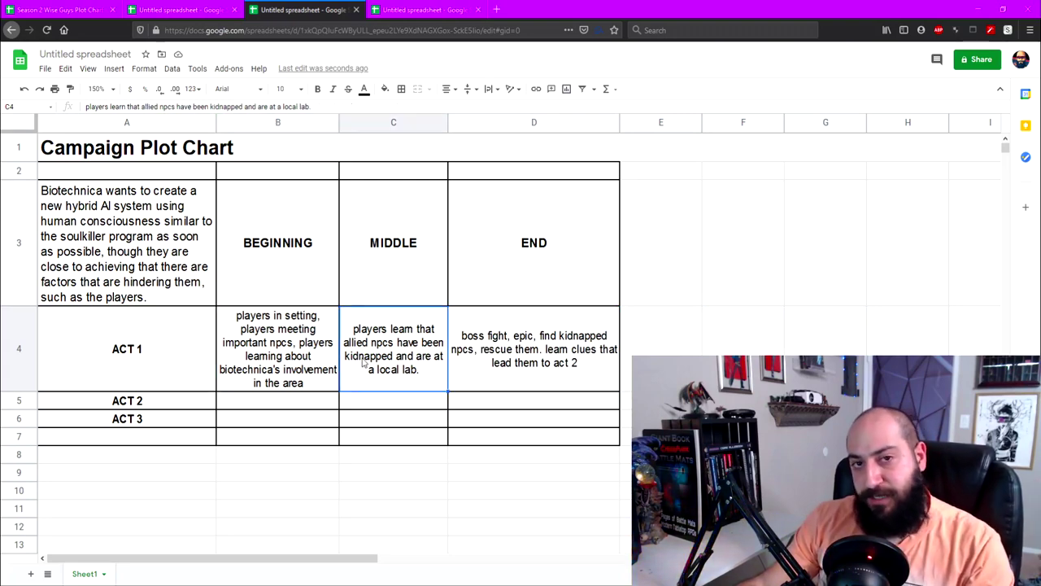
pyautogui.click(571, 350)
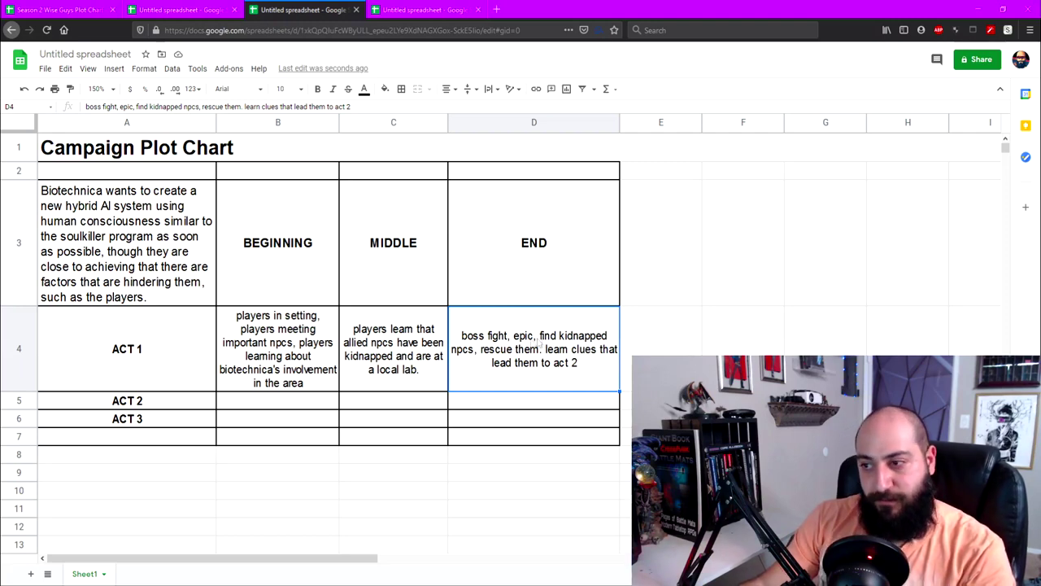
# - Enter "act 1 end clues, speaking to new people, finding next location to further plot" as Act 2's Beginning
pyautogui.click(290, 410)
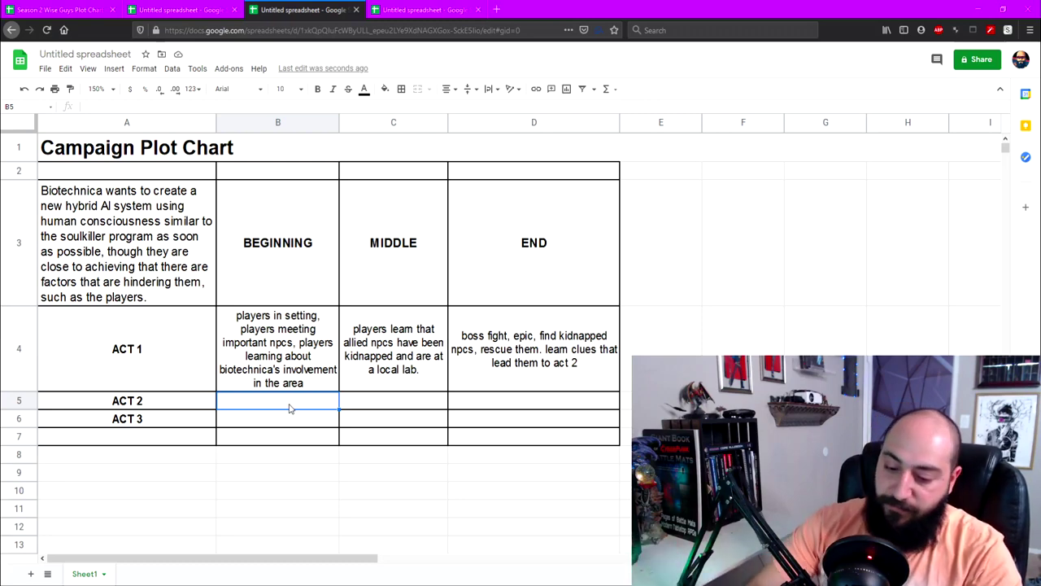
pyautogui.write('act 1')
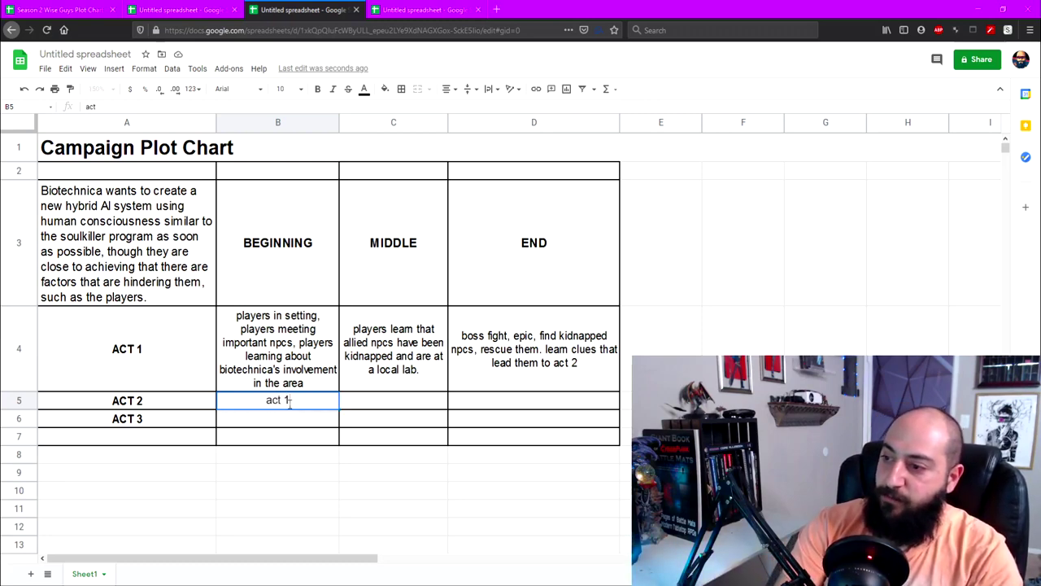
pyautogui.write(' end clues, ')
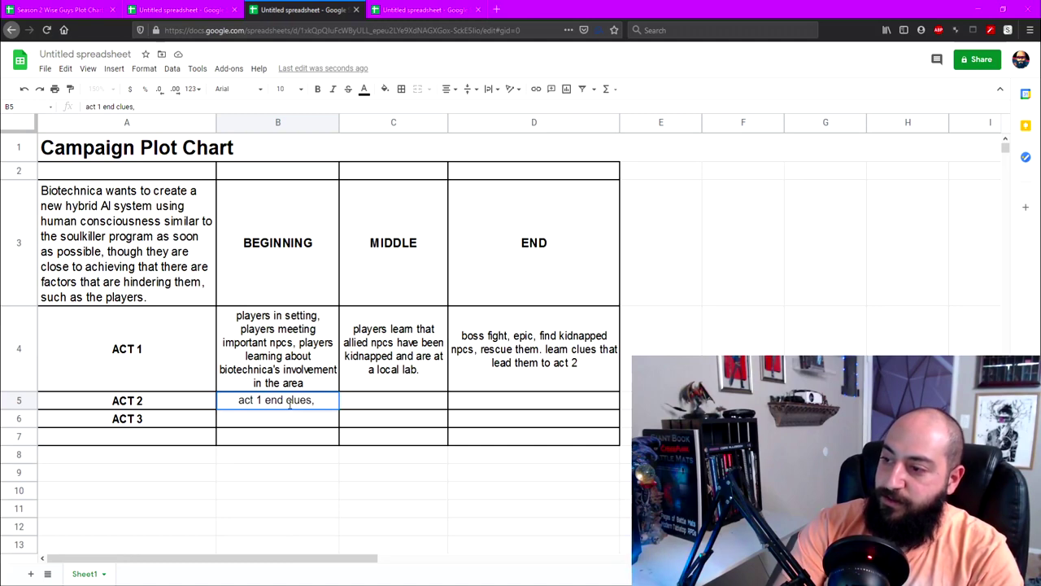
pyautogui.write('spe')
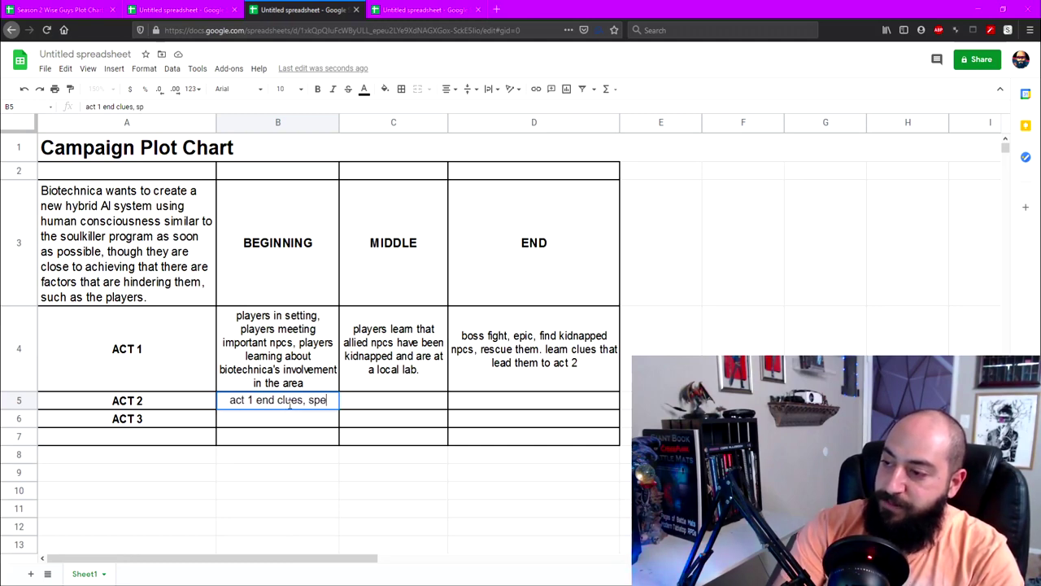
pyautogui.write('aking to new peop')
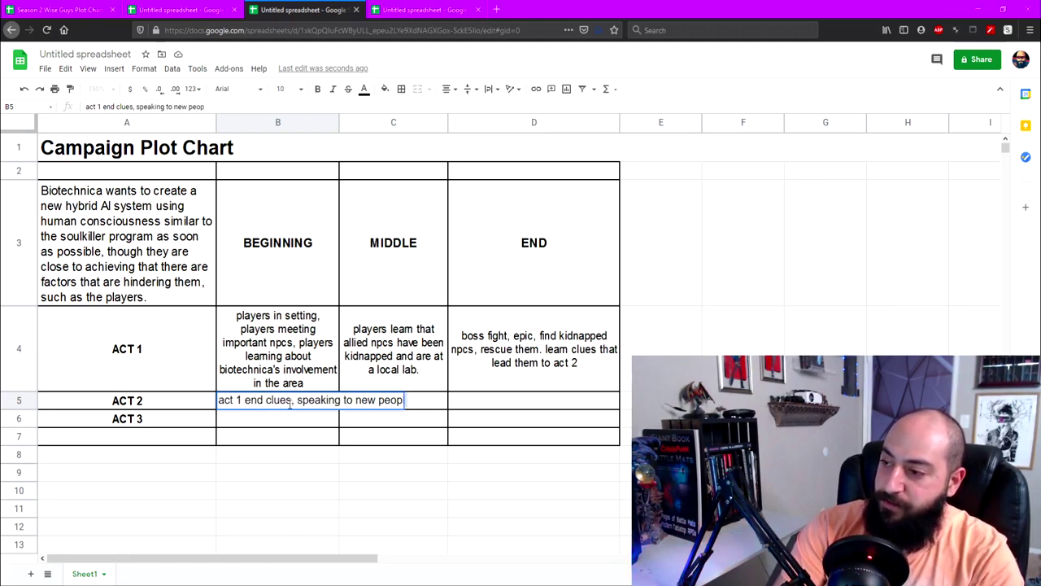
pyautogui.write('le, finding next location to further plot')
pyautogui.press('Tab')
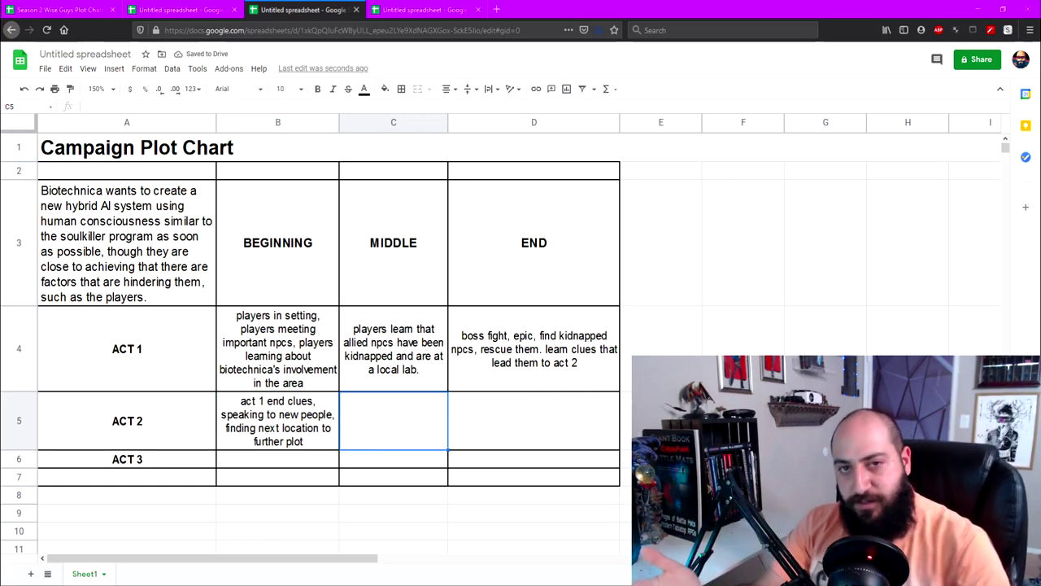
# - Enter "find a warehouse filled with guns, ammo, and prototype cyebrware" as Act 2's Middle
pyautogui.write('find a warehouse filled with guns, ammo, and cy')
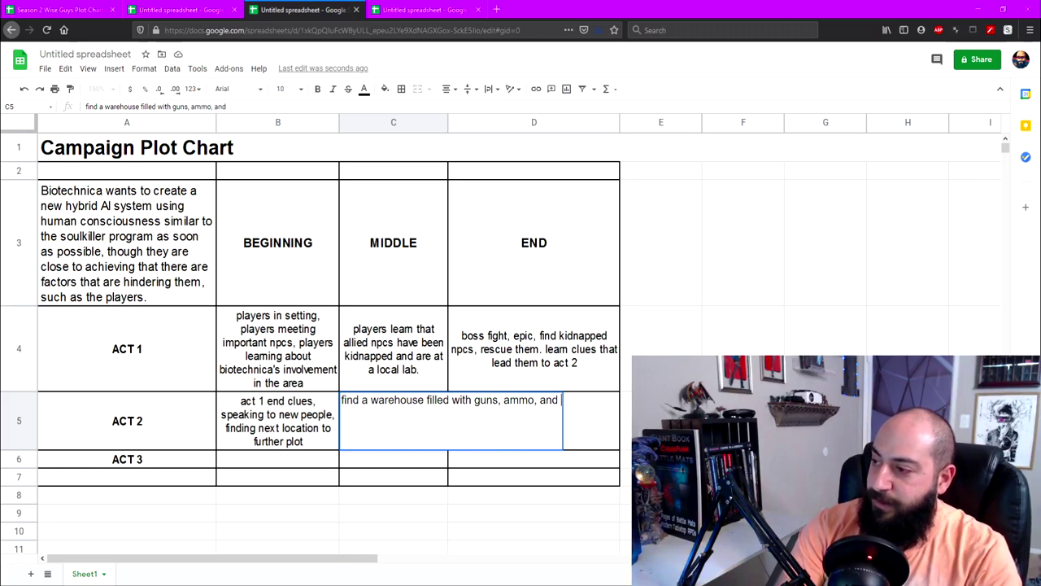
pyautogui.press('BackSpace')
pyautogui.press('BackSpace')
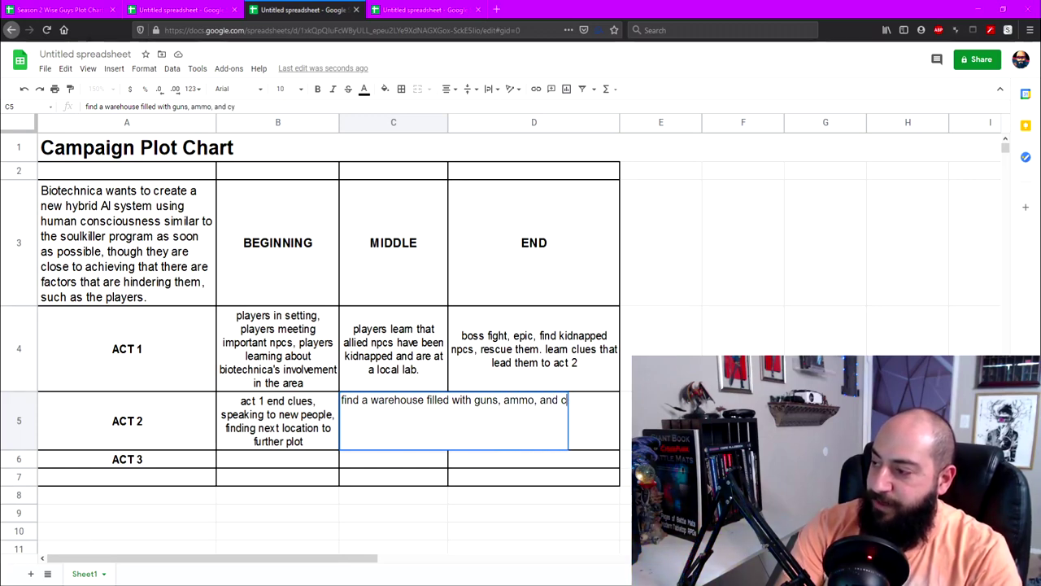
pyautogui.write('prototype cyebrware')
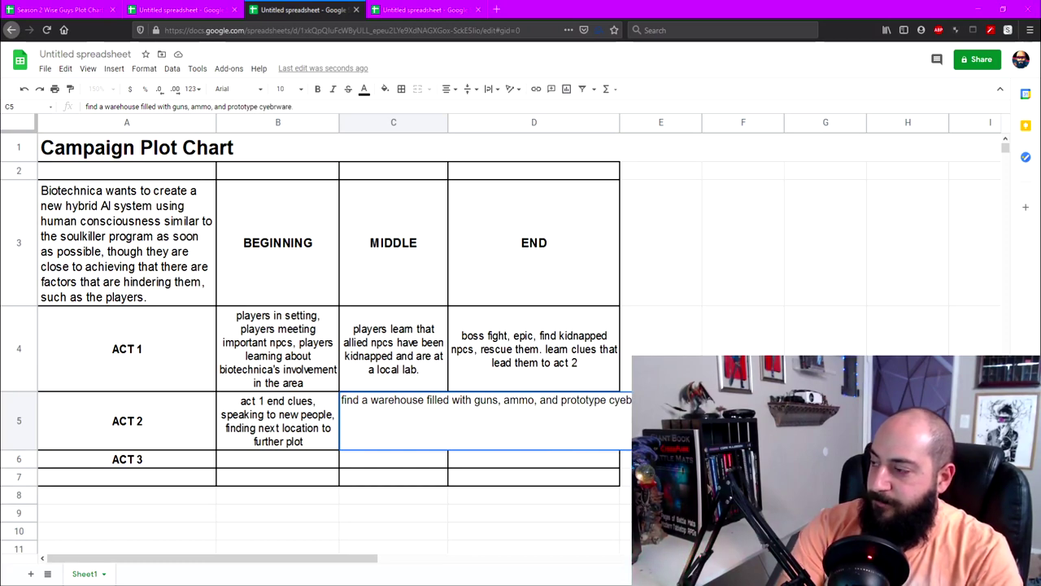
# - Continue Act 2's Middle with ". In this warehouse is the new soulkiller type ai system and the players must battle it."
pyautogui.write('. In thjis w')
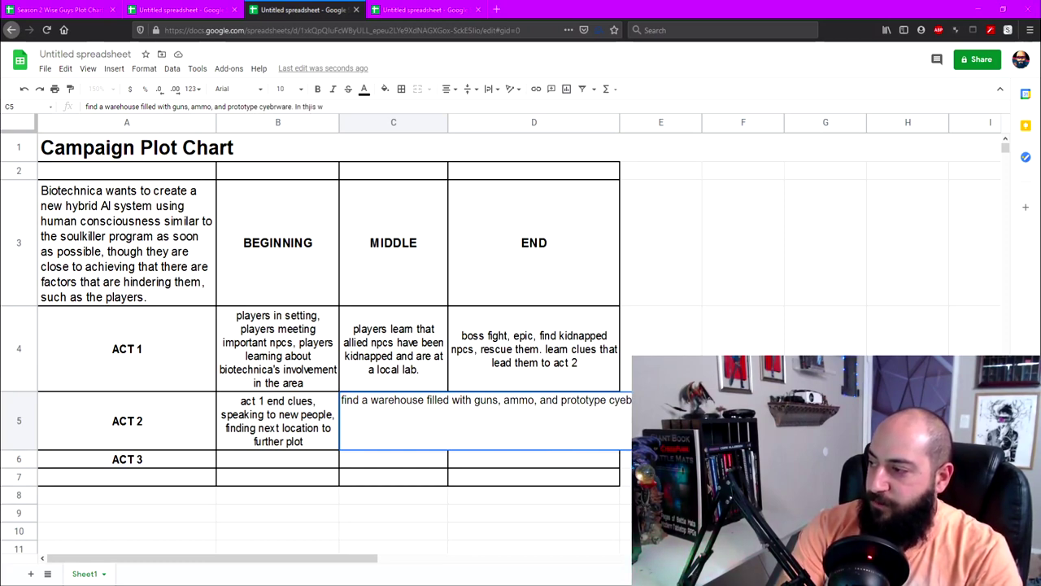
pyautogui.press('BackSpace')
pyautogui.press('BackSpace')
pyautogui.press('BackSpace')
pyautogui.press('BackSpace')
pyautogui.press('BackSpace')
pyautogui.write('is warehouse is the new')
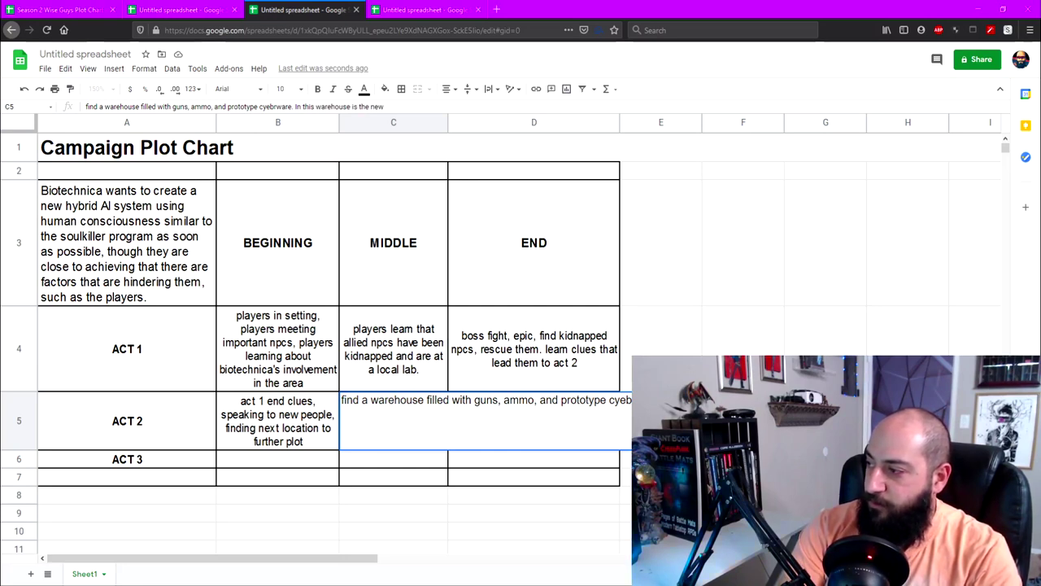
pyautogui.write(' soulkiller')
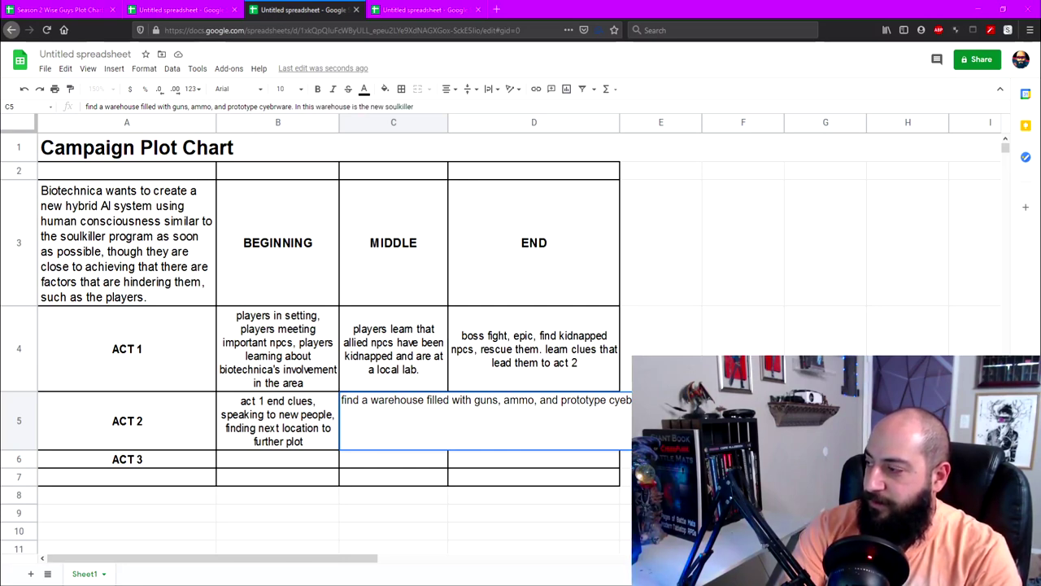
pyautogui.write(' type ai sys')
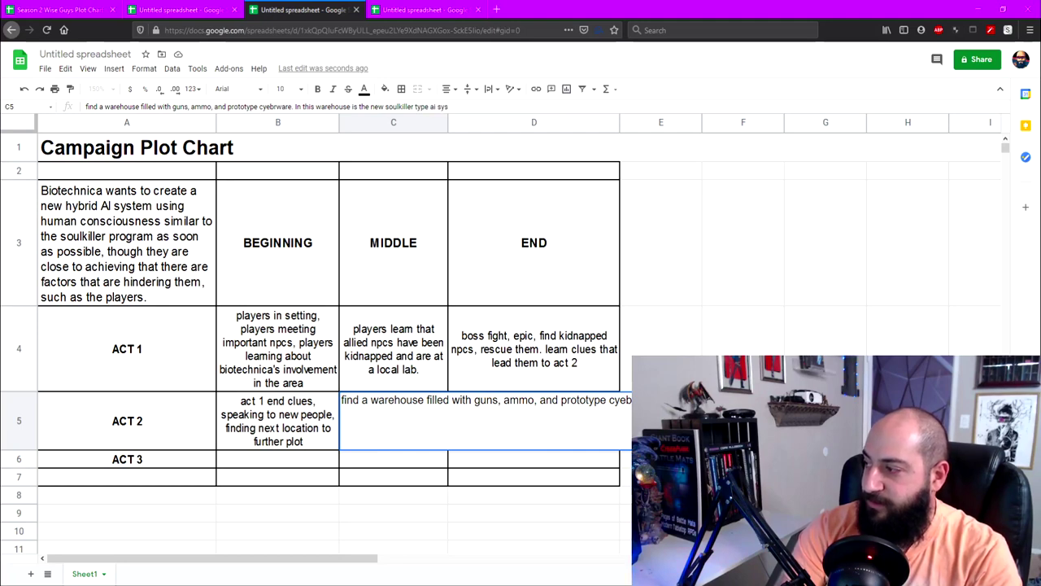
pyautogui.write('tem and the pl')
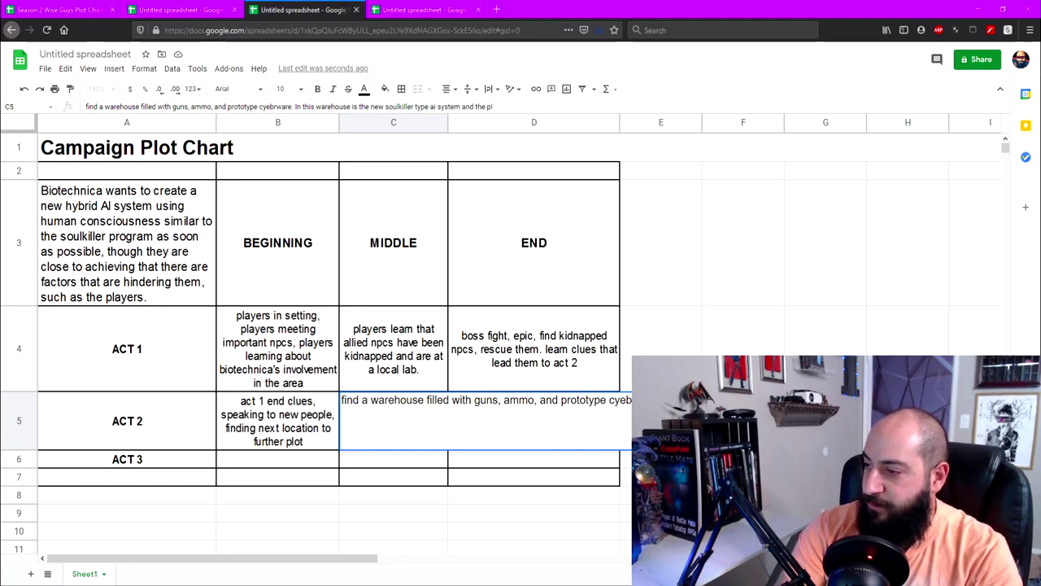
pyautogui.write('ayers battl')
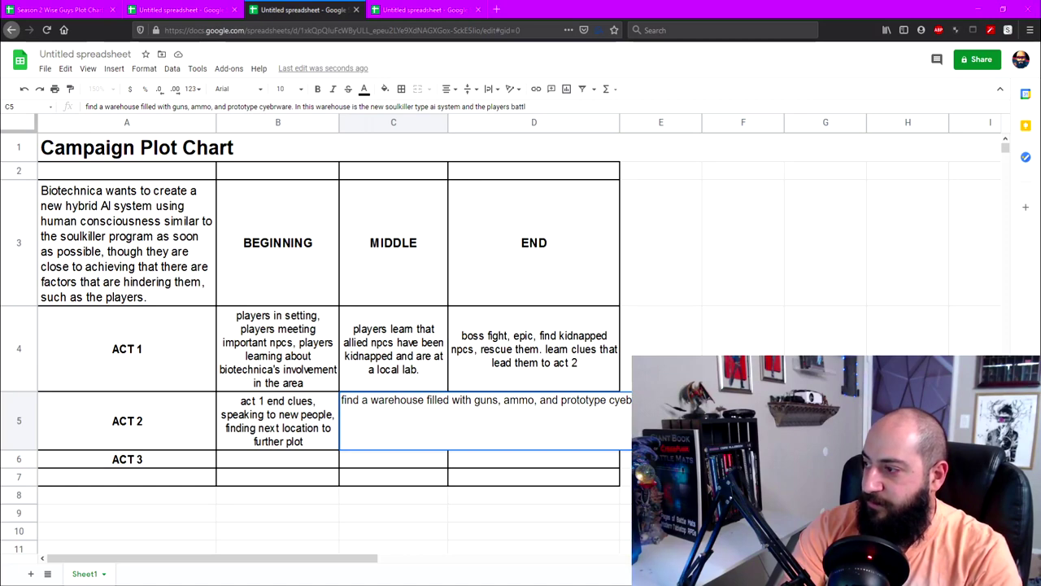
pyautogui.press('BackSpace')
pyautogui.press('BackSpace')
pyautogui.press('BackSpace')
pyautogui.press('BackSpace')
pyautogui.press('BackSpace')
pyautogui.write('must bat')
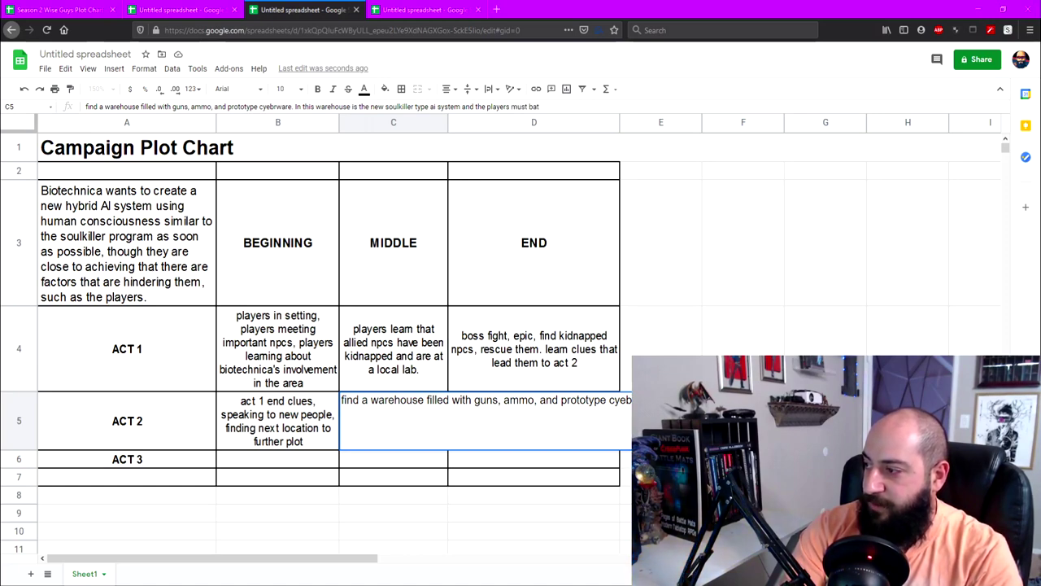
pyautogui.write('tle it.')
pyautogui.press('Tab')
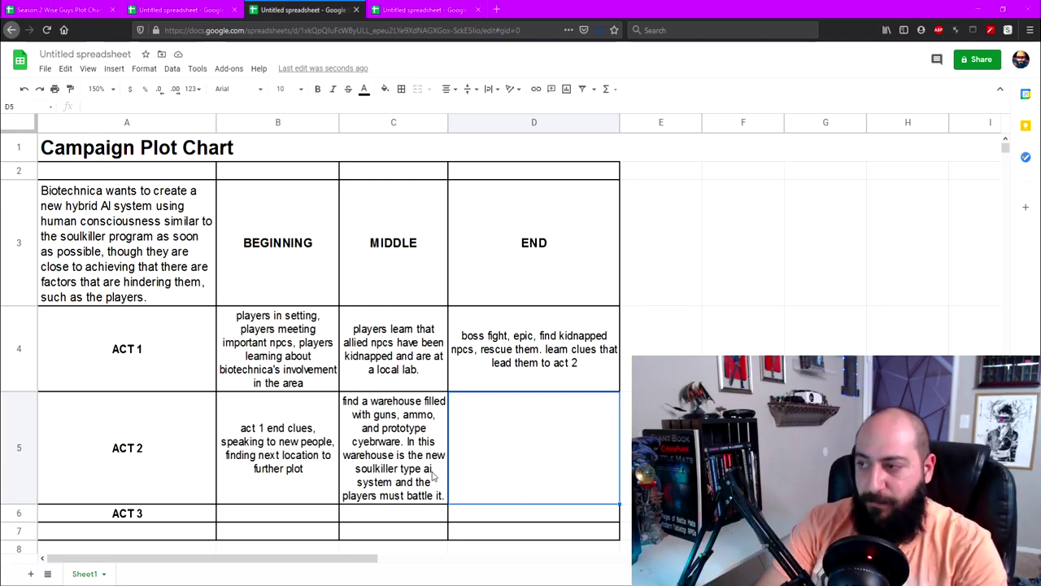
# - Enter "combat this ai system, steal corporate secrets and uncover plot to destroy allied npcs and the plot is already in motion." as Act 2's End
pyautogui.write('combat this ai system, steal copro')
pyautogui.press('BackSpace')
pyautogui.press('BackSpace')
pyautogui.press('BackSpace')
pyautogui.write('rporate secrets and')
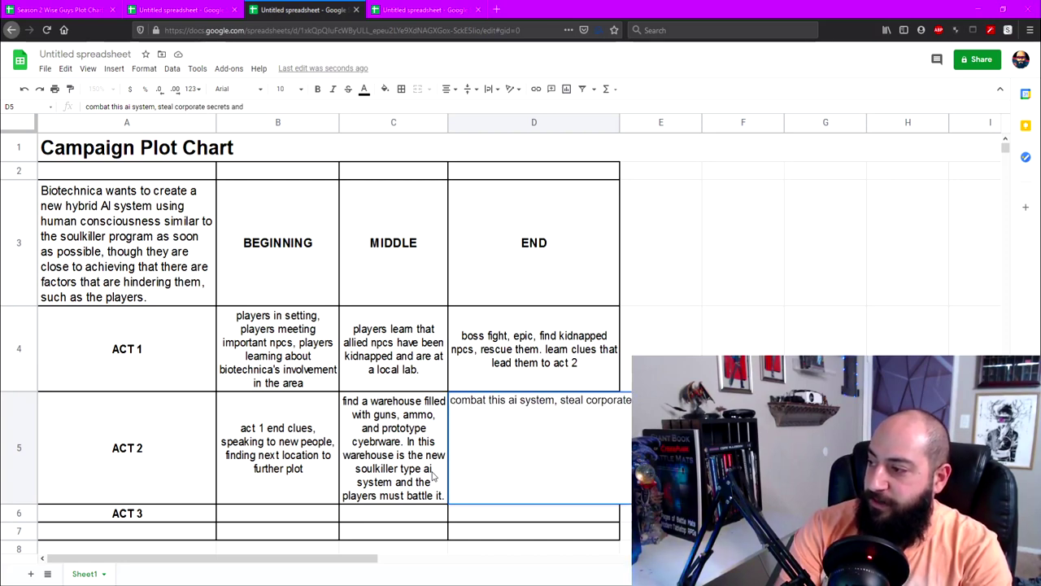
pyautogui.write(' uncover plot to destroy allied npcs and the plot is already in motion.')
pyautogui.press('Tab')
pyautogui.click(572, 441)
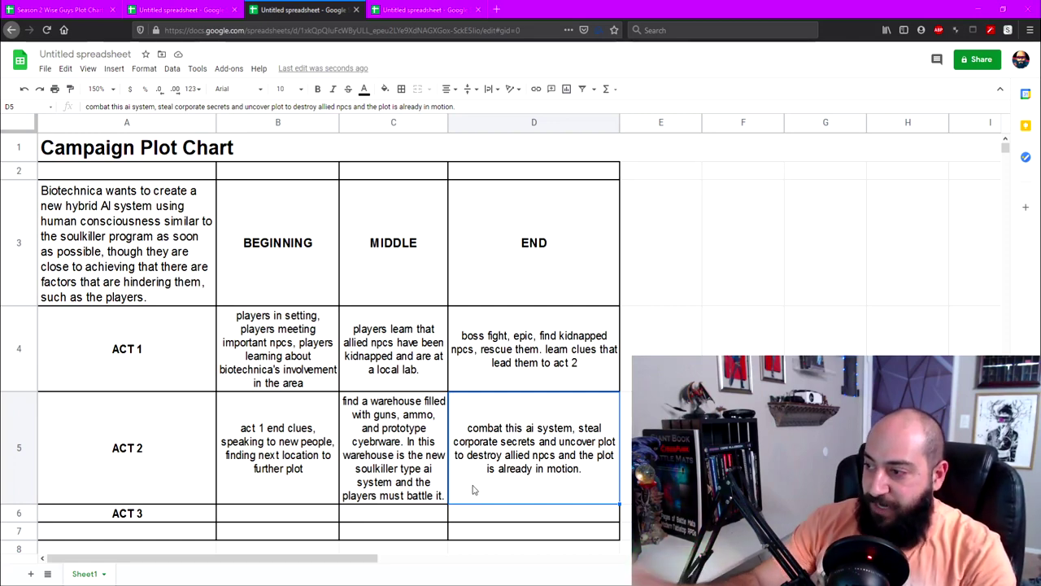
# - Enter "biotechnica is destroyed in the local area, or is significantly hindered to the point of abandoning their project." as Act 3's End
pyautogui.click(291, 511)
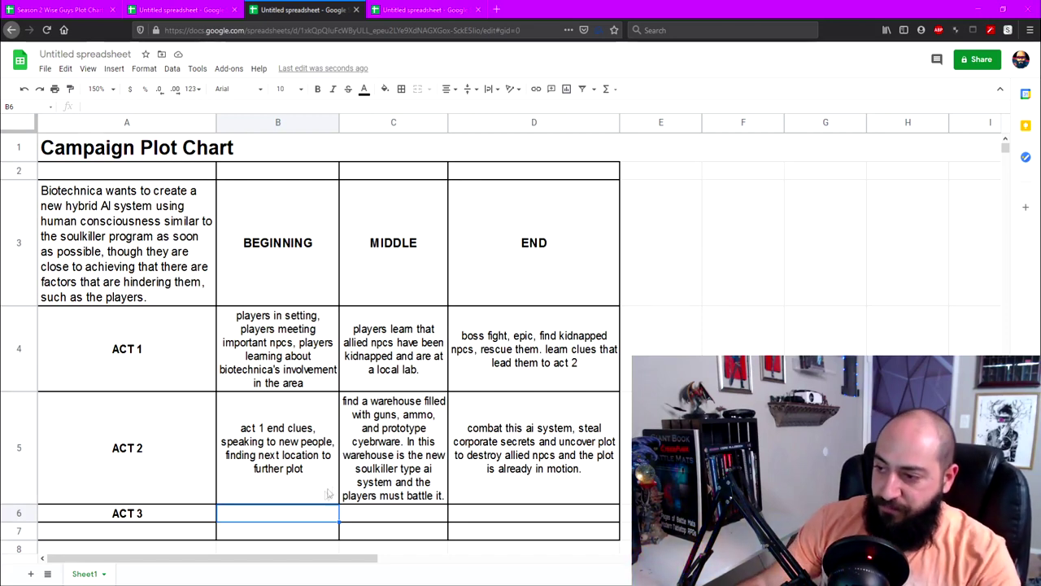
pyautogui.click(500, 520)
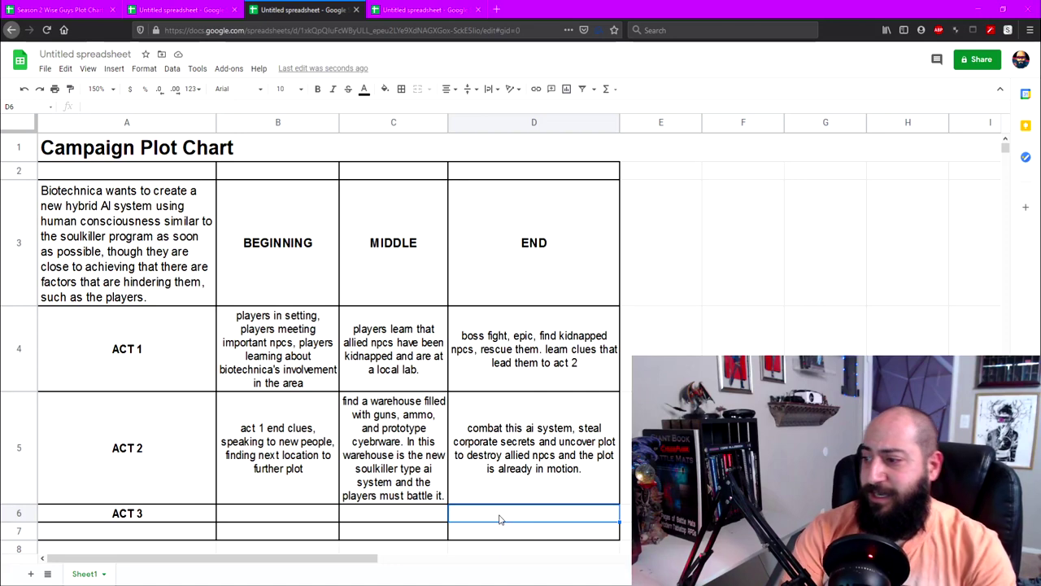
pyautogui.write('biote')
pyautogui.write('nic')
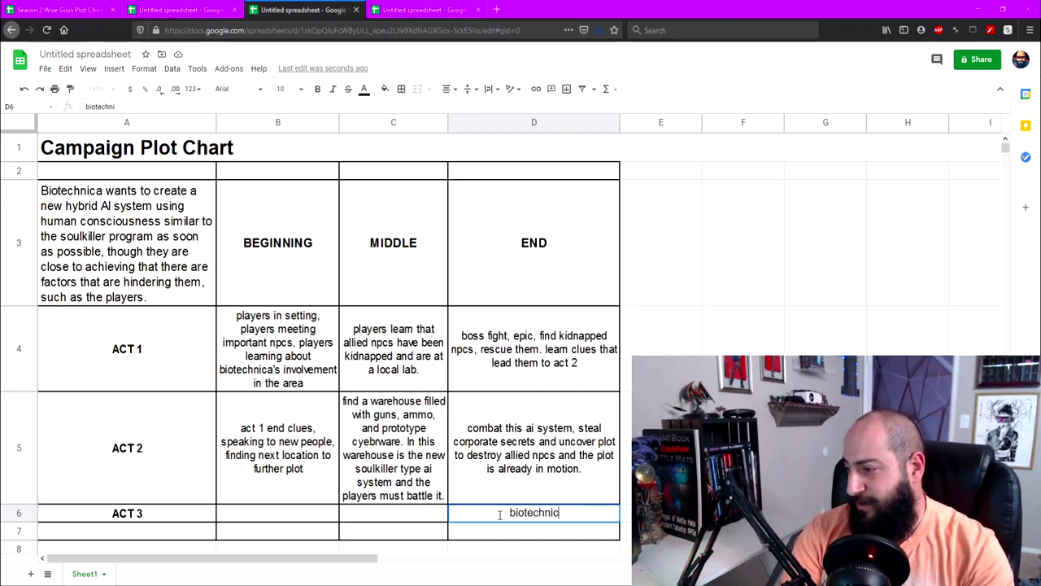
pyautogui.write('a is destroye')
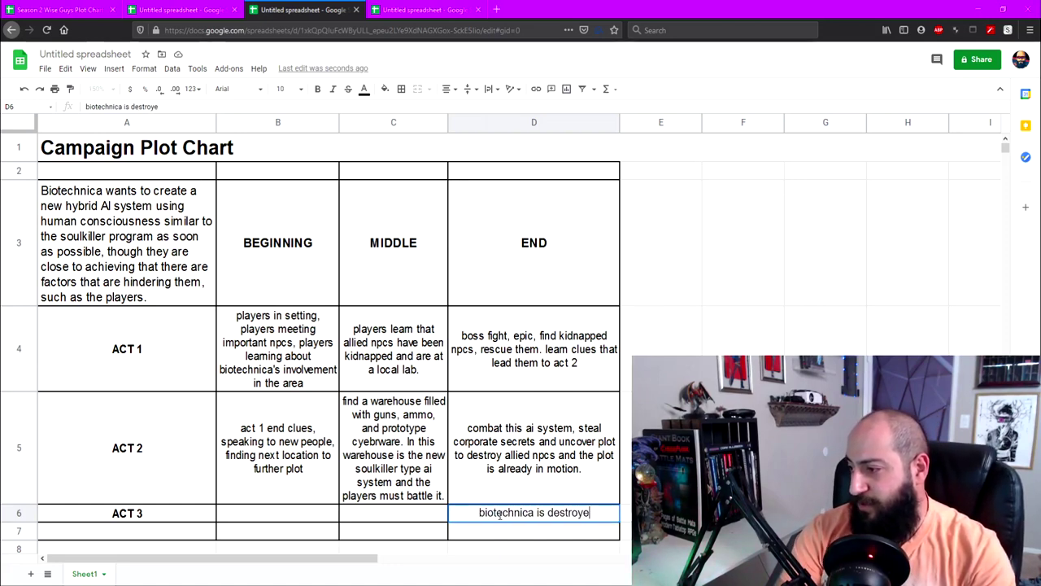
pyautogui.write('d in the local area')
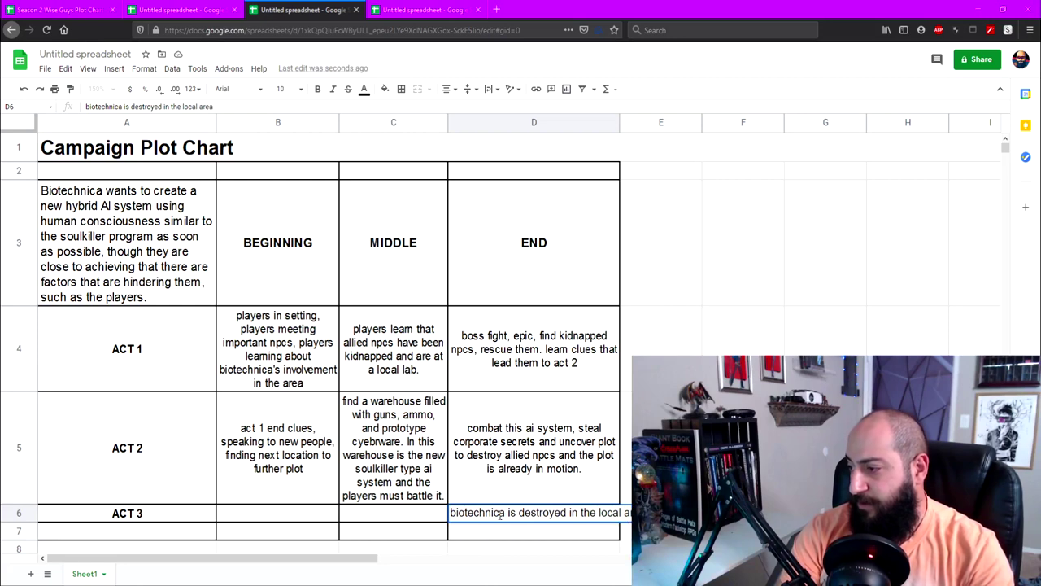
pyautogui.write(', or is hi')
pyautogui.press('BackSpace')
pyautogui.press('BackSpace')
pyautogui.write('si')
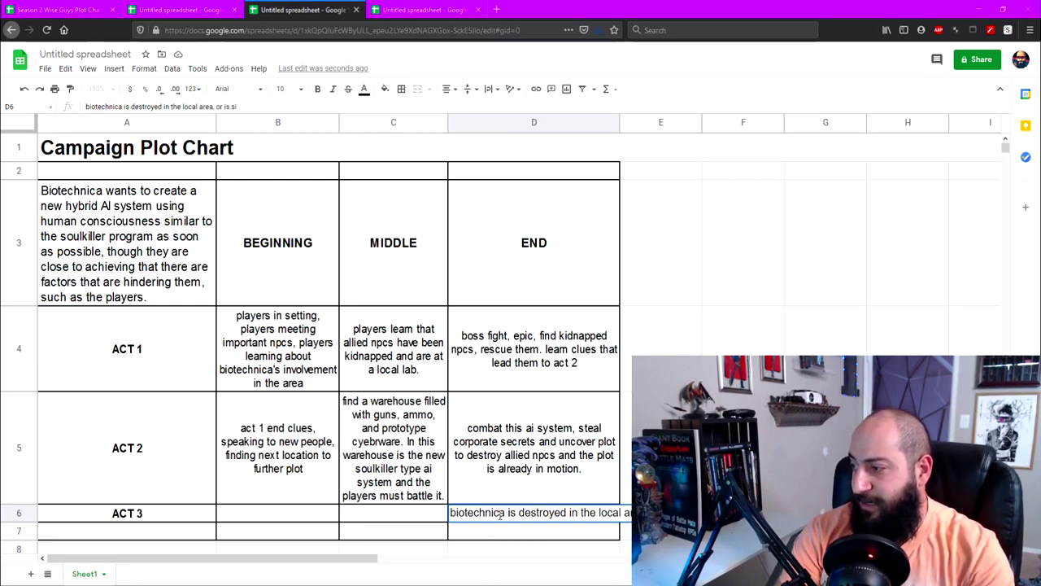
pyautogui.write('gnificantl')
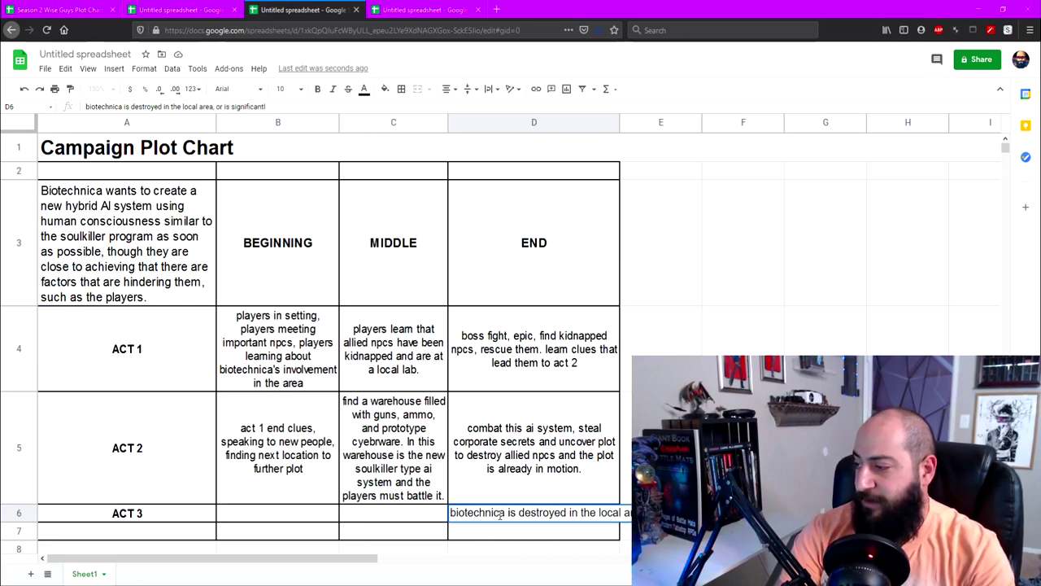
pyautogui.write('y hindered')
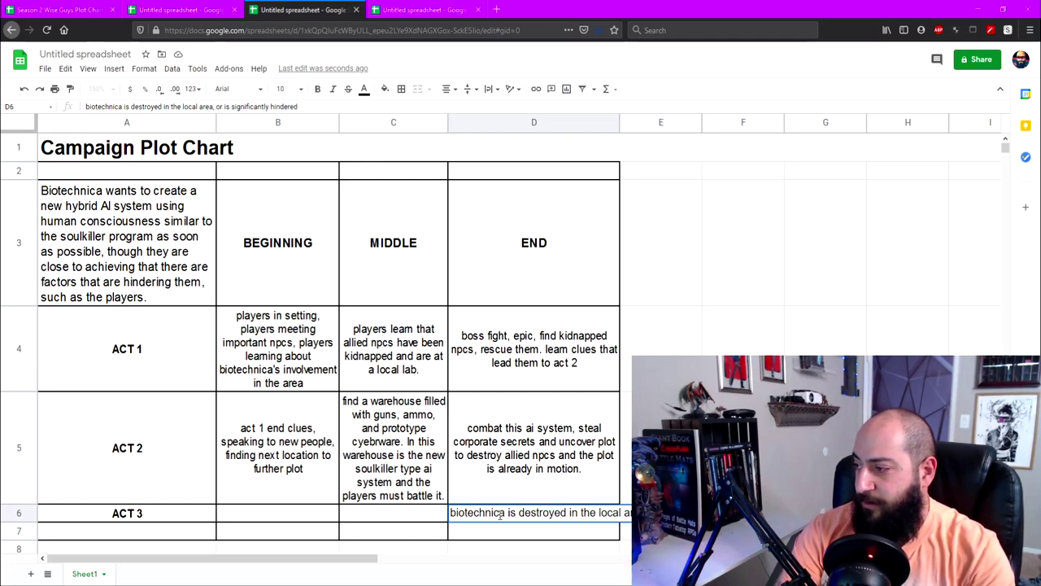
pyautogui.write(' to the point of abandoning their project.')
pyautogui.press('Tab')
# - Append "big epic boss fight" to the existing text of Act 3's End
pyautogui.click(563, 509)
pyautogui.doubleClick(571, 527)
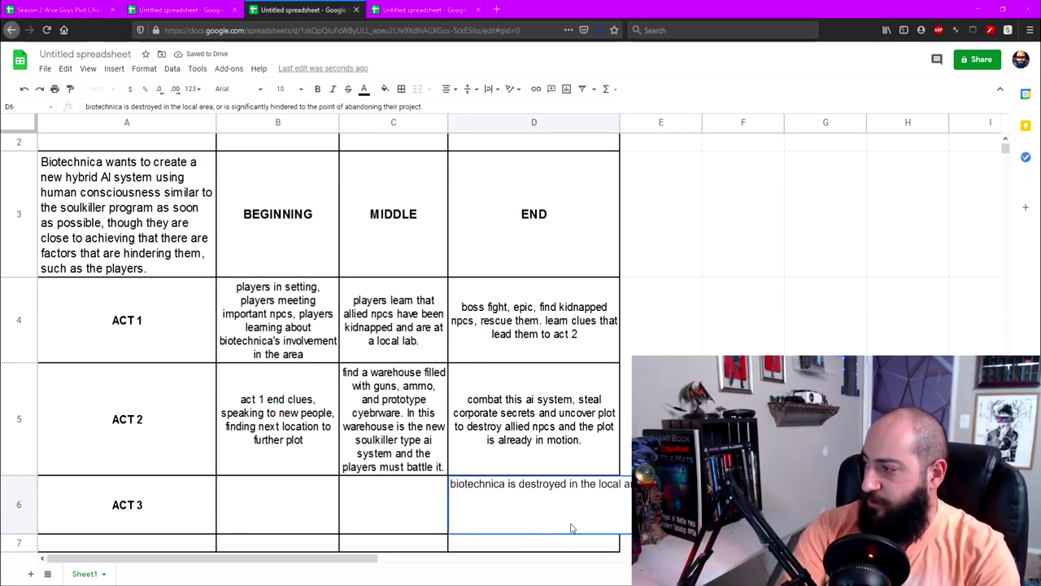
pyautogui.write('big epic boss fight')
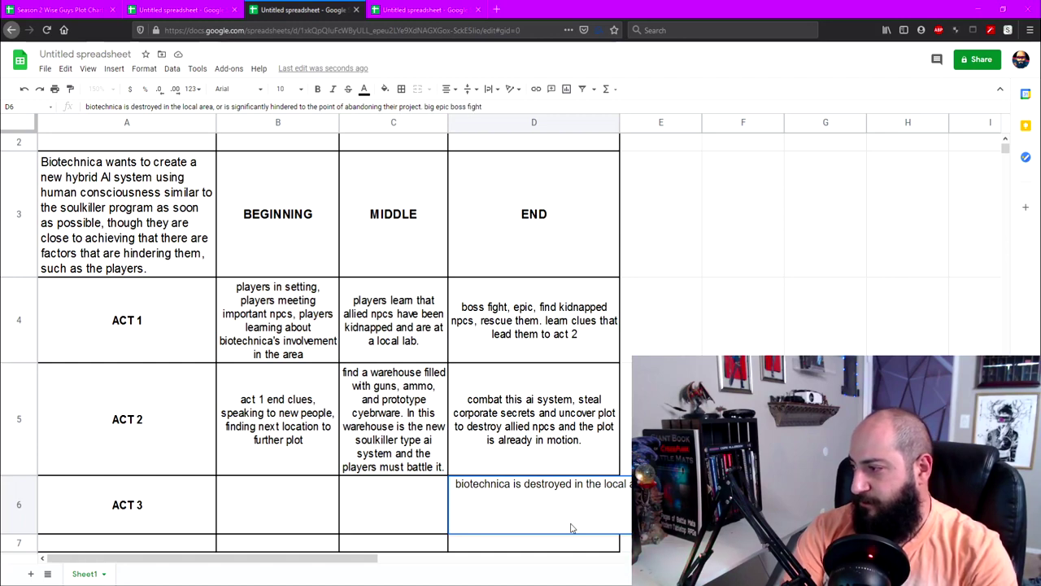
pyautogui.press('Tab')
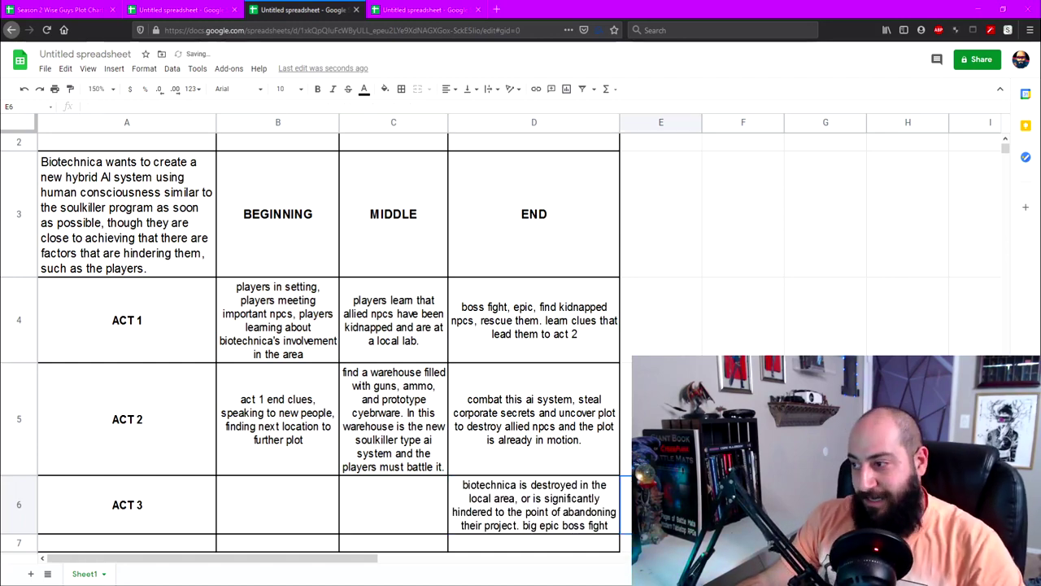
pyautogui.click(661, 418)
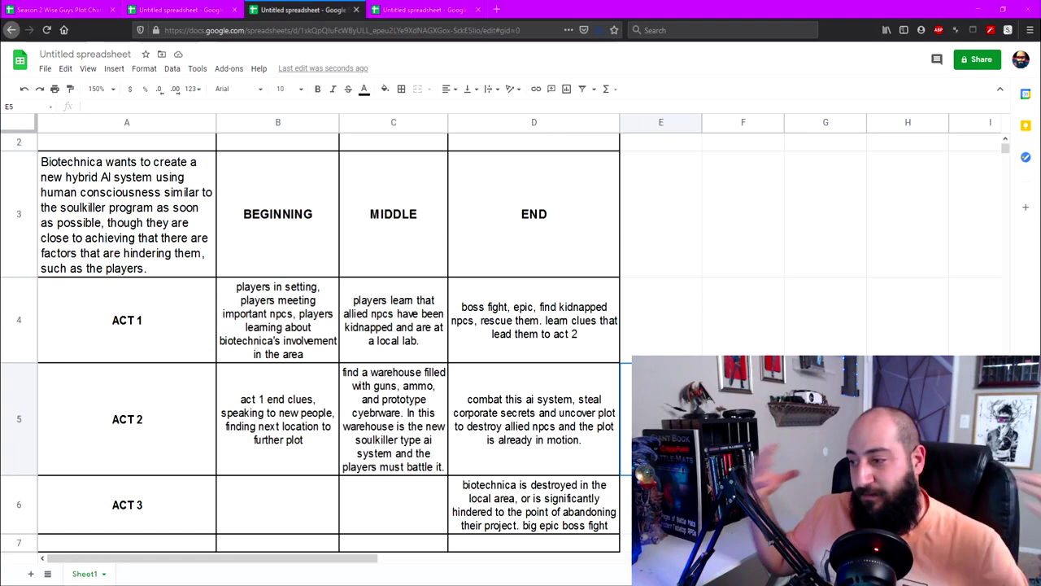
pyautogui.click(569, 513)
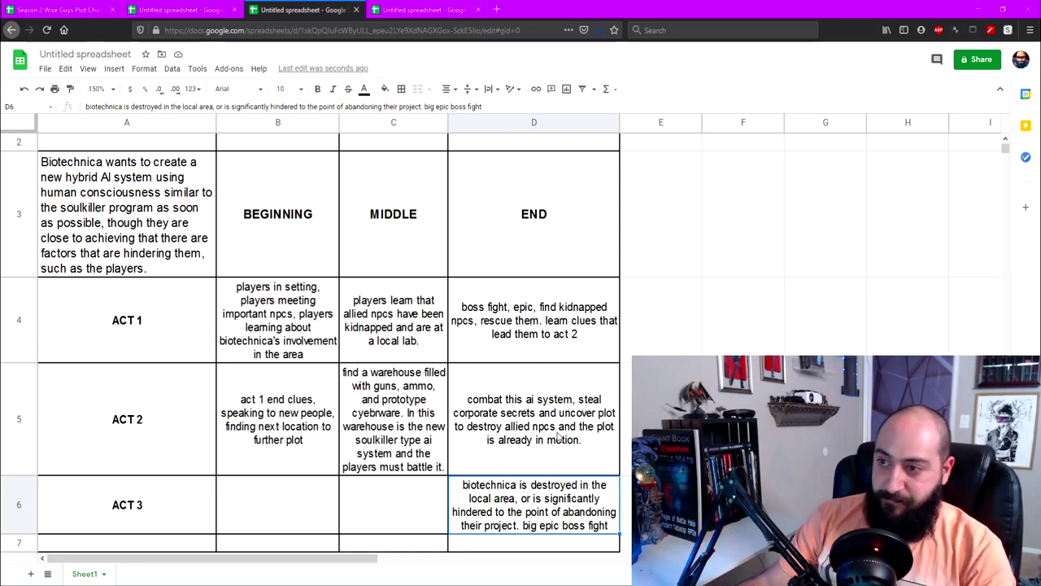
pyautogui.scroll(1, 517, 346)
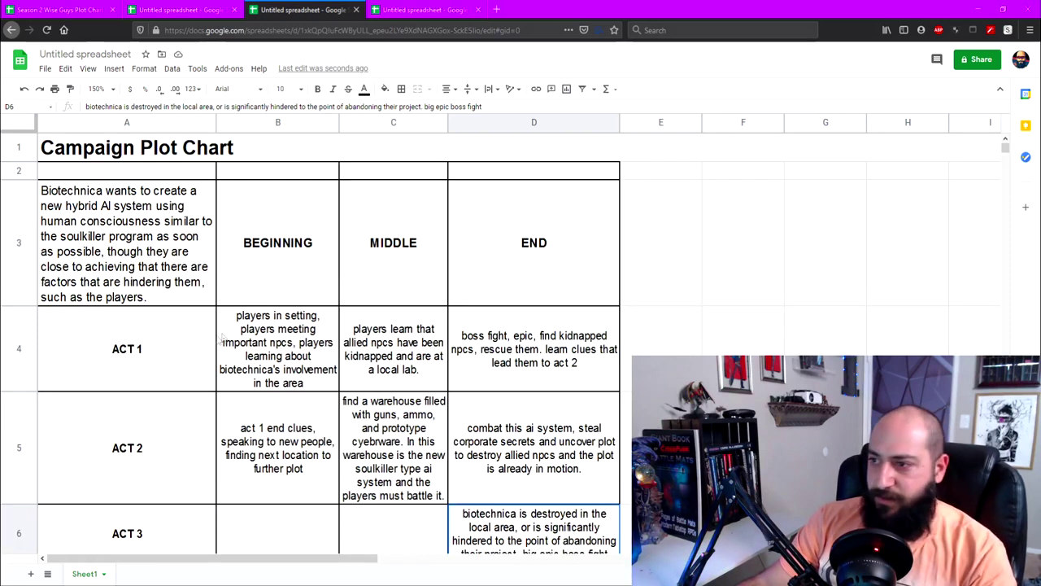
pyautogui.click(290, 346)
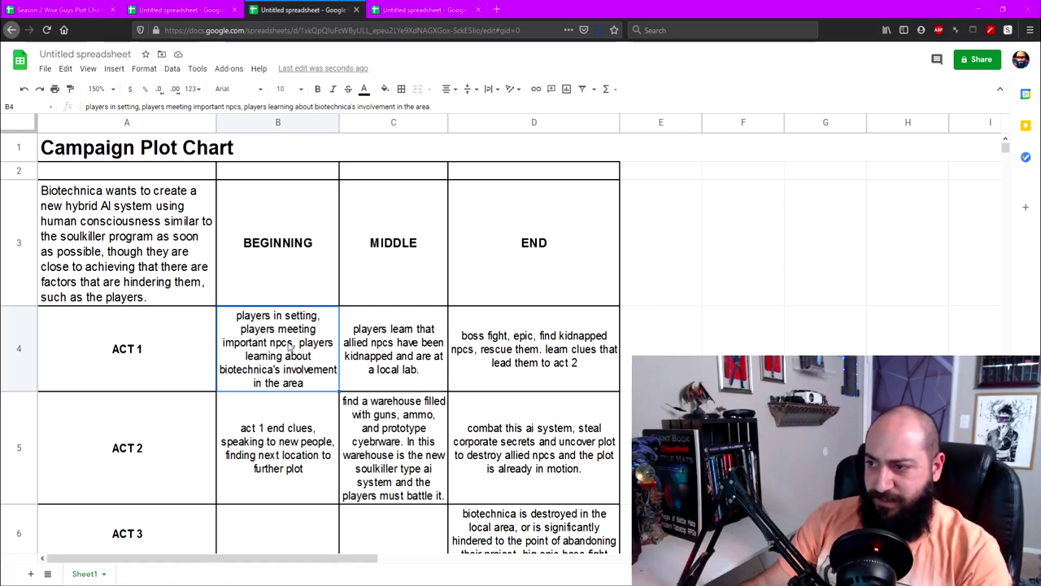
pyautogui.click(376, 347)
pyautogui.click(527, 344)
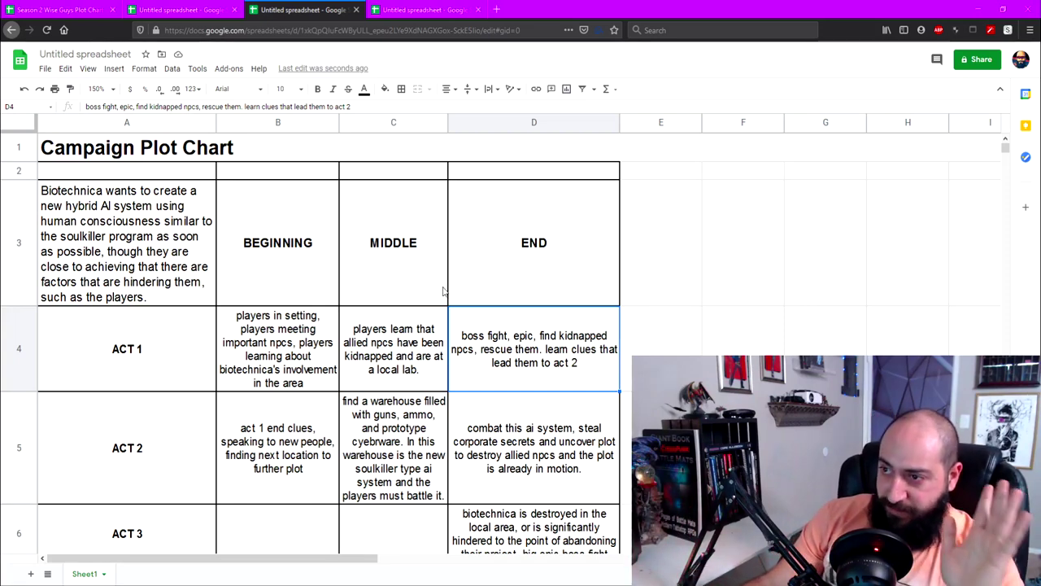
# - Compare the Combined Plot Chart's Middle 1, Middle 2 and End headings with the layout of the Campaign Plot Chart
pyautogui.click(343, 297)
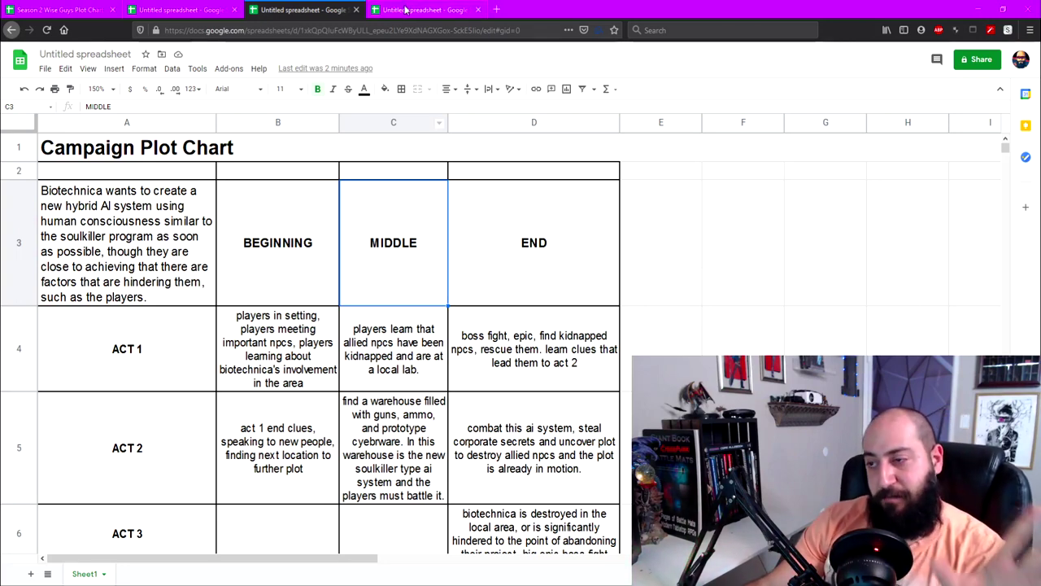
pyautogui.click(406, 9)
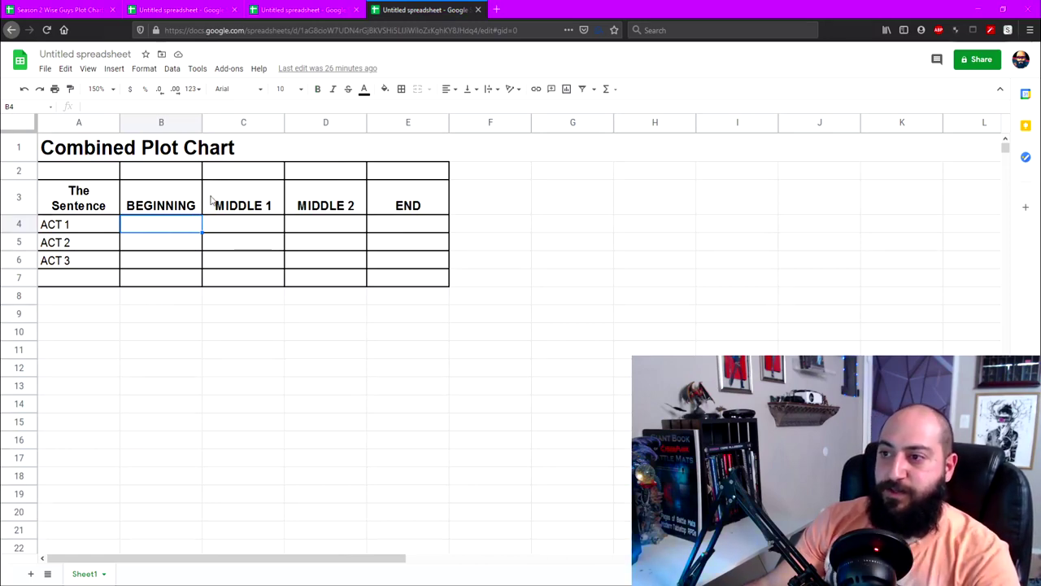
pyautogui.click(258, 202)
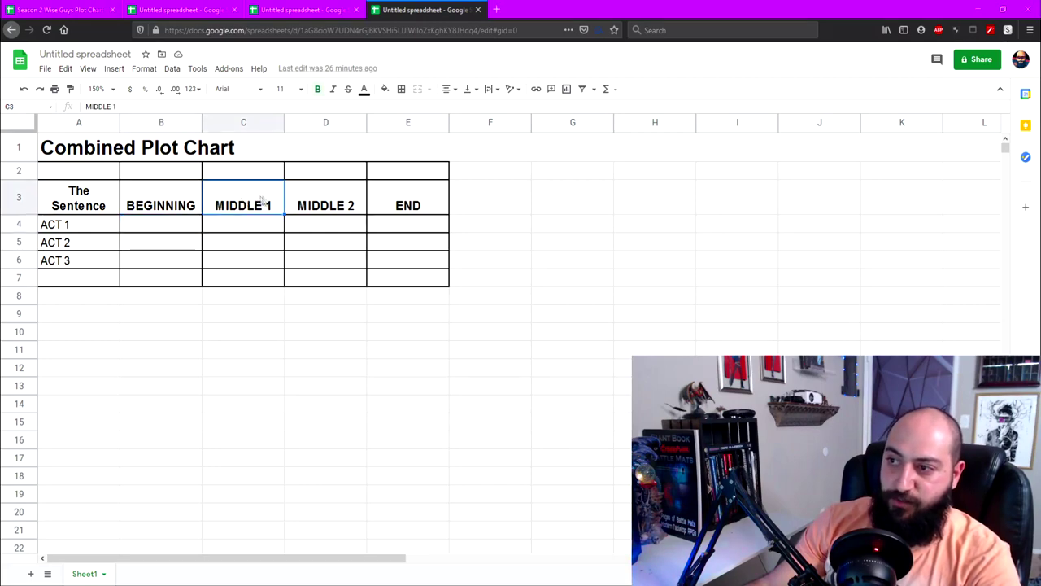
pyautogui.click(355, 205)
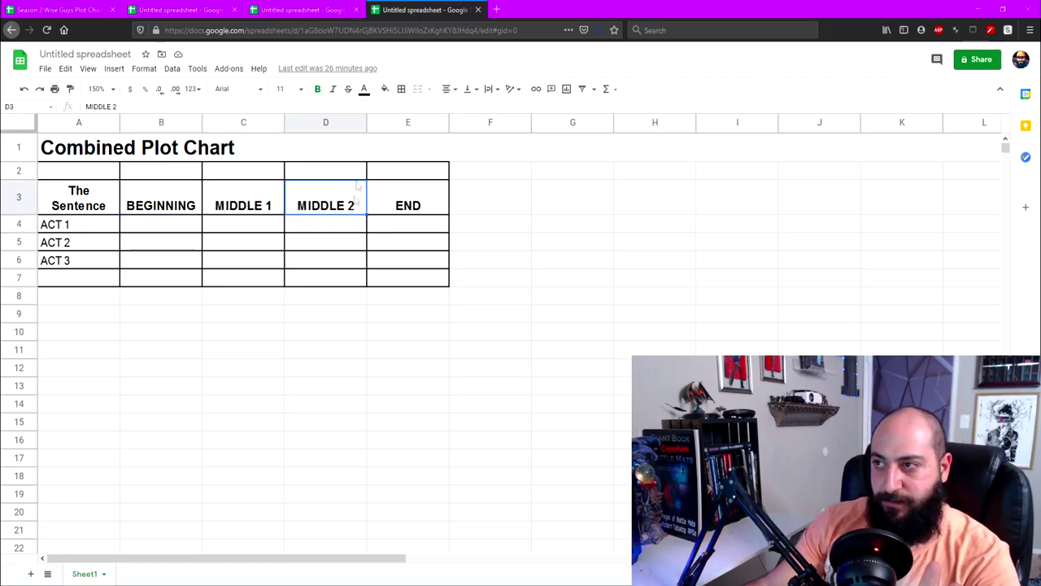
pyautogui.click(310, 11)
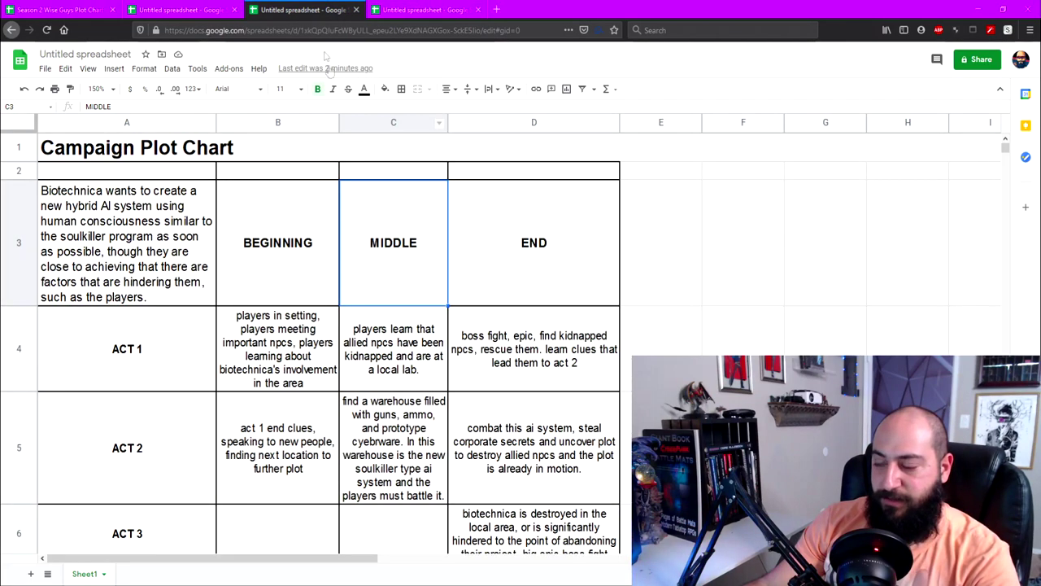
pyautogui.click(423, 11)
pyautogui.click(252, 203)
pyautogui.rightClick(265, 207)
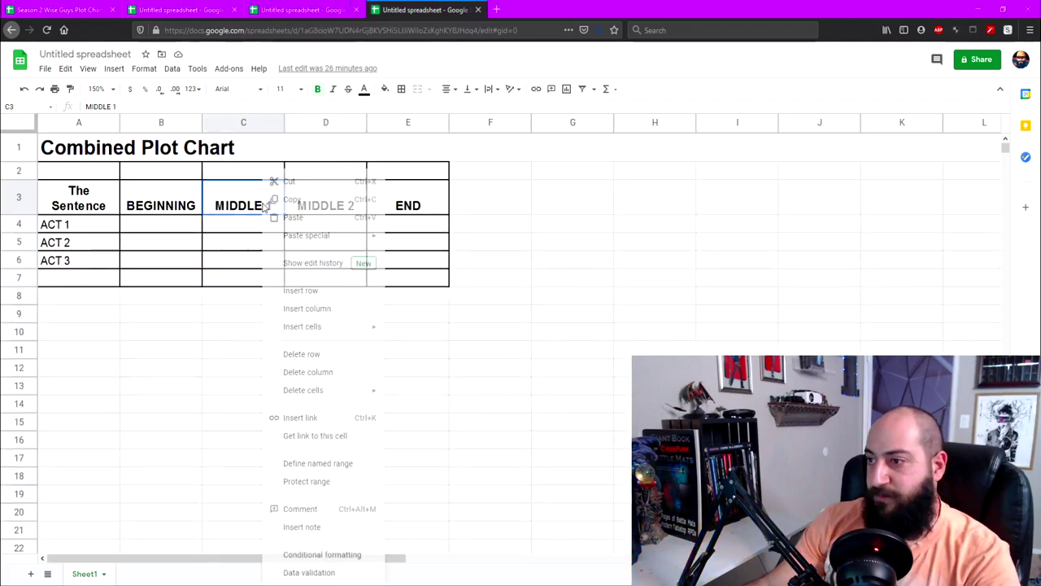
pyautogui.click(411, 208)
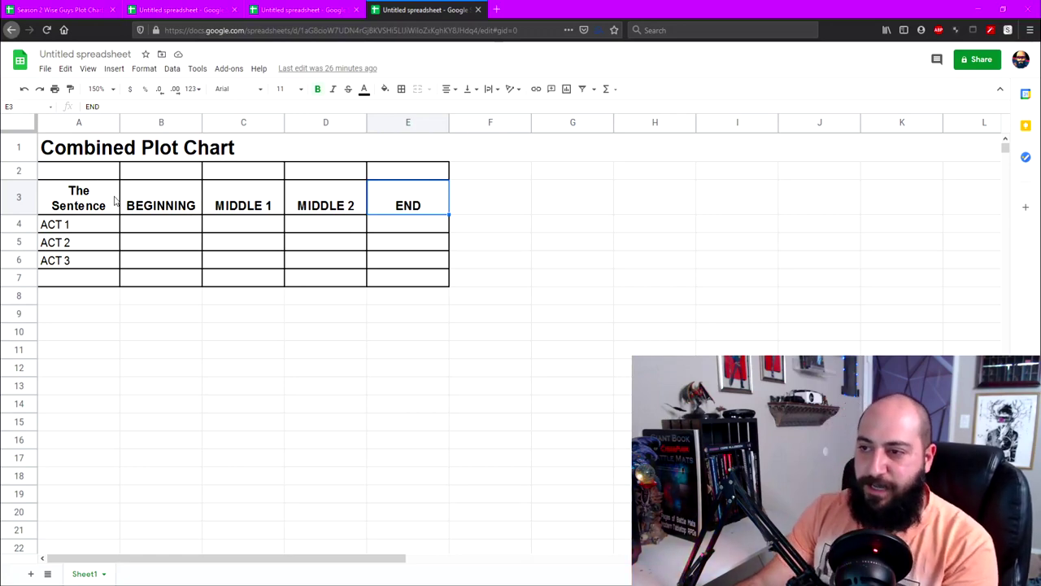
# - Close the Season 2 plot chart and review the players and campaign charts before returning to the Combined Plot Chart
pyautogui.click(195, 233)
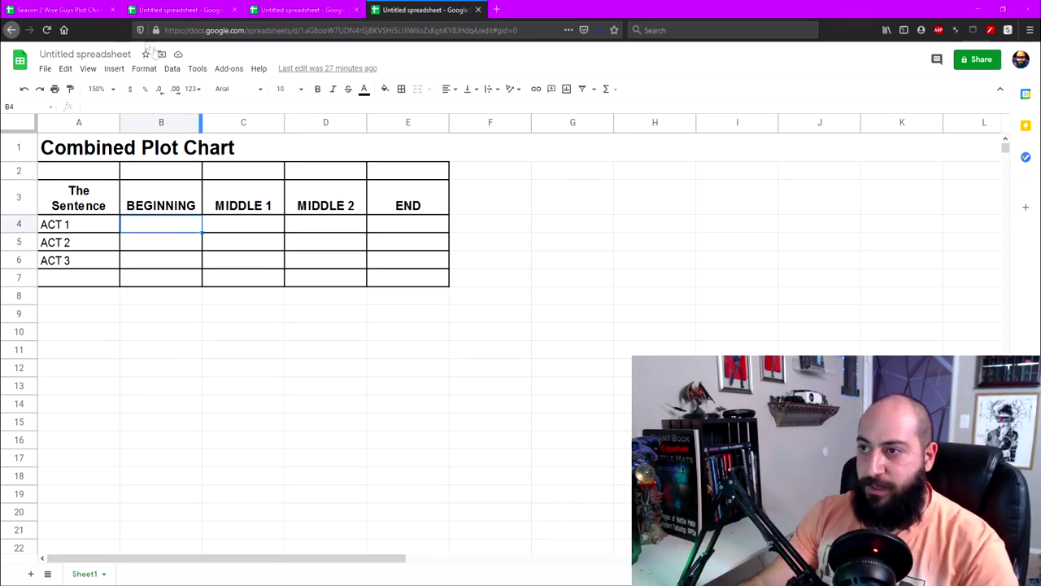
pyautogui.click(178, 10)
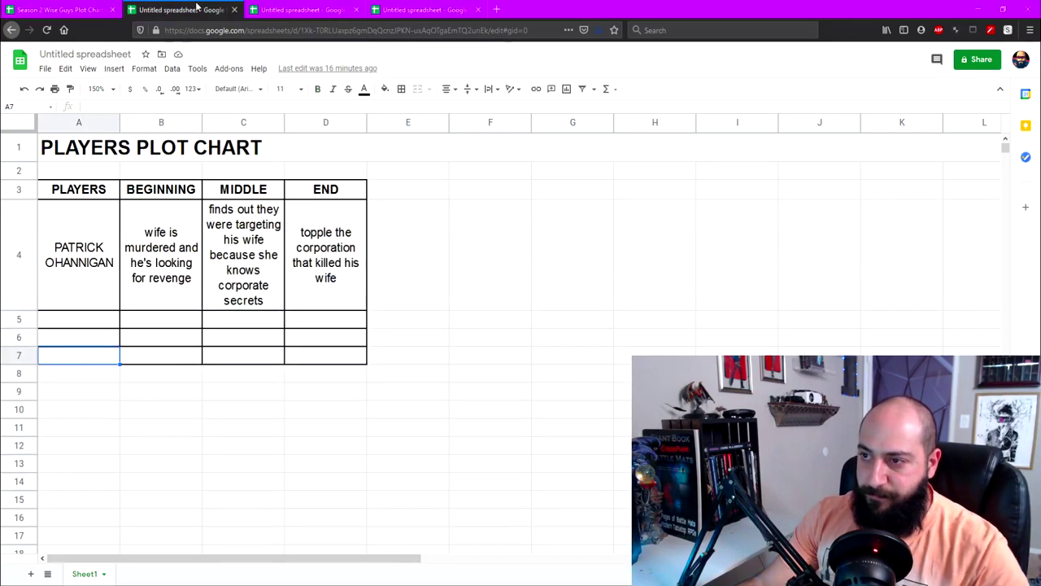
pyautogui.click(112, 9)
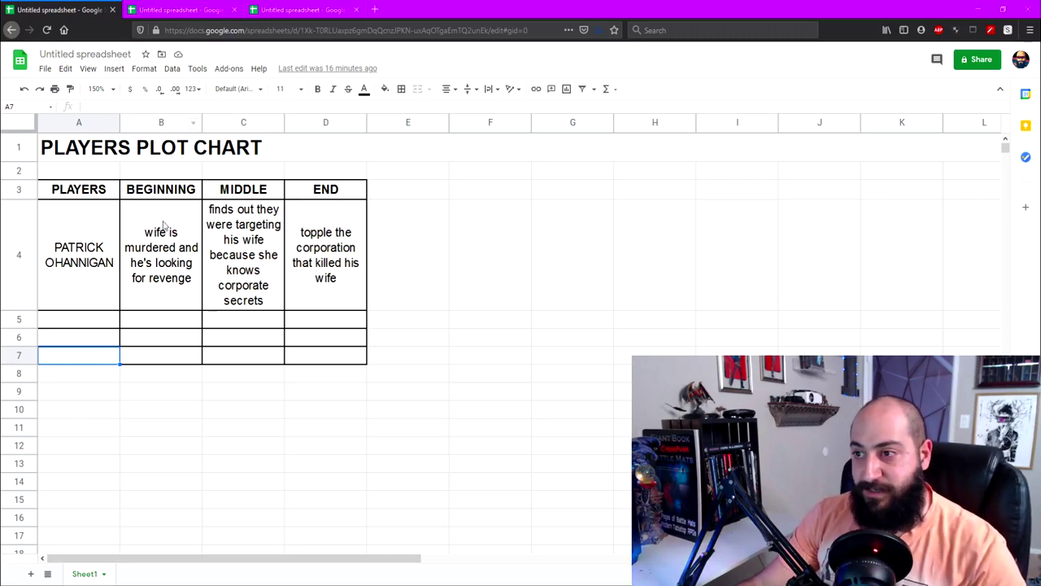
pyautogui.click(150, 10)
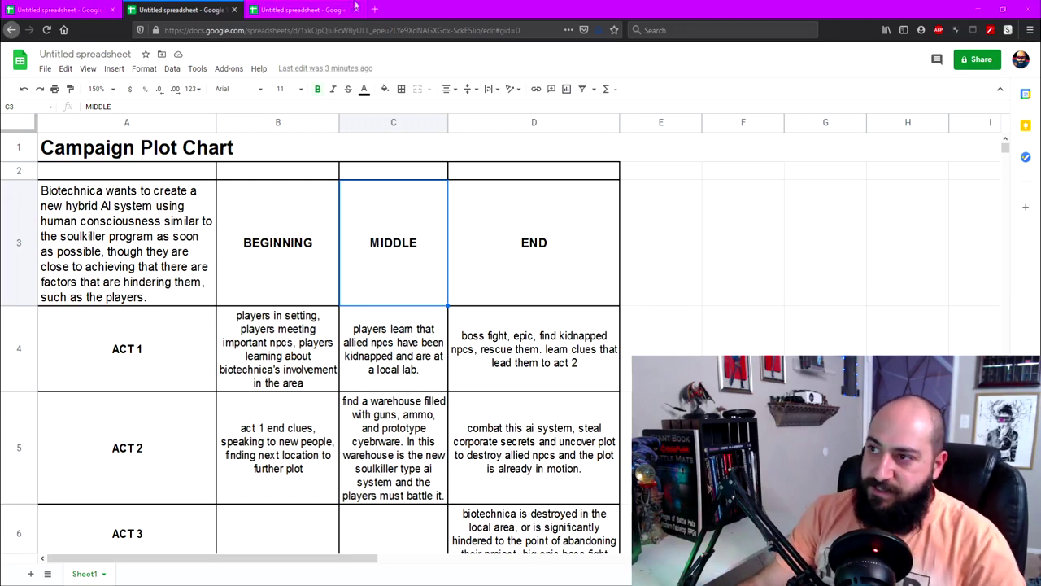
pyautogui.click(299, 10)
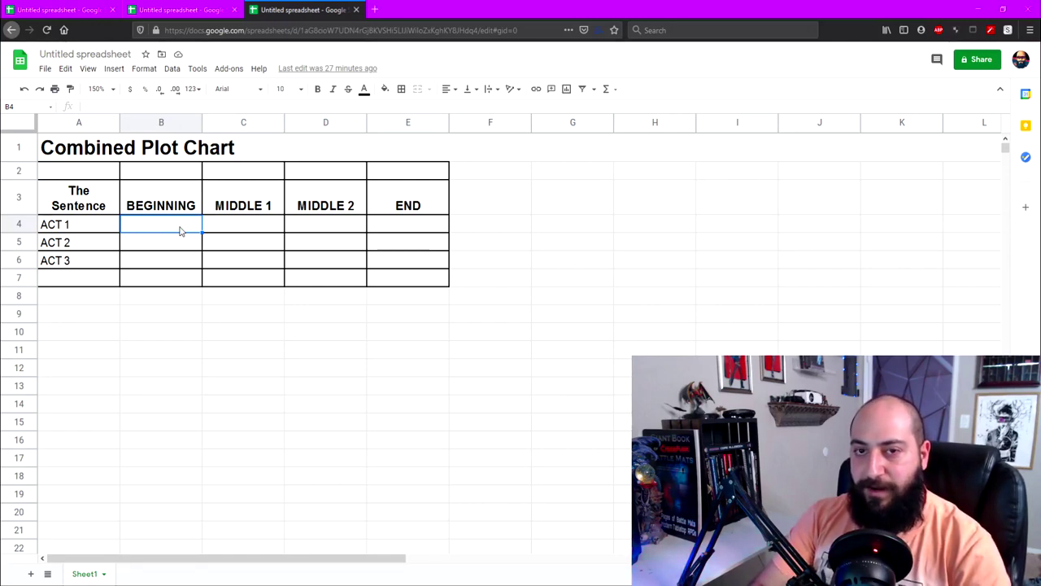
# - Start Act 1's Beginning with the first character's full name and "meets npcs that have been ravaged by biotechnica forces and these npcs"
pyautogui.write('patr')
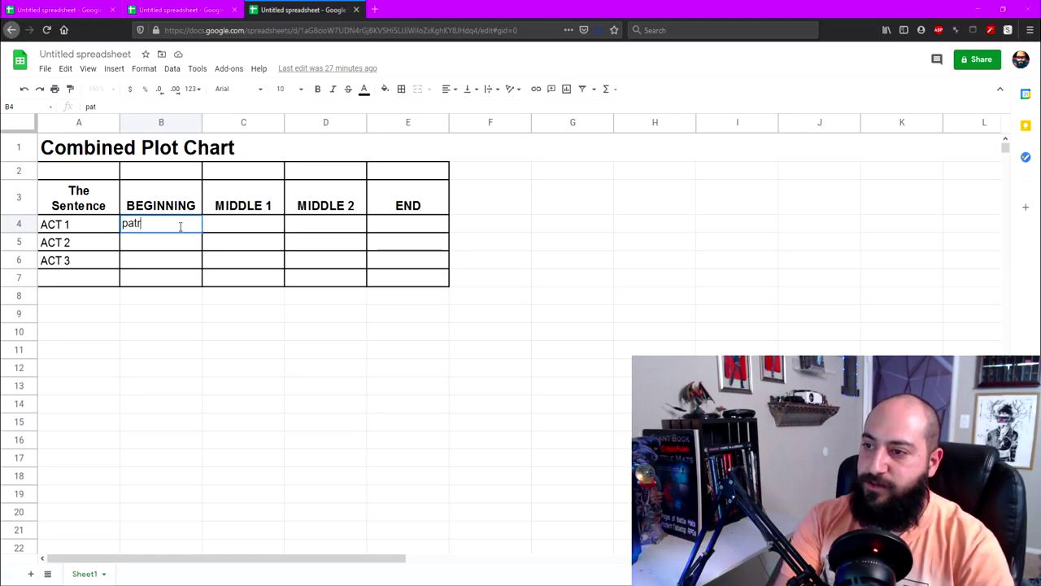
pyautogui.write('ick ohannigan meets')
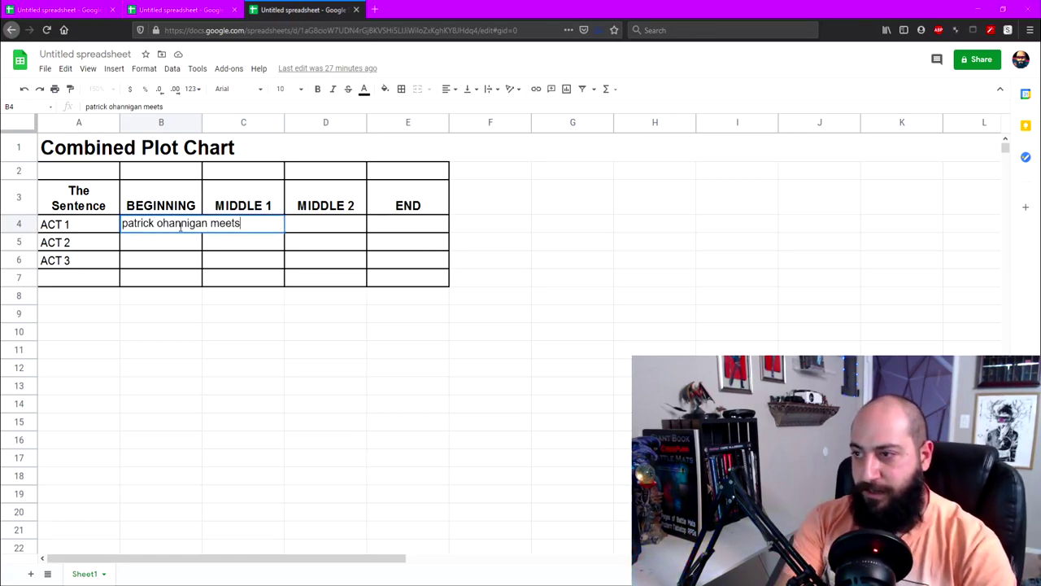
pyautogui.write(' np')
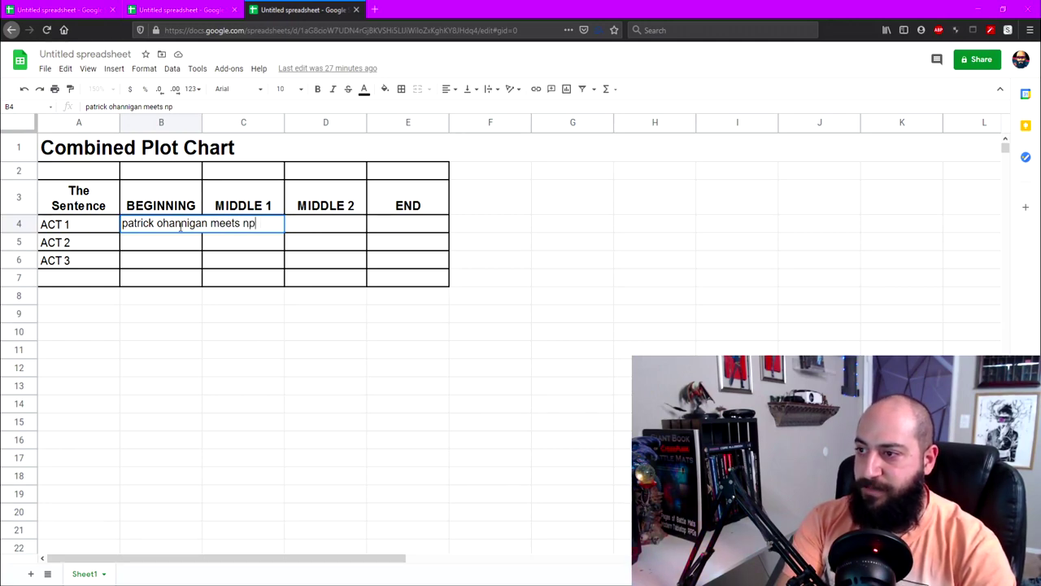
pyautogui.write('cs that have be')
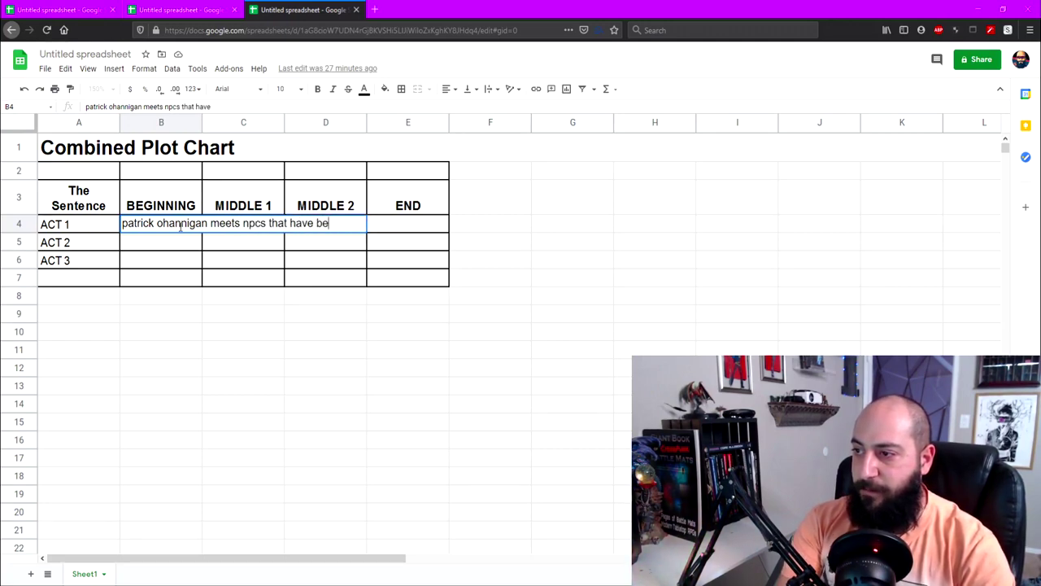
pyautogui.write('en rava')
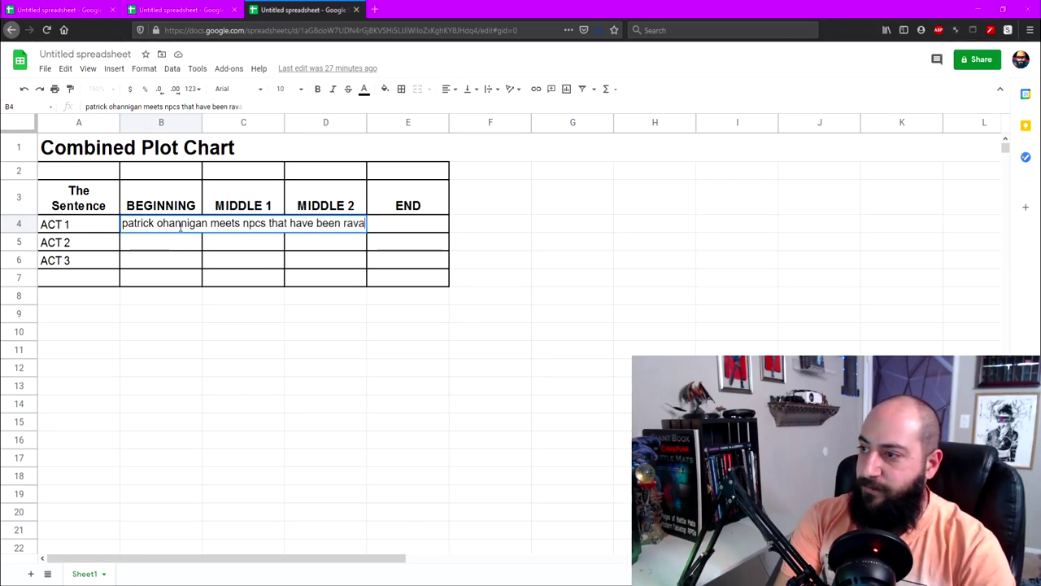
pyautogui.write('ged by biotech')
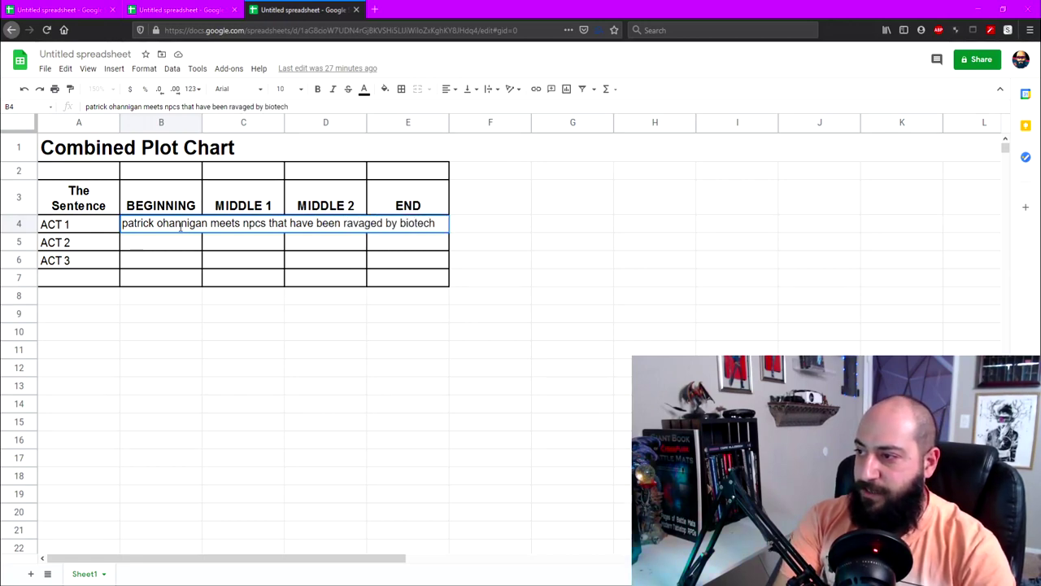
pyautogui.write('nica forces')
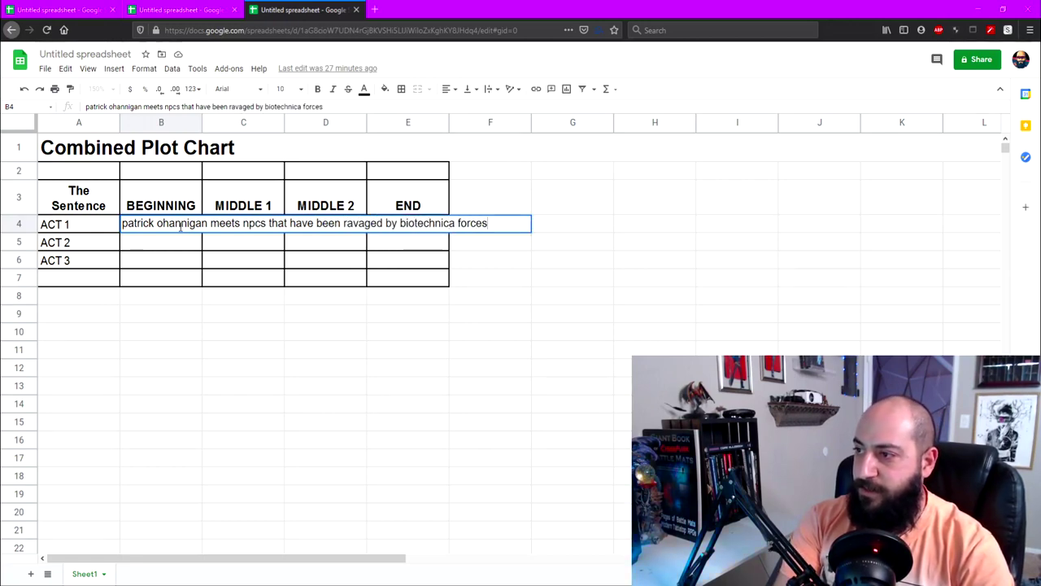
pyautogui.write(' and these np')
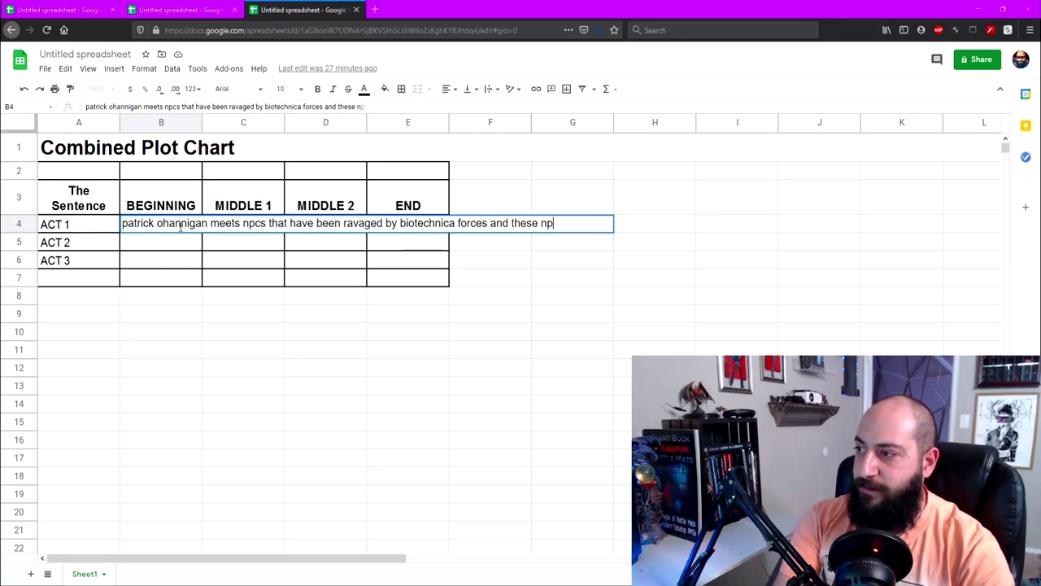
# - Continue with "are allied with", the character's name, and "They are deeply sorry about what happend to his wife and also give him information about his wife's murder"
pyautogui.write('cs are allied with patrick. They are deeply sorry about what happend to his wife naand also give h')
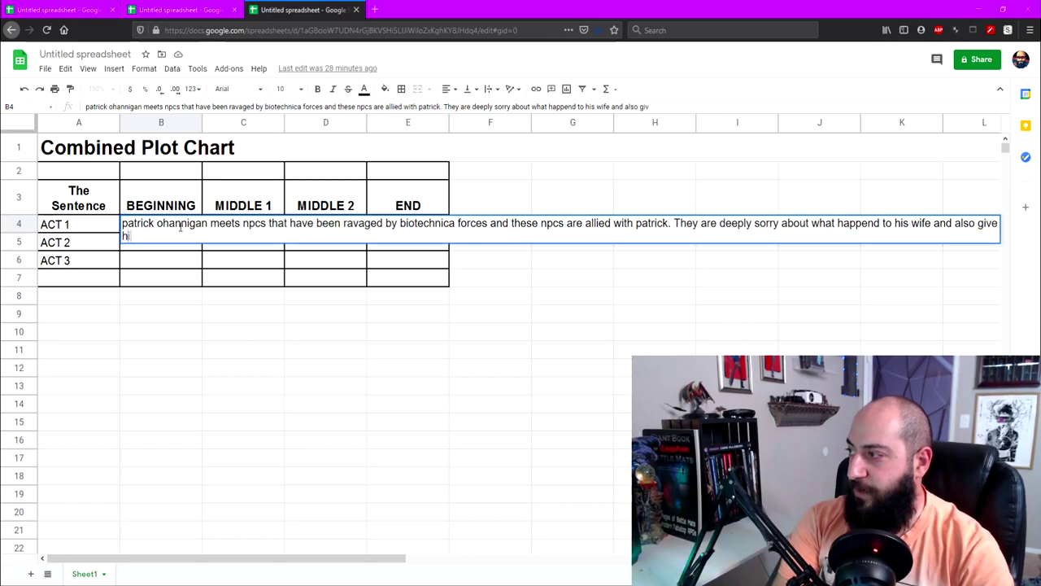
pyautogui.write("im information about his wife's mu")
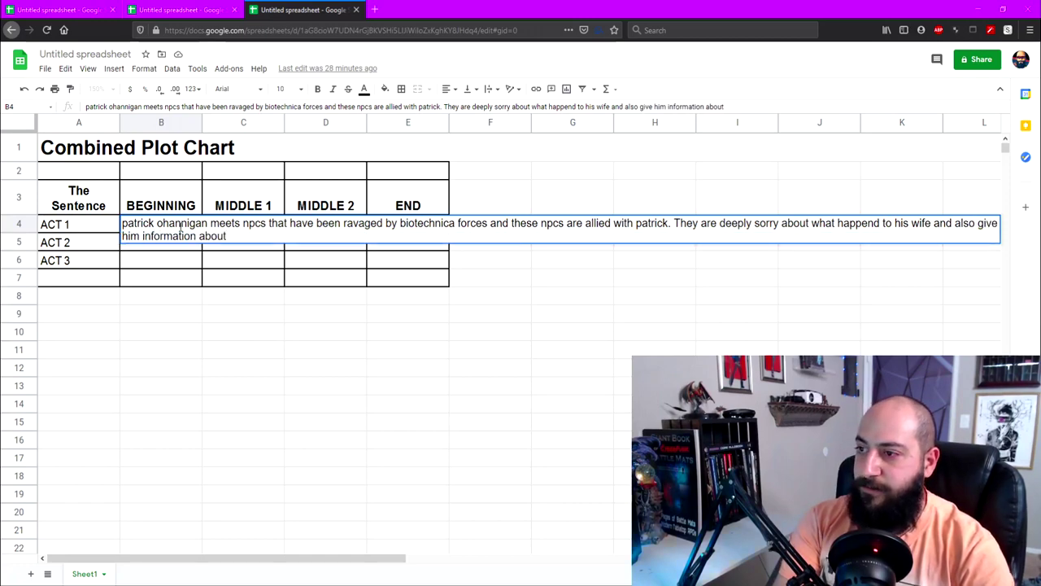
pyautogui.write('rder')
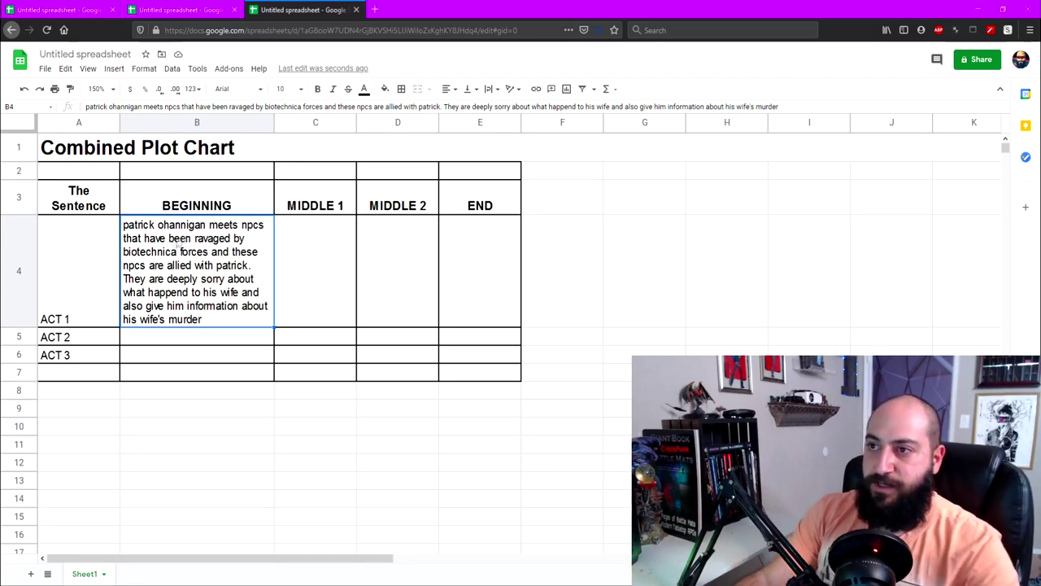
# - Add a second character's first name to the Players Plot Chart with "he's looking for a hitman" as his Beginning
pyautogui.click(65, 10)
pyautogui.click(101, 319)
pyautogui.write('joe')
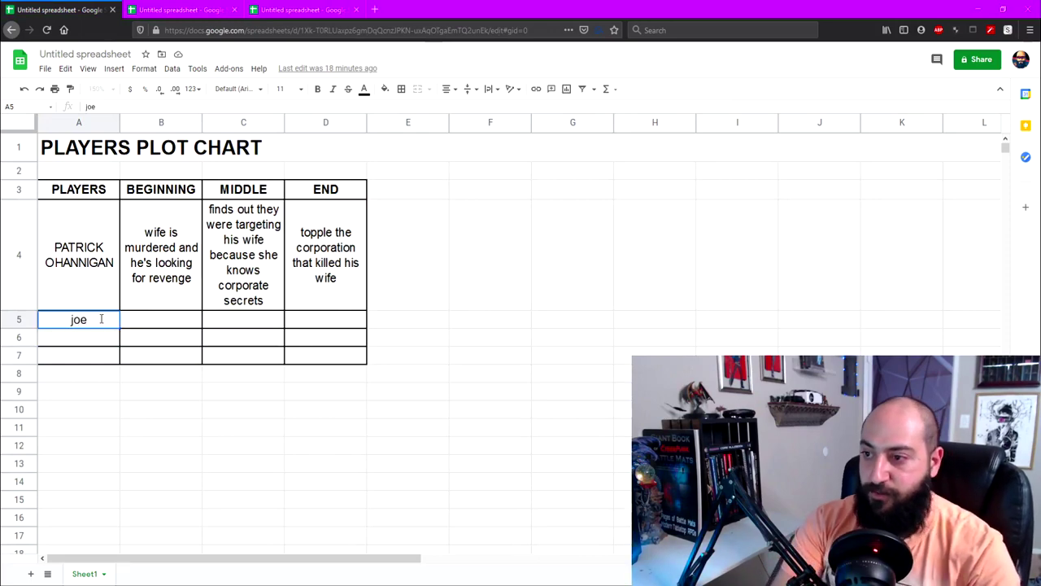
pyautogui.press('Tab')
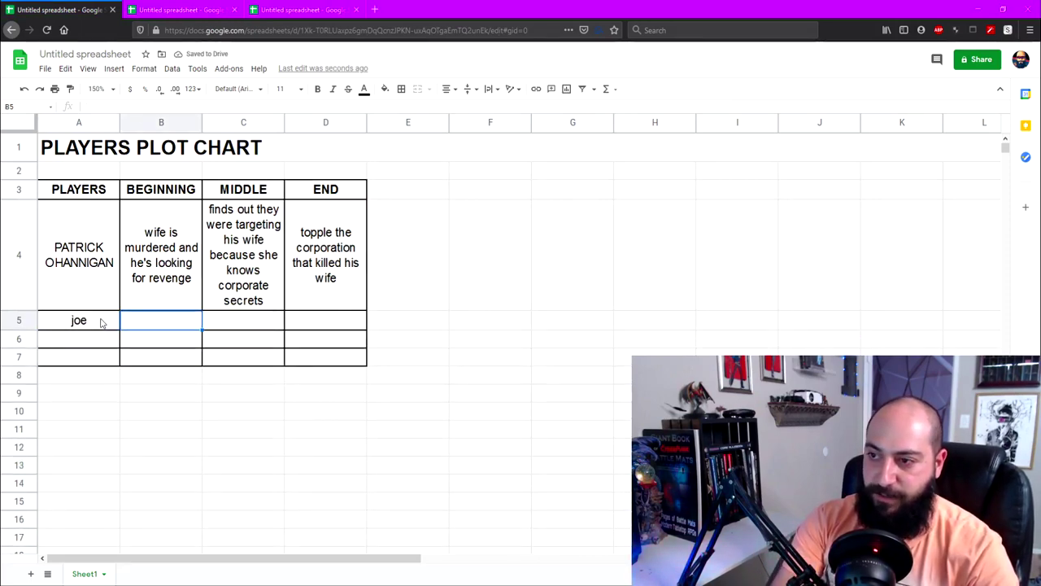
pyautogui.write("he's lo")
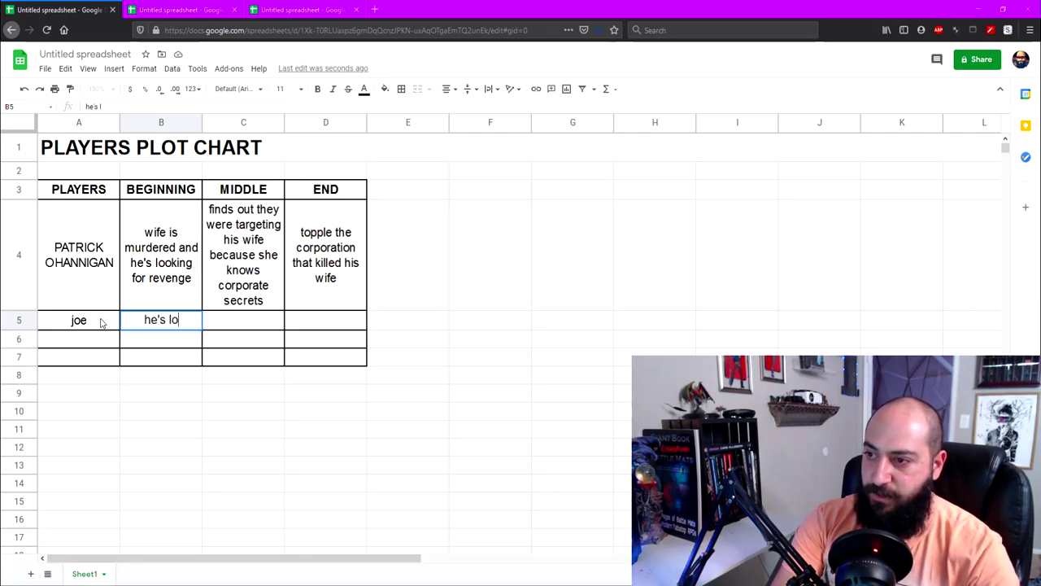
pyautogui.write('oking for a hitman')
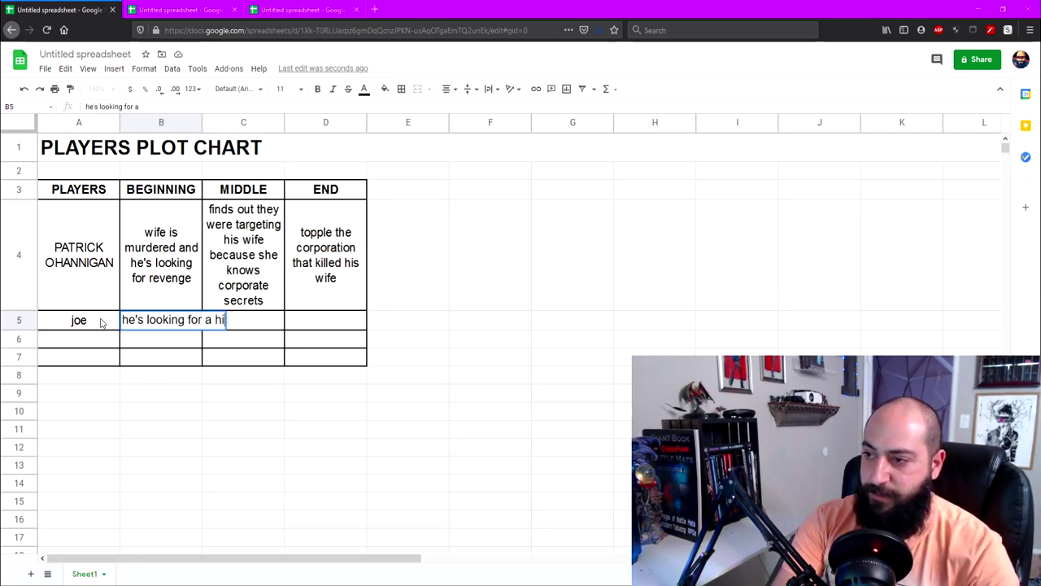
pyautogui.press('Return')
pyautogui.click(171, 319)
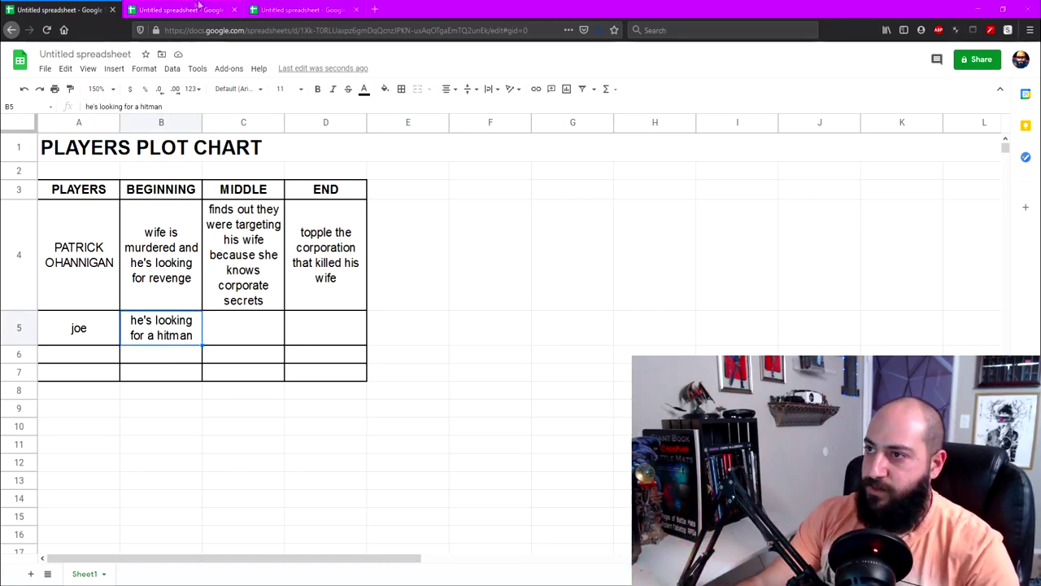
# - Append to the combined Act 1 Beginning that npcs introduce him to the second character, a solo looking for a hitman sharing his wife's killer's name
pyautogui.click(194, 8)
pyautogui.click(276, 8)
pyautogui.doubleClick(218, 321)
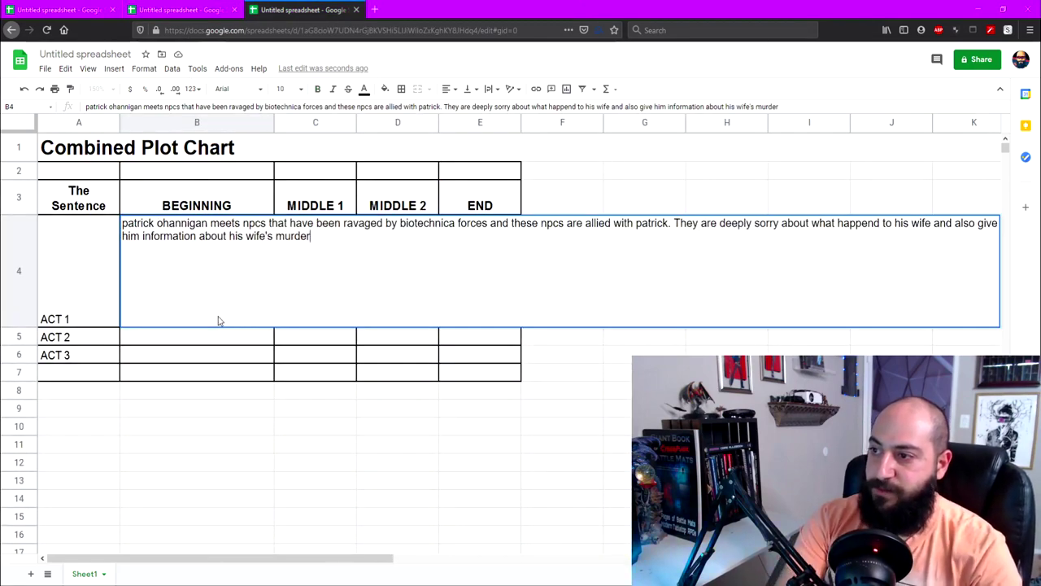
pyautogui.write('they introduce him')
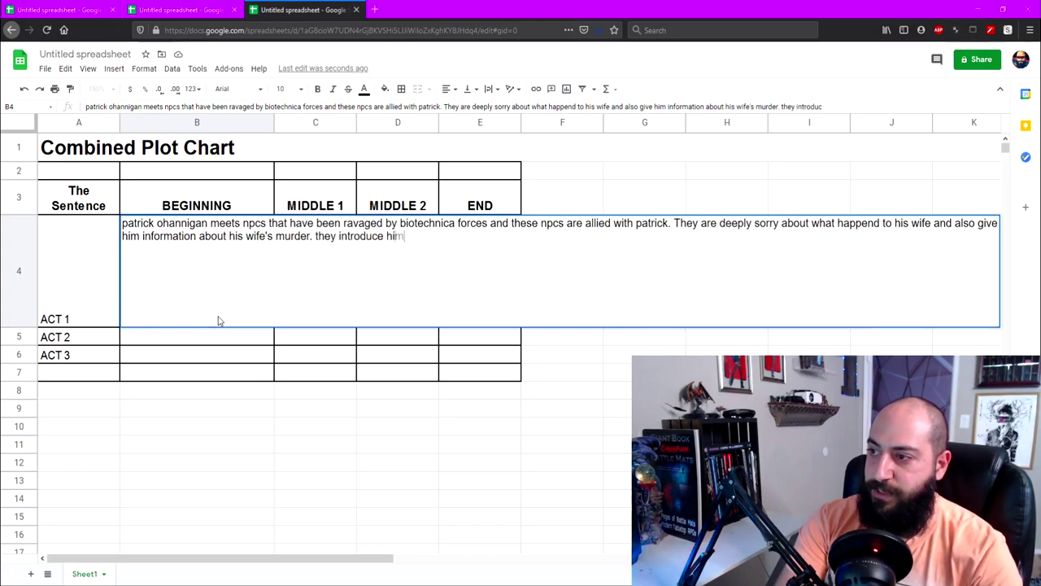
pyautogui.write(" to Joe who is a solo that's looking for a hitman that goes by the same name as the one that kk")
pyautogui.write('lled patricks wife')
pyautogui.press('Tab')
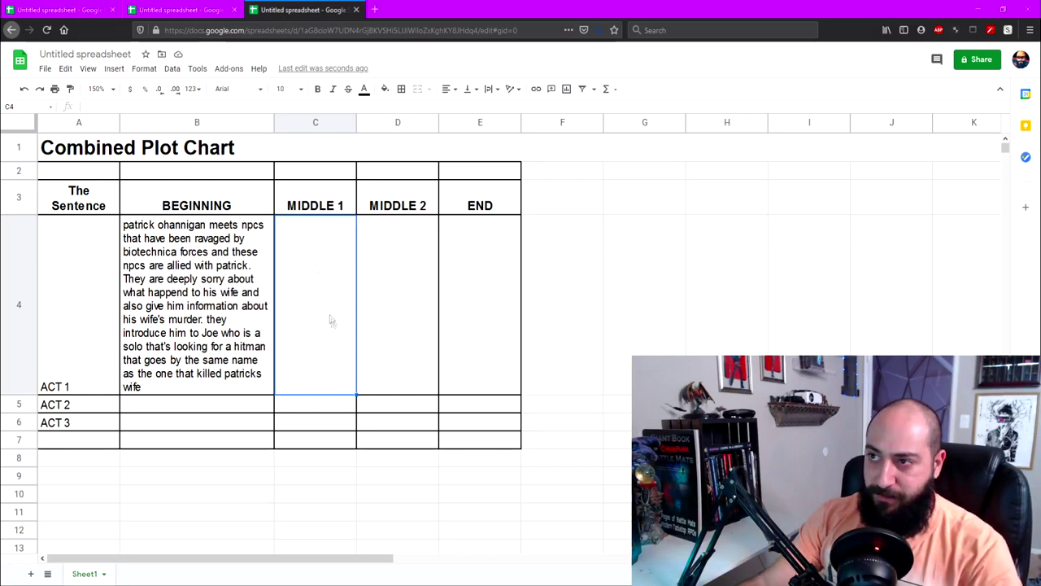
# - In the Players Plot Chart, set the second character's Middle to "hitman is actually his biological twin"
pyautogui.click(40, 5)
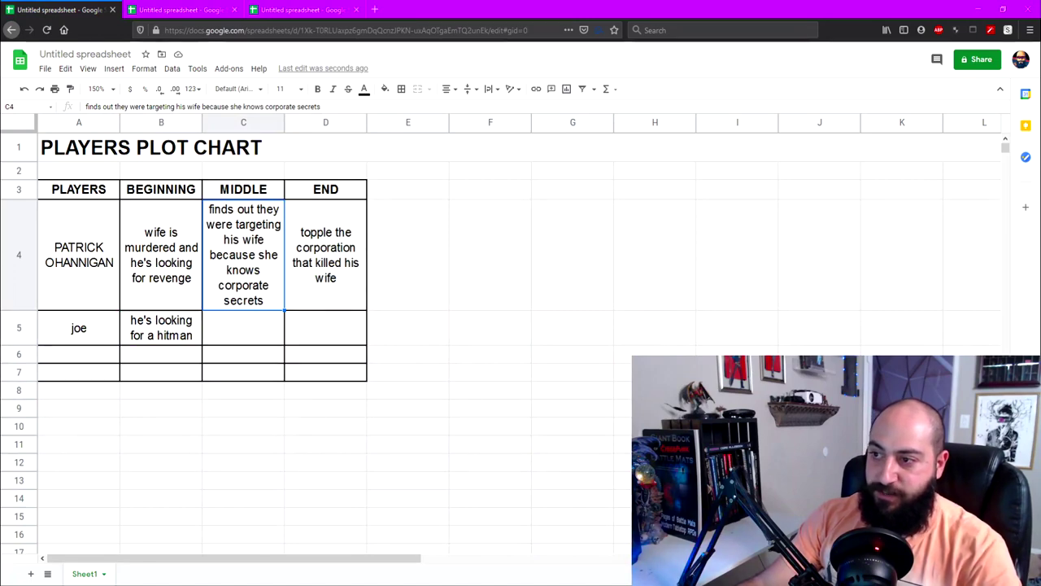
pyautogui.click(264, 331)
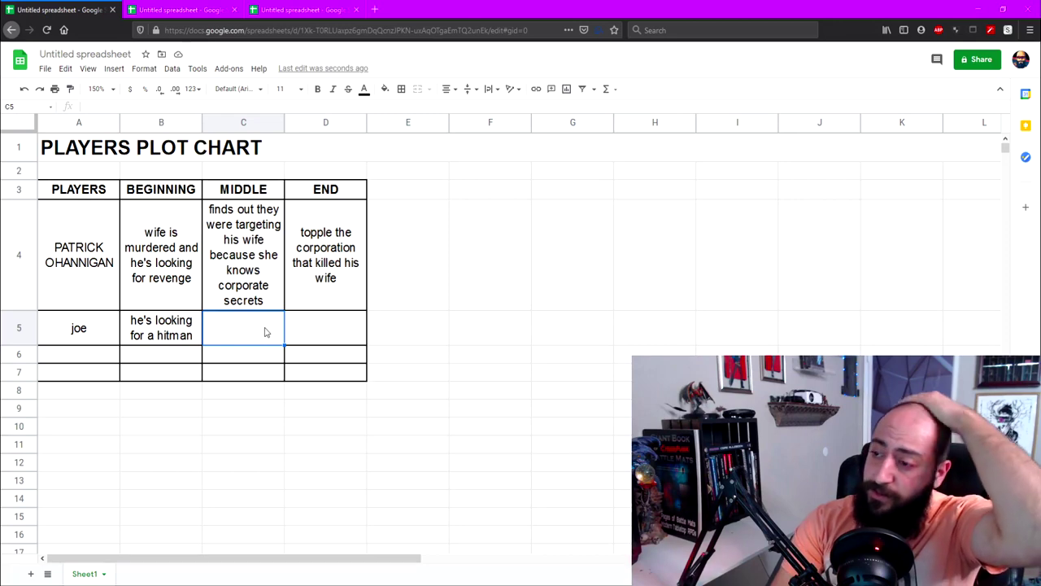
pyautogui.write('hitman is actually his ')
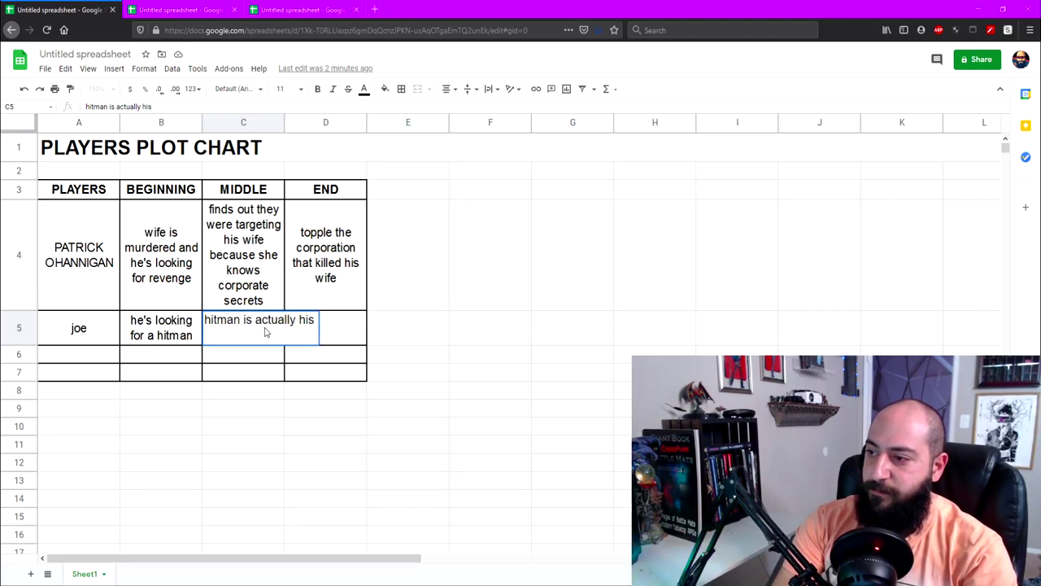
pyautogui.write('biological tw')
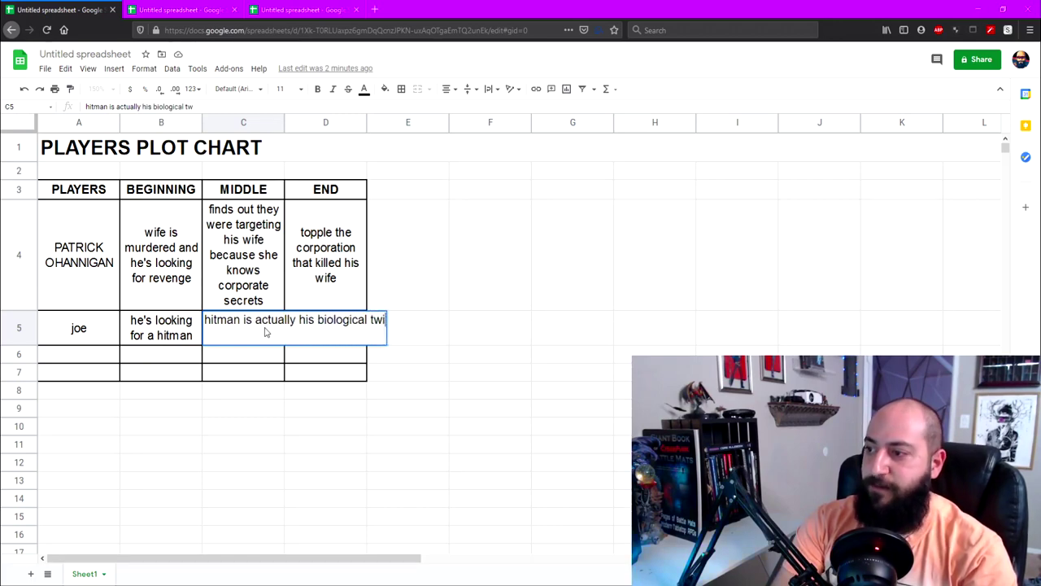
pyautogui.write('in')
pyautogui.press('Tab')
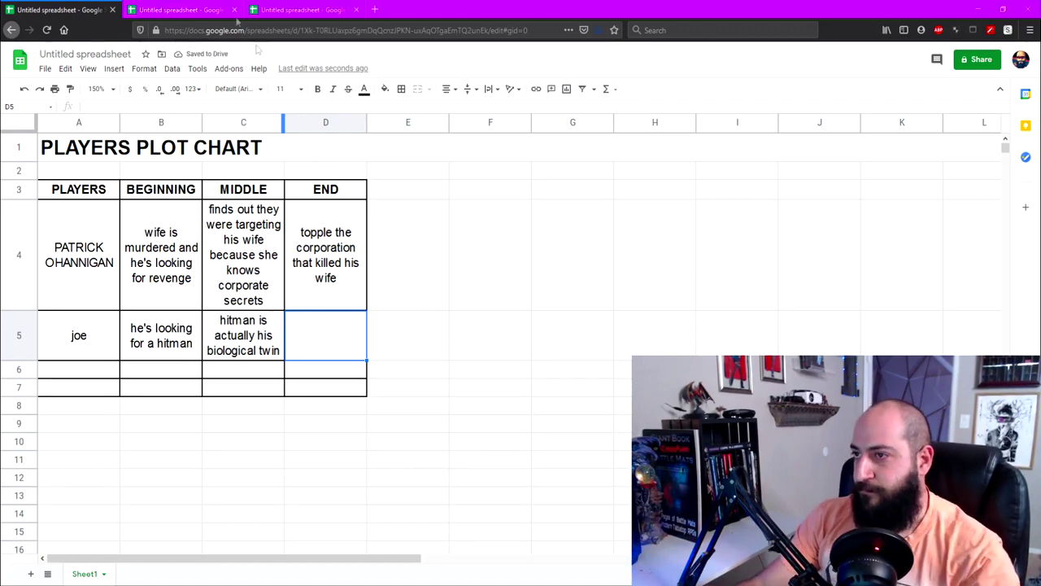
# - After checking the campaign chart's Act 1 Middle, start the combined Act 1 Middle 1 with both characters' names and "find that kidnapped npcs are at biotechnica lab."
pyautogui.click(179, 10)
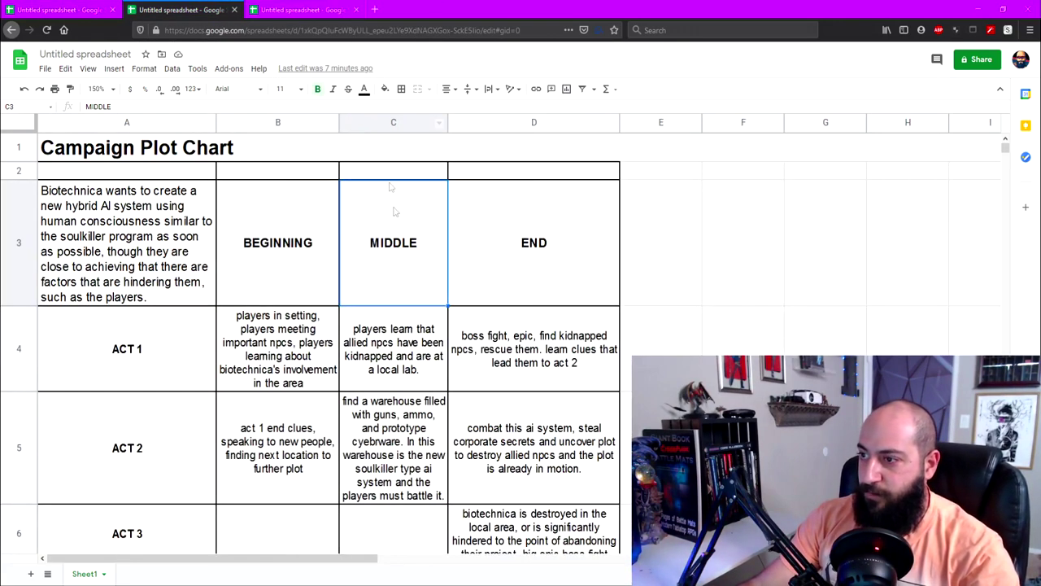
pyautogui.click(409, 347)
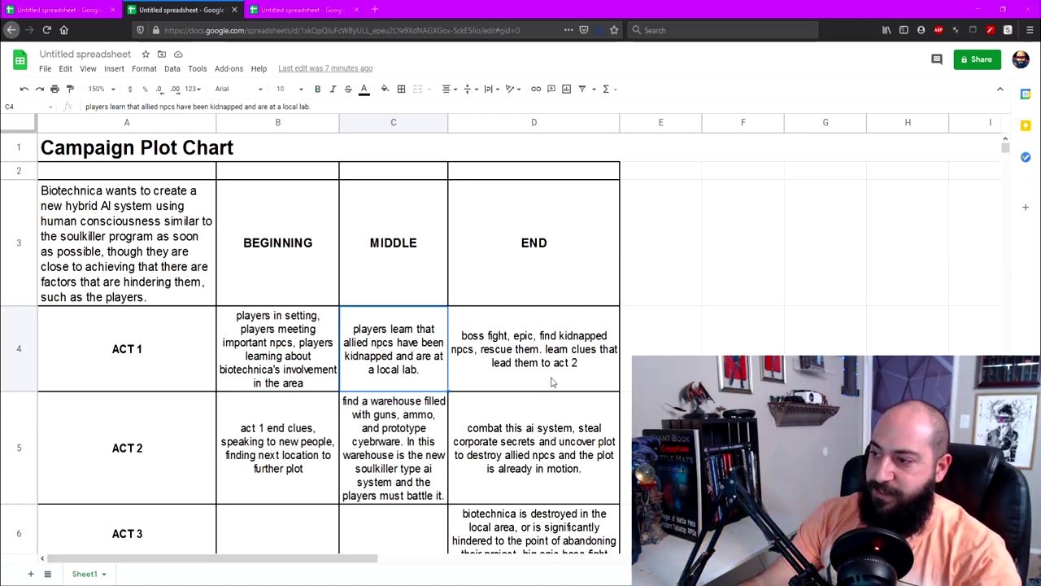
pyautogui.click(309, 9)
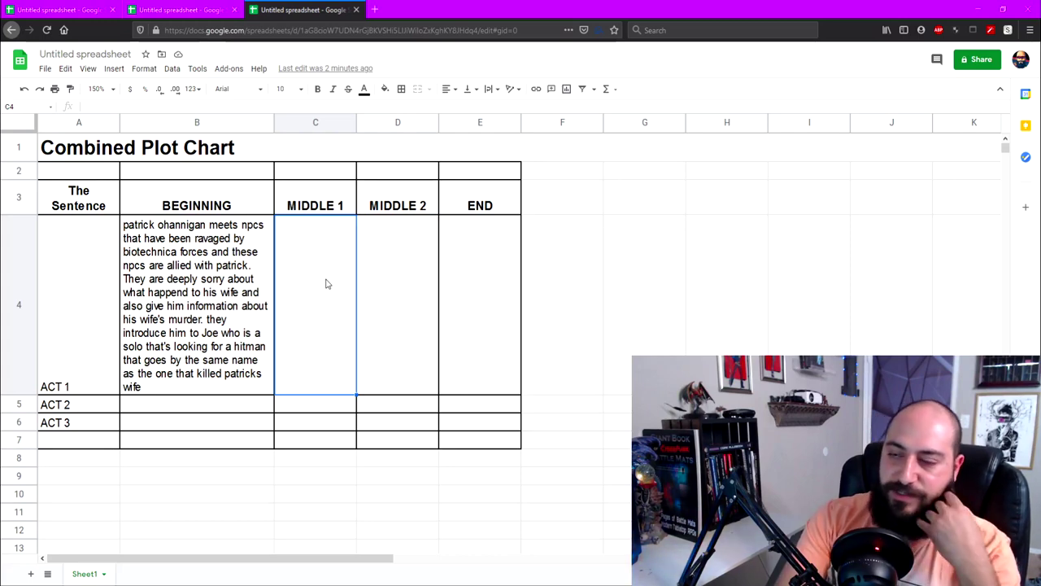
pyautogui.write('p')
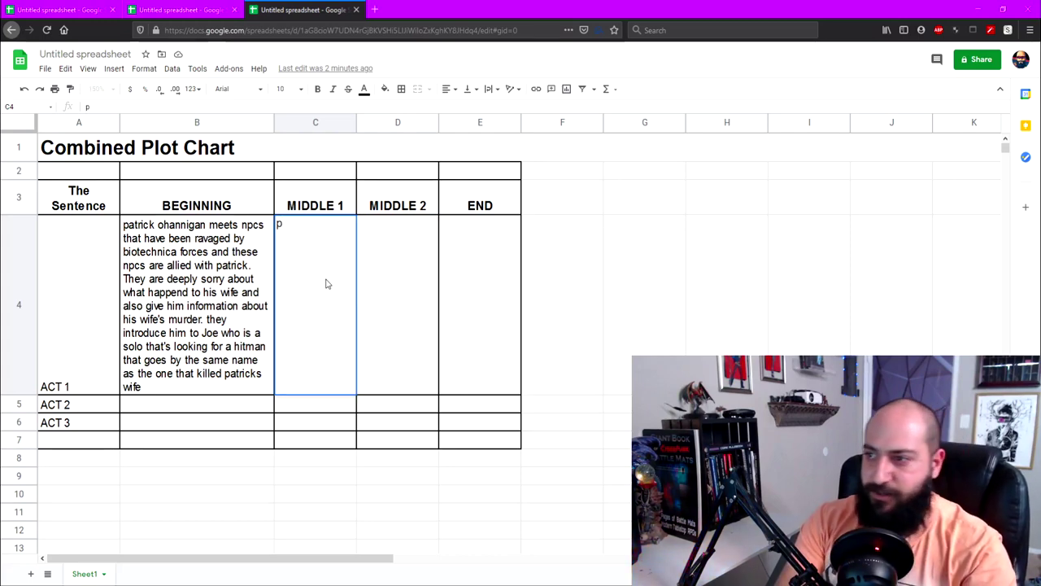
pyautogui.write('atrick and joe fin')
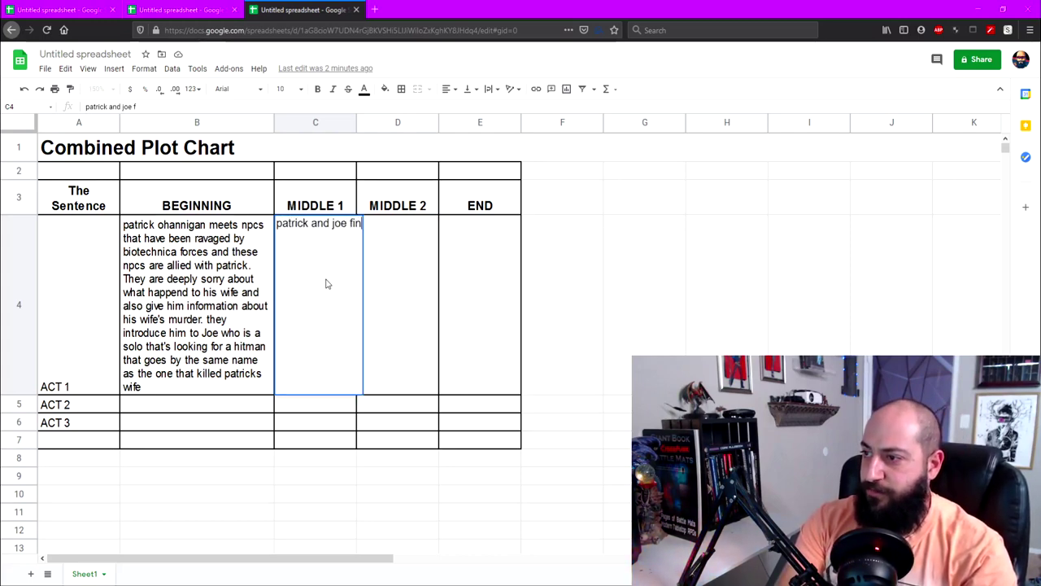
pyautogui.write('d that')
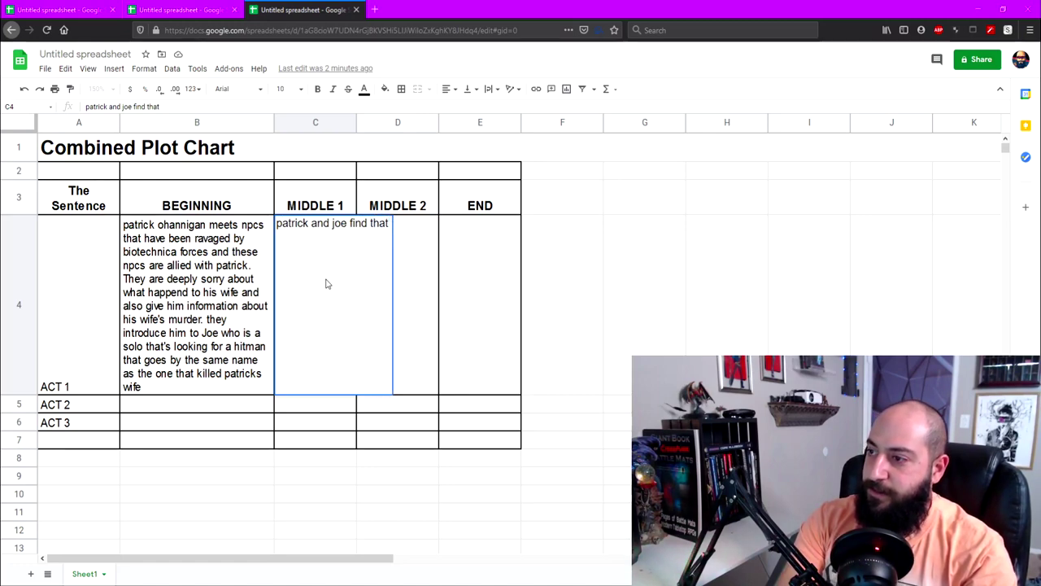
pyautogui.write(' kidnapped npcs')
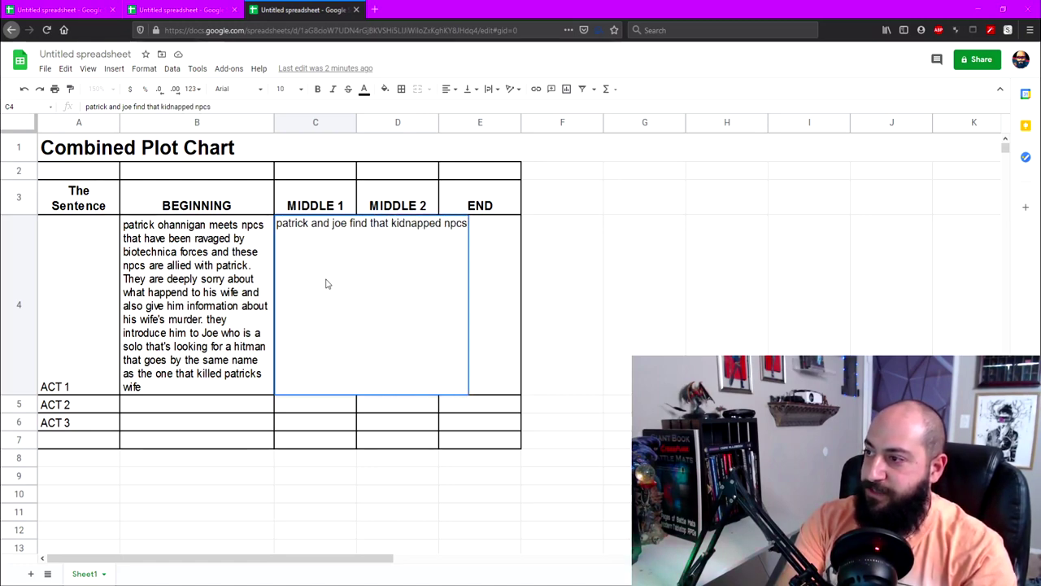
pyautogui.write(' are at bi')
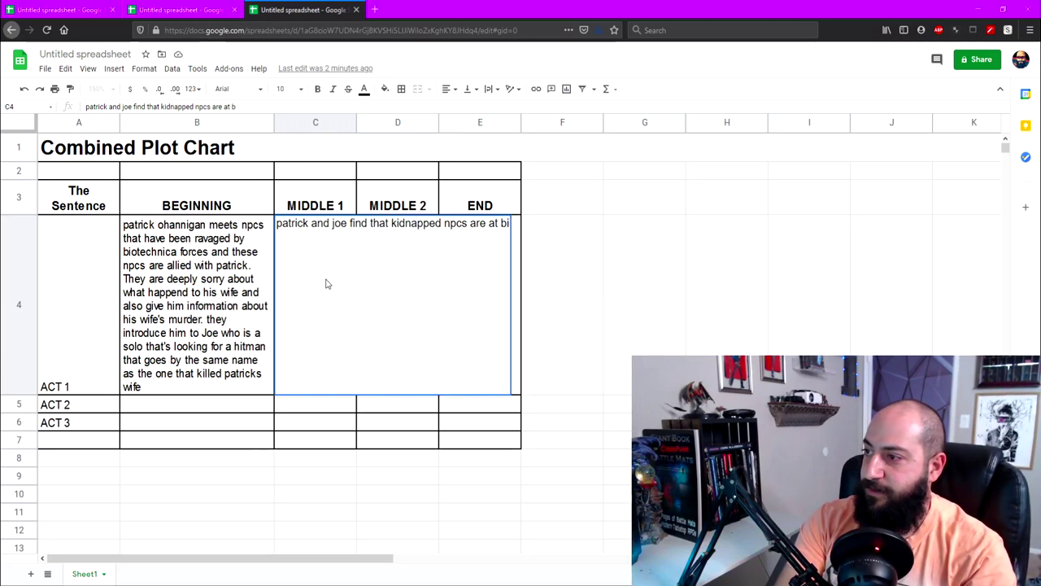
pyautogui.write('otechnica lab. upon')
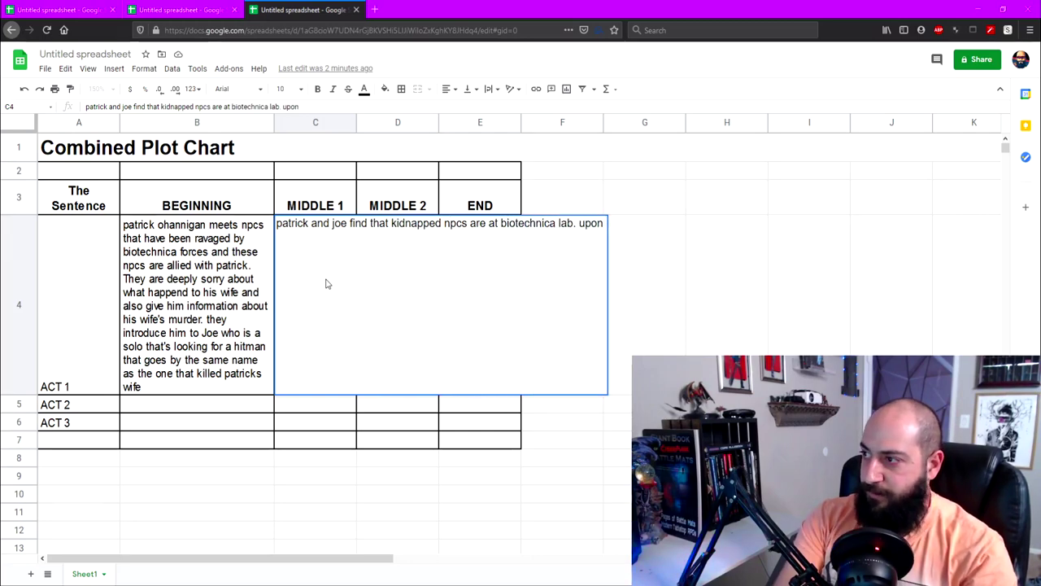
# - Continue Middle 1: upon reaching the lab they find a computer with information about the first character's wife and a man that looks exactly like someone
pyautogui.write(' reaching the lab they')
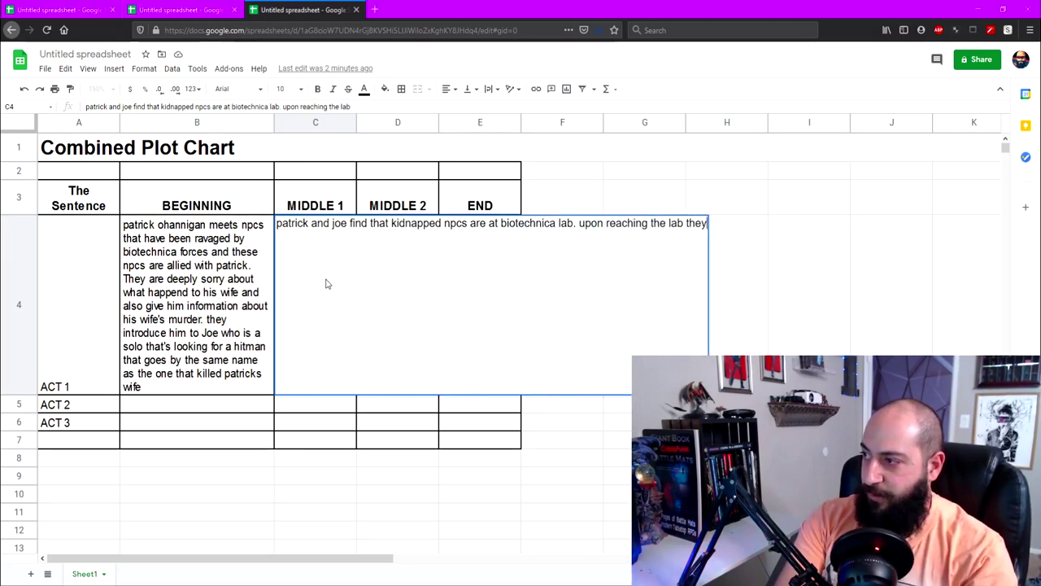
pyautogui.write(' find acomputer that')
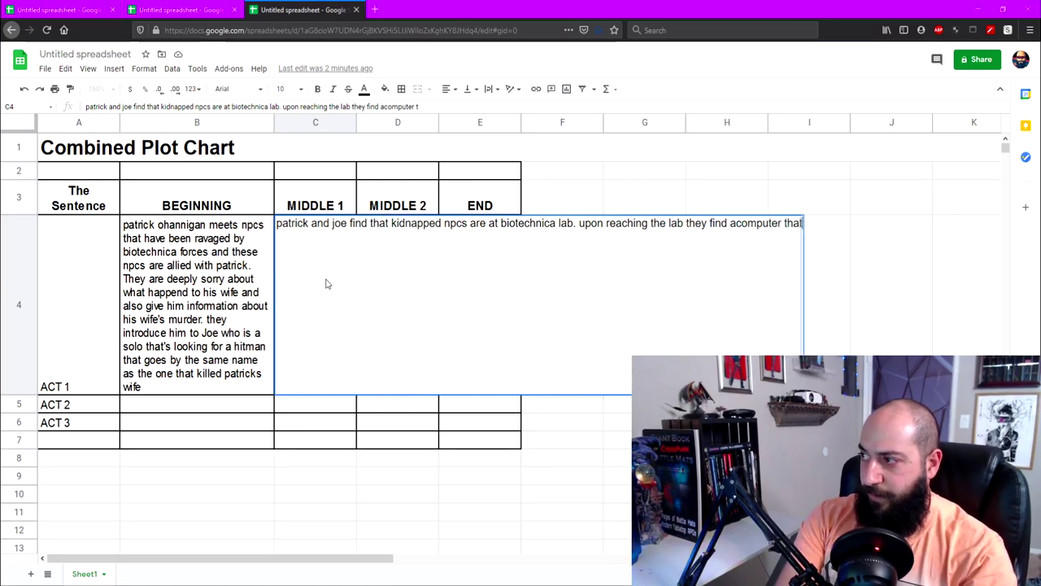
pyautogui.write(' has information about ')
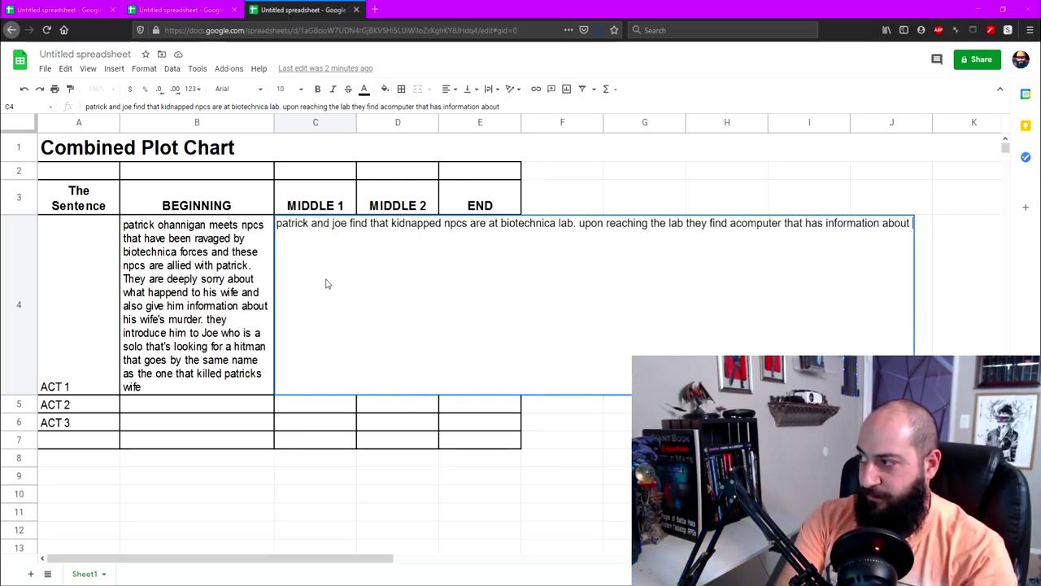
pyautogui.write('patricks wife, a')
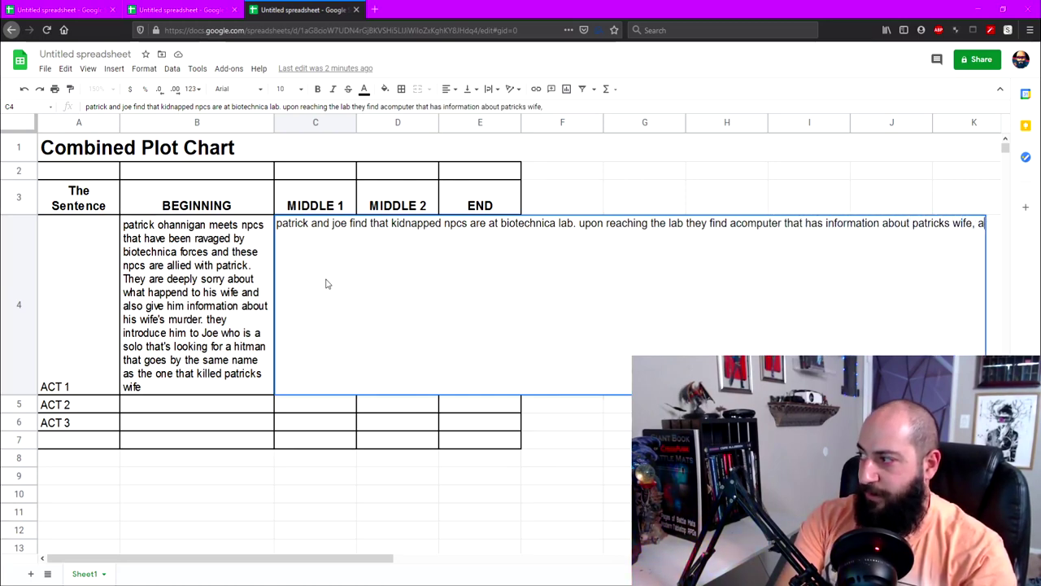
pyautogui.write('nd a man th')
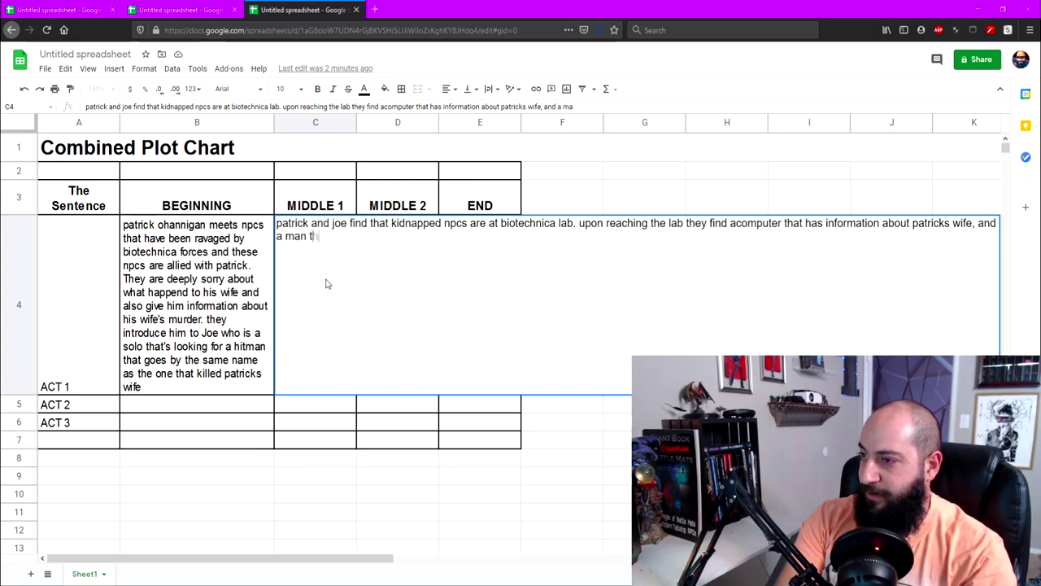
pyautogui.write('at looks exactly ')
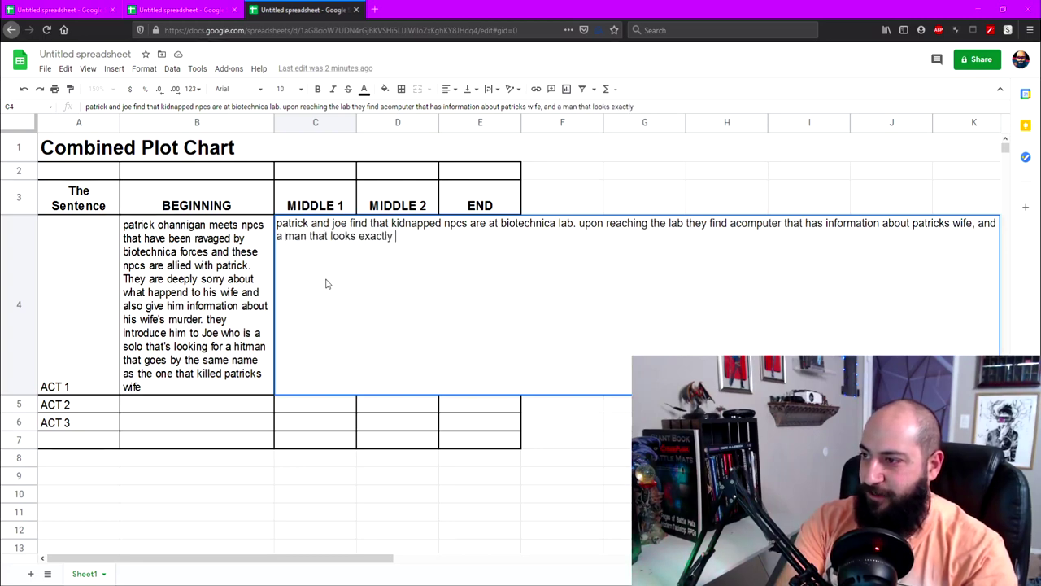
# - Finish Middle 1: the lookalike resembles the second character, dna comparison shows he and the hitman are biological twins, and "Kidnapped npcs are also here, dead or alive?"
pyautogui.write('like joe. with dna ')
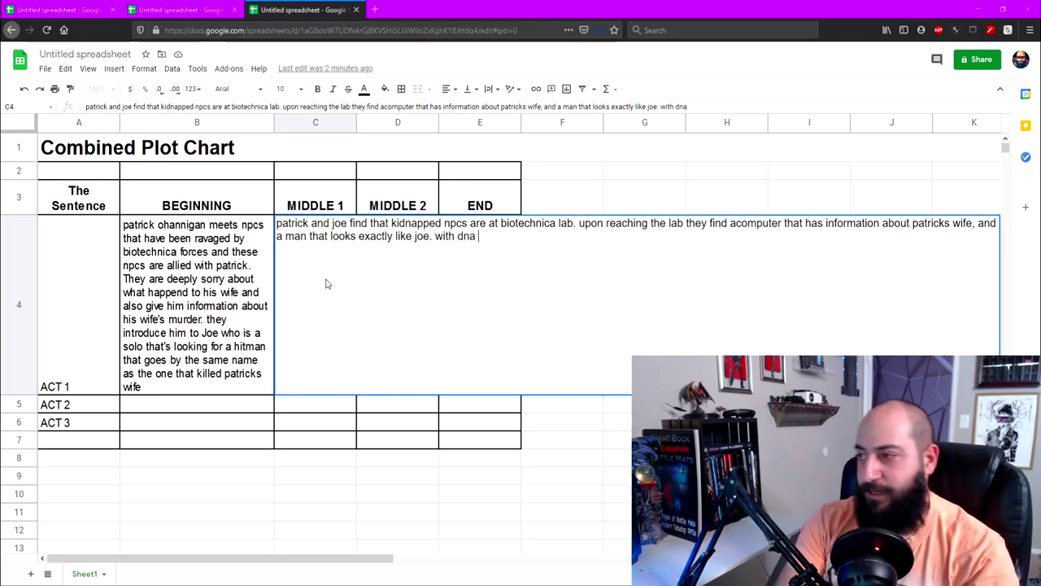
pyautogui.write('comparison from joe and the hitman we find that they a')
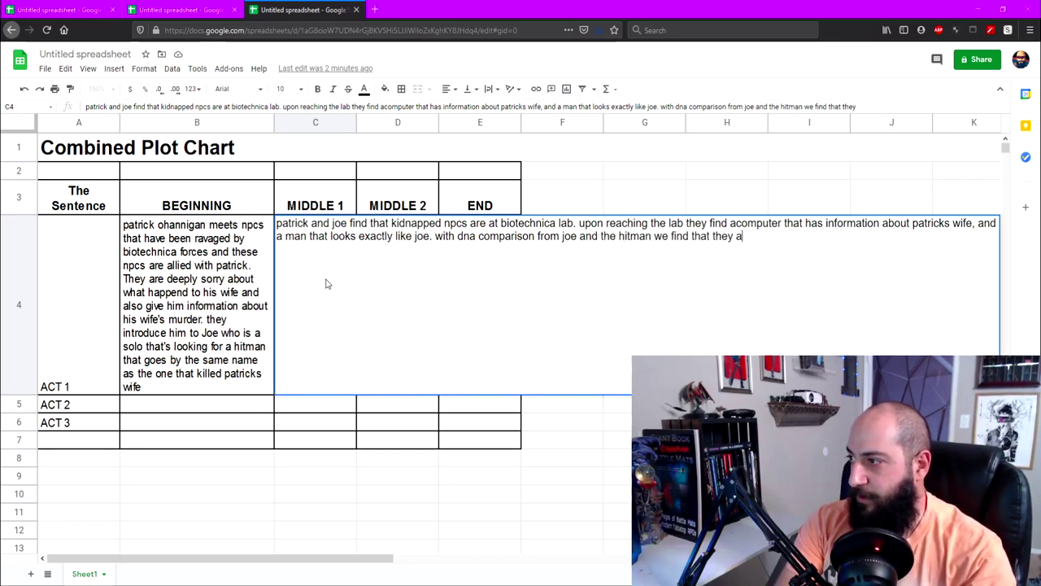
pyautogui.write('re biological twins. Kidnapped')
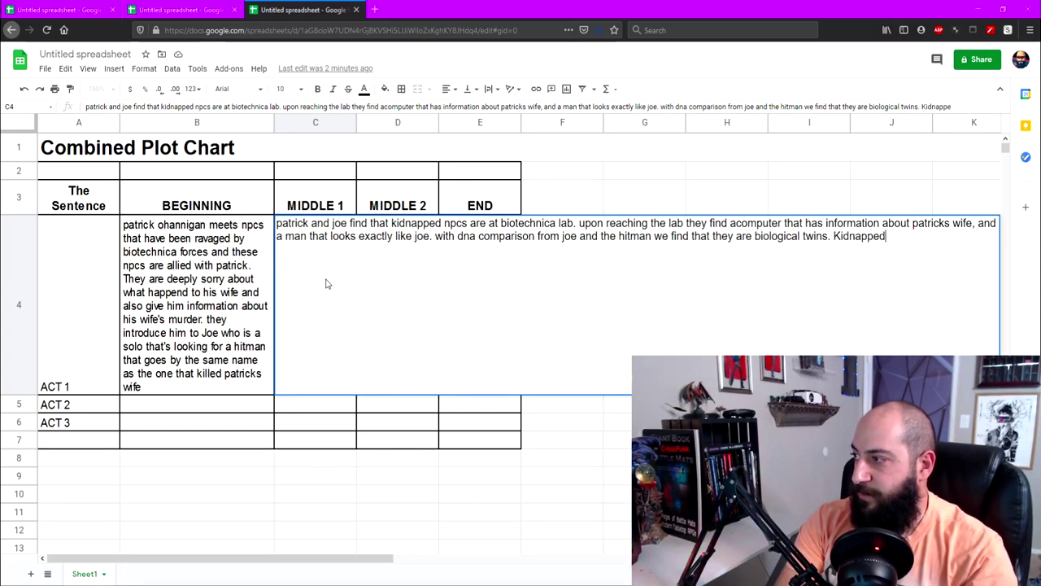
pyautogui.write(' npcs are also here')
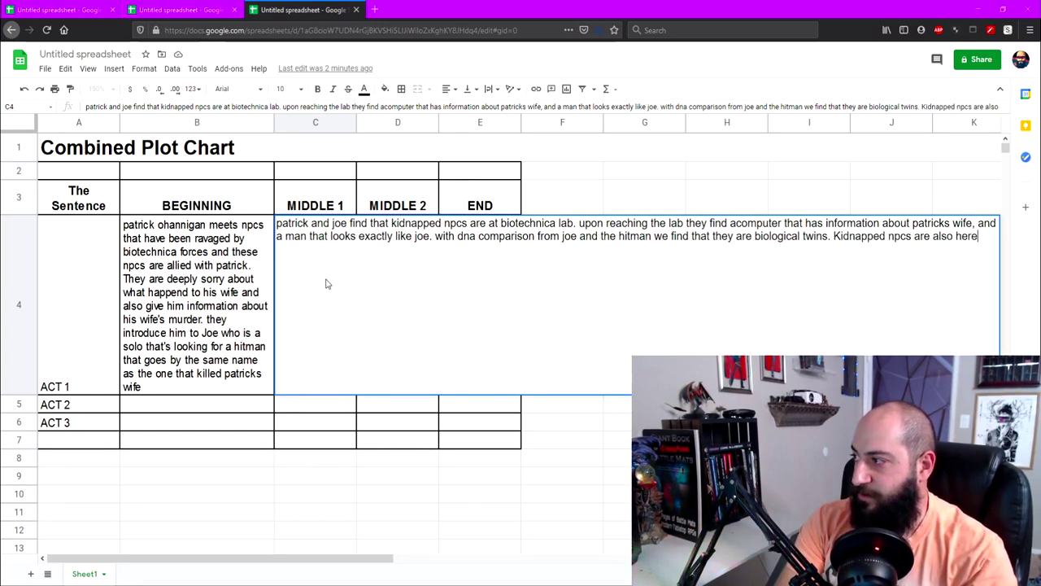
pyautogui.write(', dead or alive?')
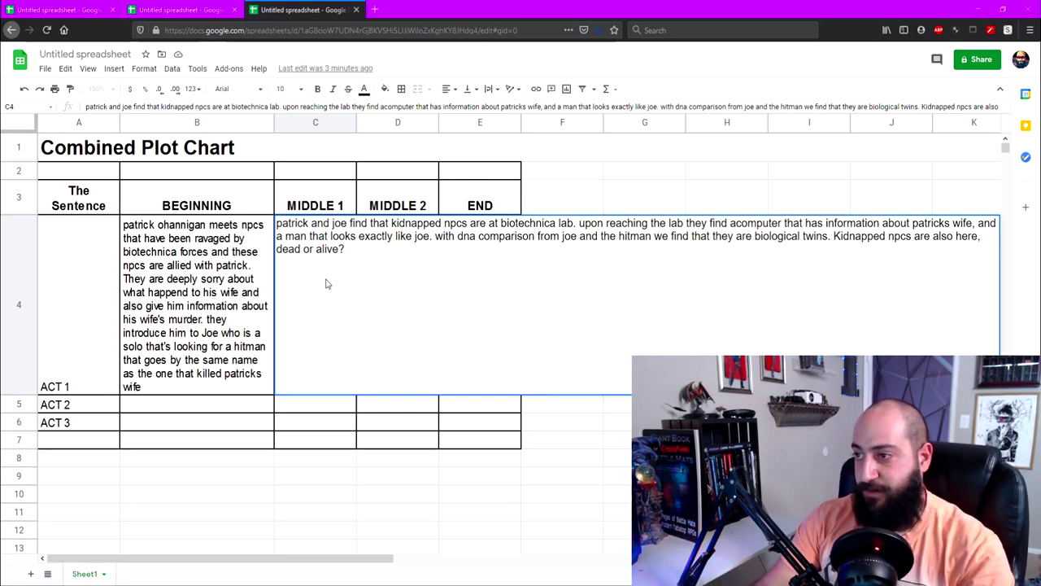
pyautogui.press('Tab')
# - Widen the Middle 1 column of the combined chart so its long text wraps over fewer lines
pyautogui.moveTo(358, 122); pyautogui.dragTo(392, 122)
pyautogui.click(200, 283)
pyautogui.click(311, 275)
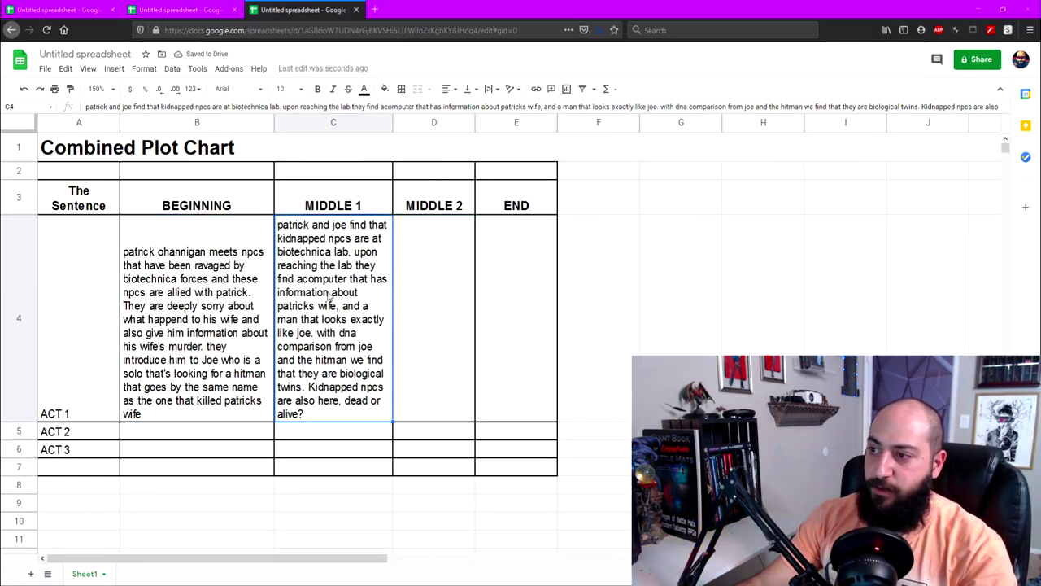
# - Compare the combined chart's Act 1 middle sections with the campaign chart's Act 1 Middle and End
pyautogui.click(428, 291)
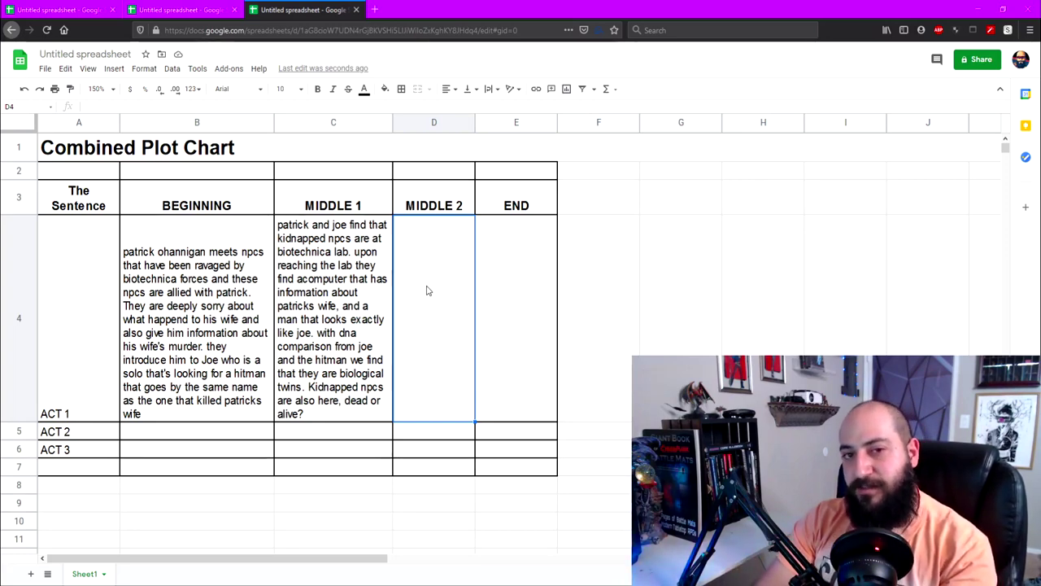
pyautogui.click(205, 8)
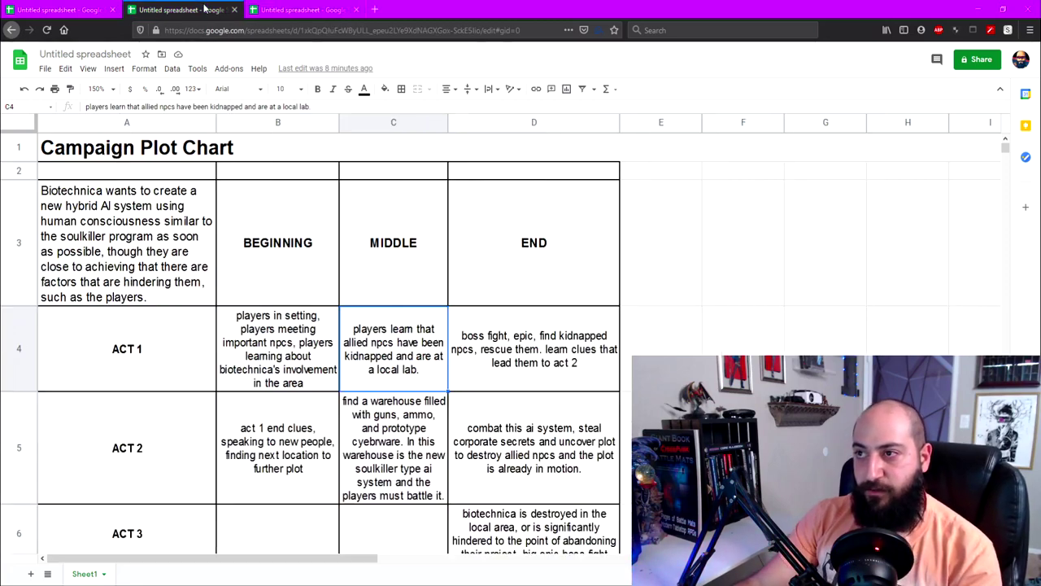
pyautogui.click(488, 350)
pyautogui.press('Left')
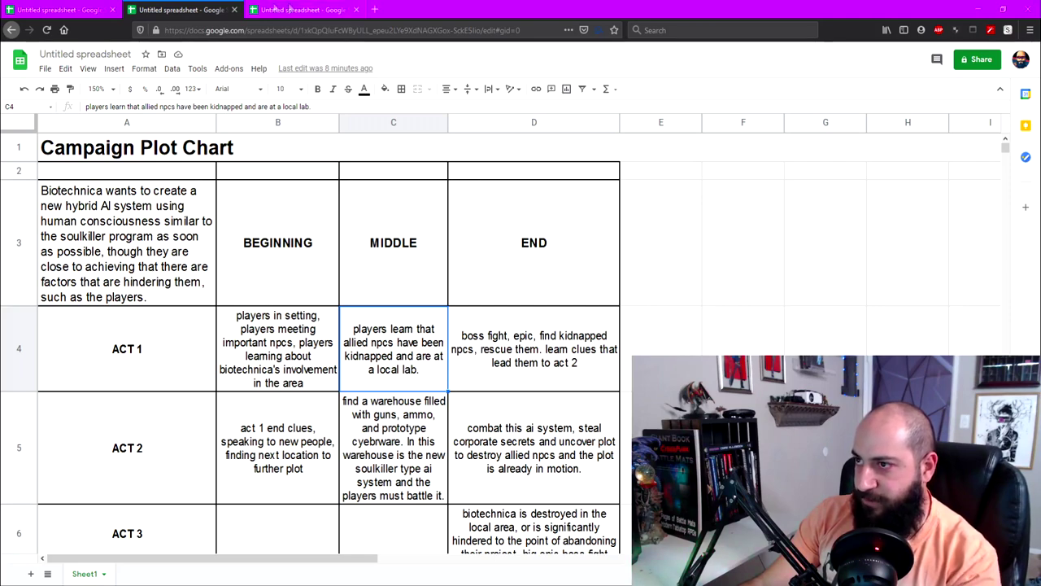
pyautogui.hotkey('ctrl', 'Tab')
pyautogui.click(340, 252)
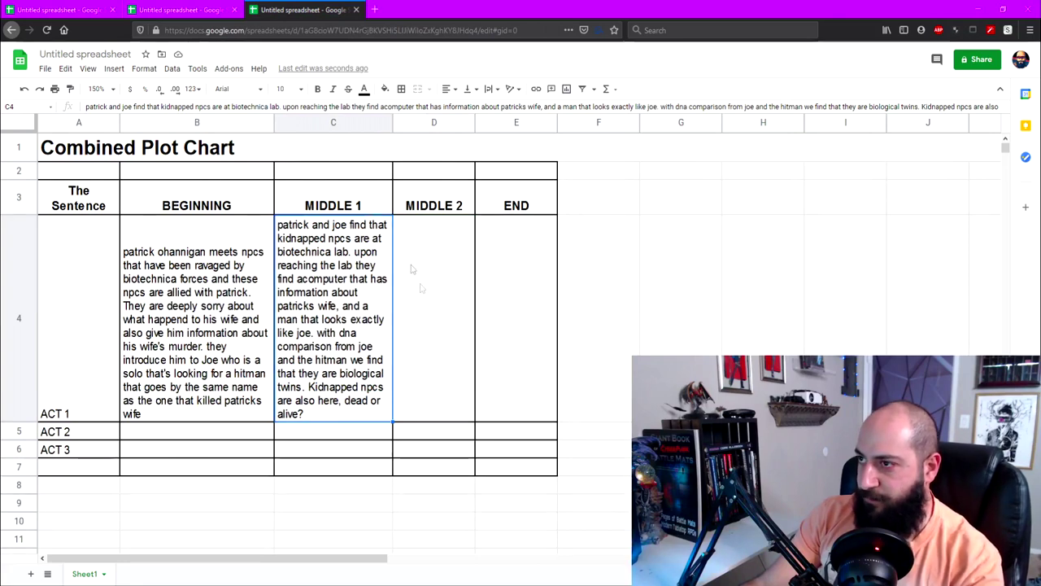
pyautogui.click(207, 11)
pyautogui.click(504, 342)
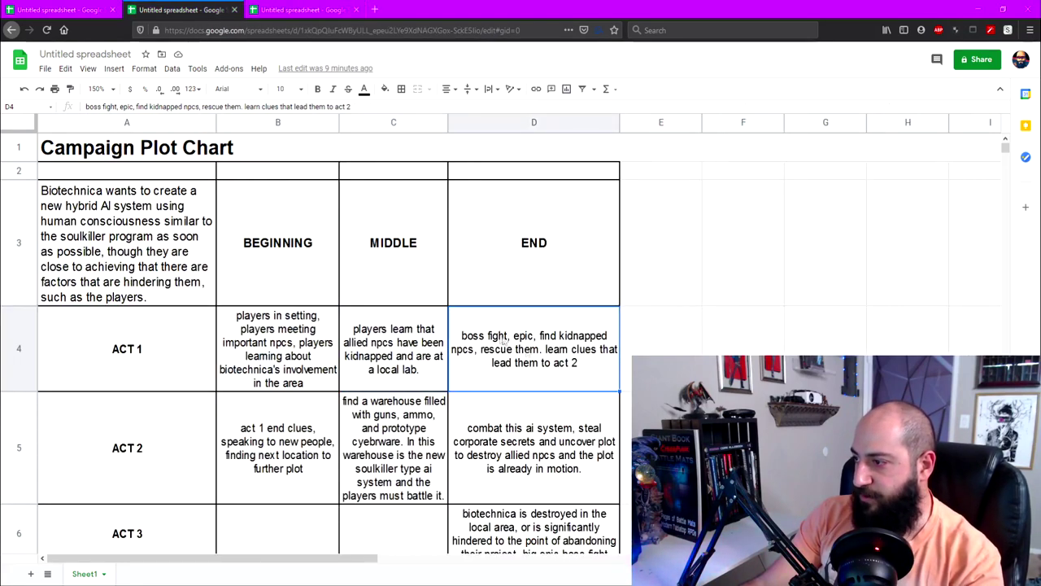
# - Append "players reach local lab" to Act 1's Middle in the Campaign Plot Chart
pyautogui.doubleClick(555, 368)
pyautogui.click(415, 356)
pyautogui.doubleClick(414, 379)
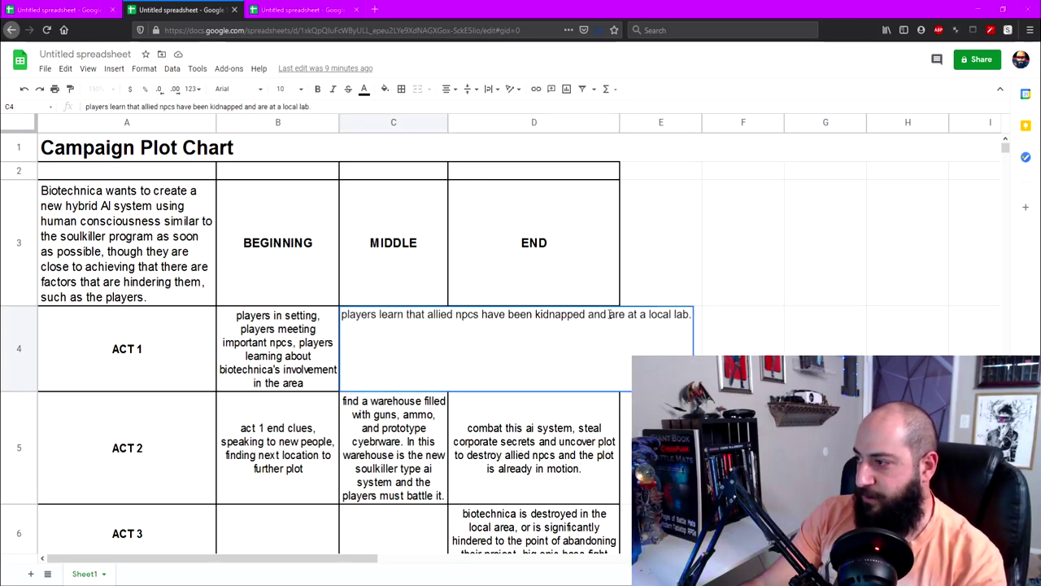
pyautogui.write('play')
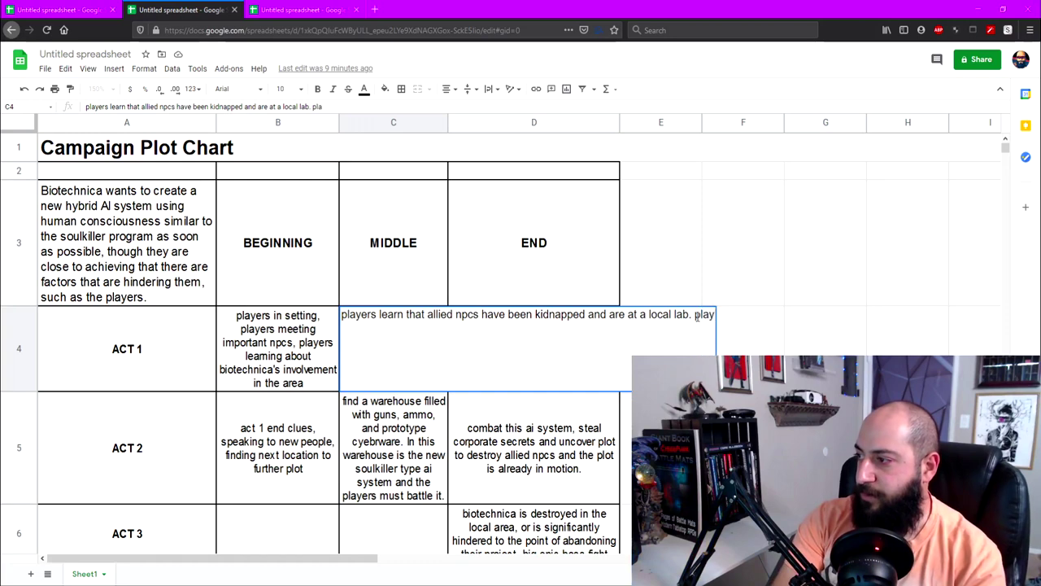
pyautogui.write('ers reach local lab')
pyautogui.press('Tab')
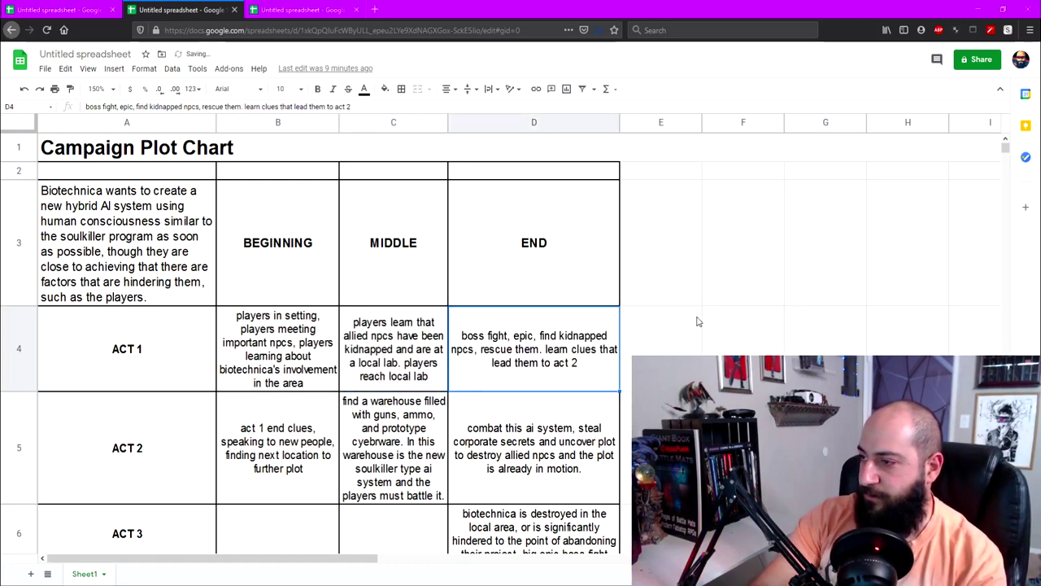
# - Insert "other" before "kidnapped npcs" in Act 1's End in the Campaign Plot Chart
pyautogui.doubleClick(572, 336)
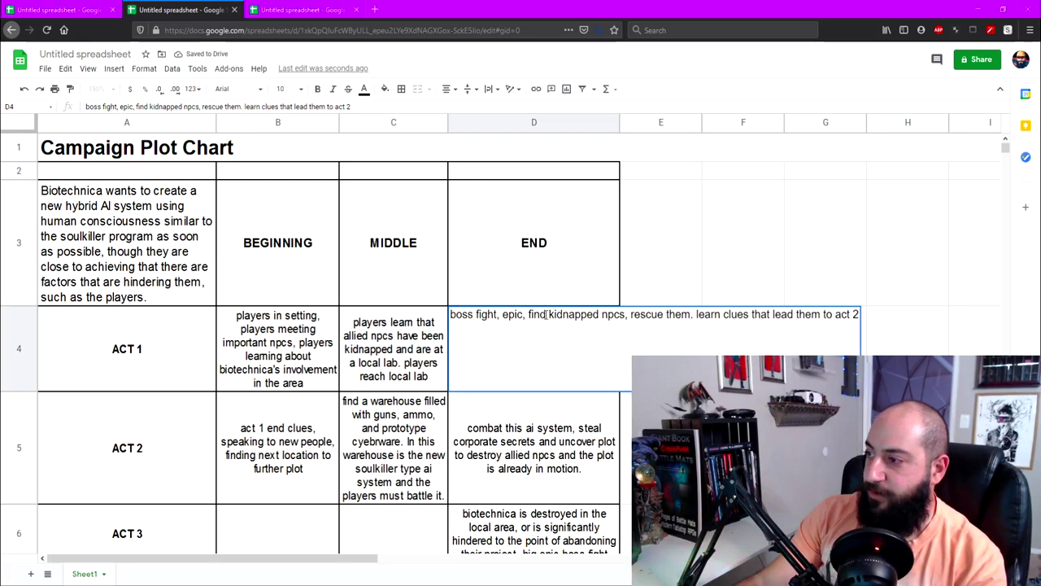
pyautogui.click(546, 314)
pyautogui.write('other')
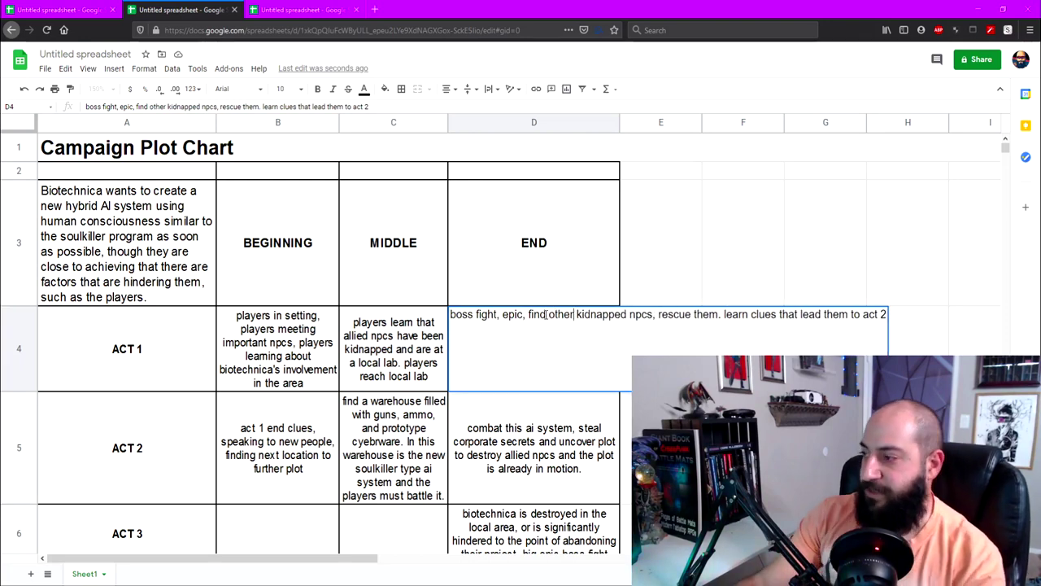
pyautogui.press('Tab')
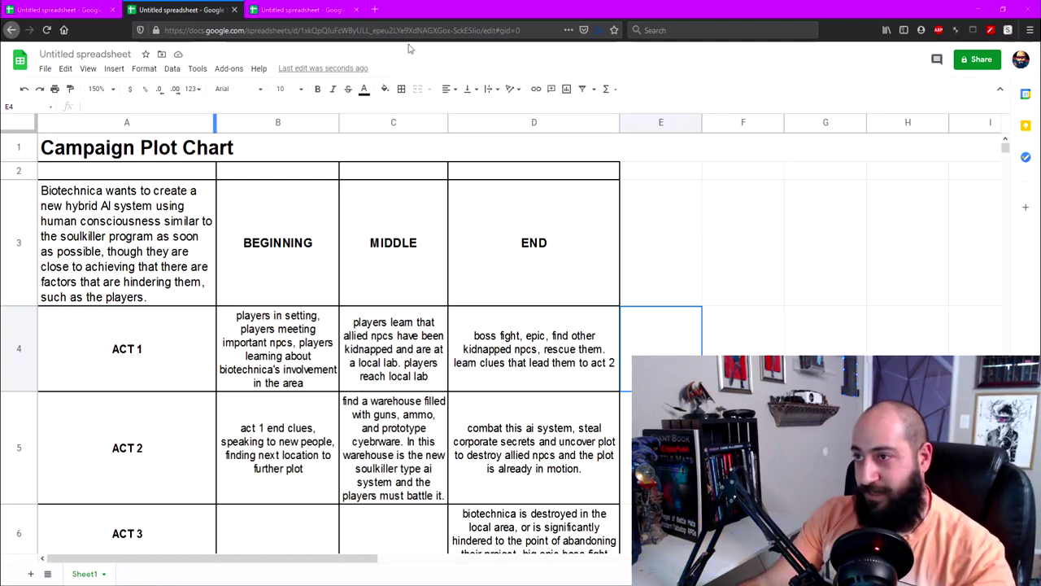
# - Start Act 1's Middle 2 in the combined chart: find the hitman, the second character's biological twin, who has a change of heart when seeing him
pyautogui.click(316, 11)
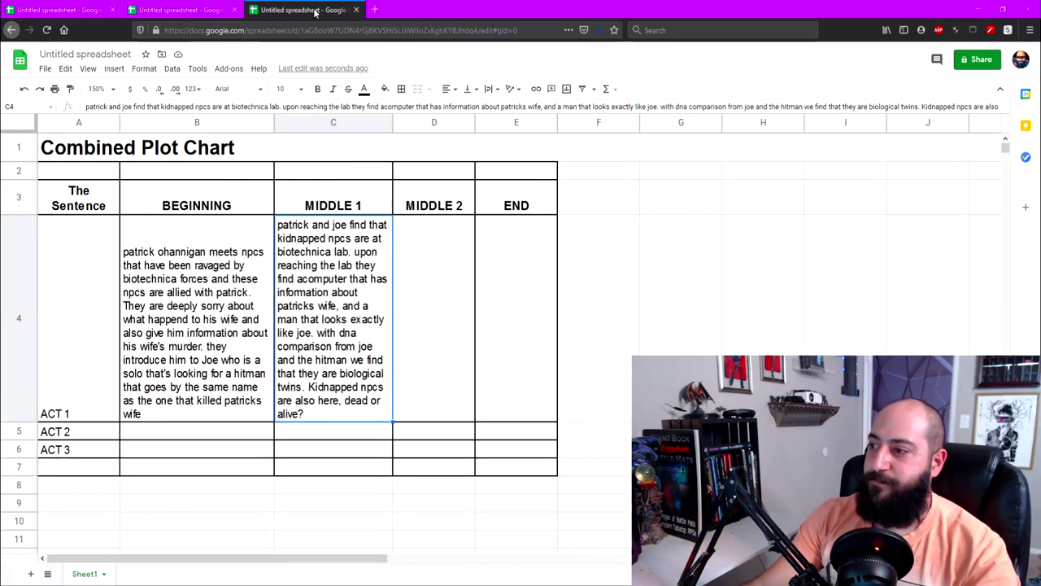
pyautogui.click(459, 317)
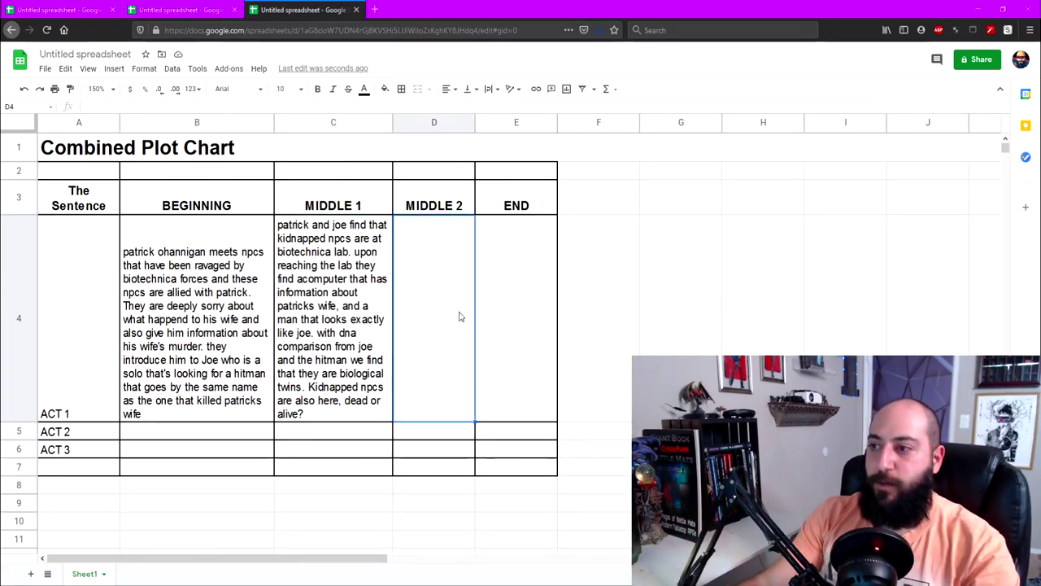
pyautogui.click(65, 10)
pyautogui.click(333, 264)
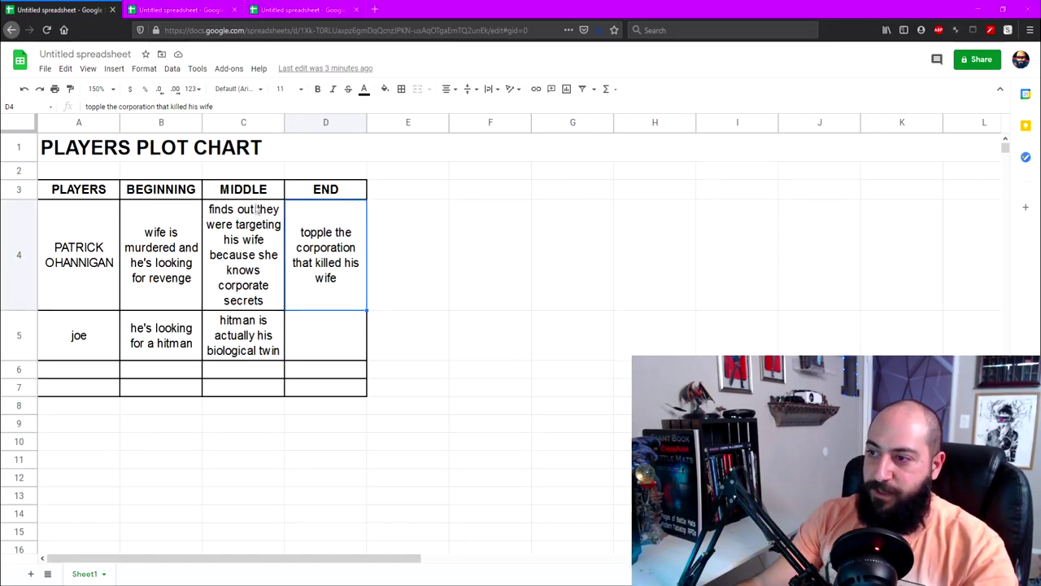
pyautogui.click(240, 341)
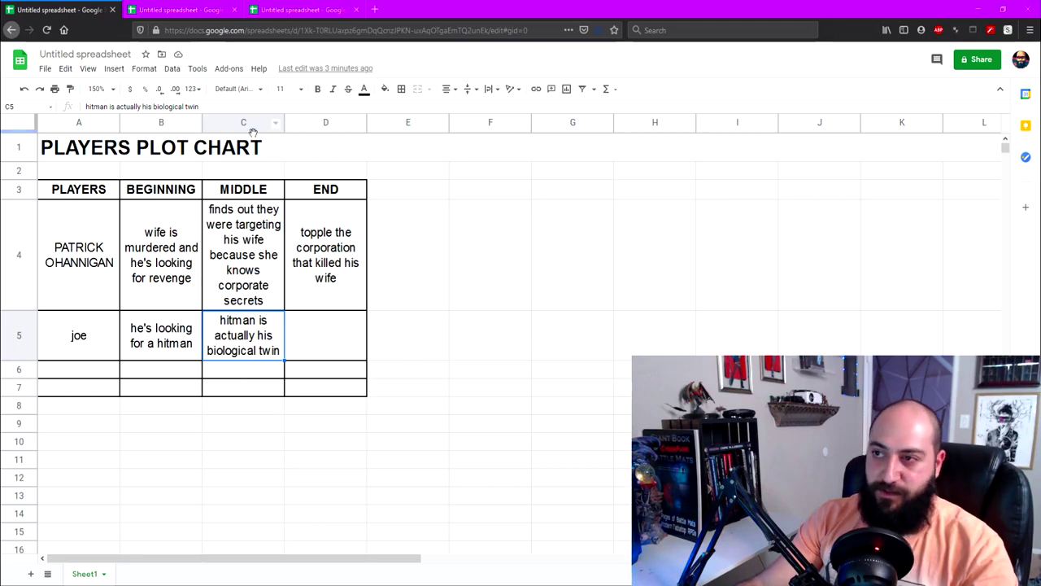
pyautogui.click(292, 10)
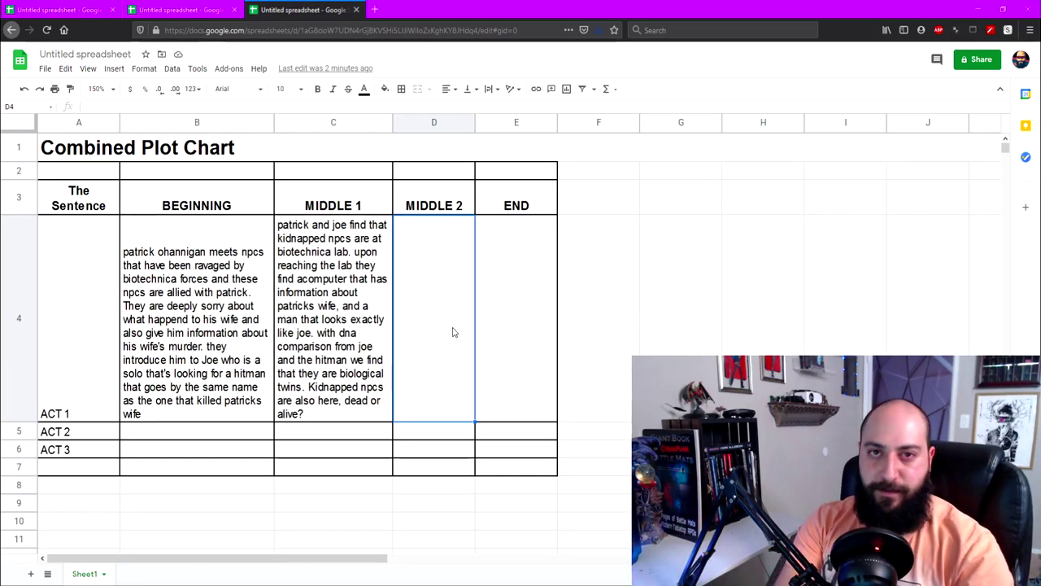
pyautogui.write('find the hitman, ')
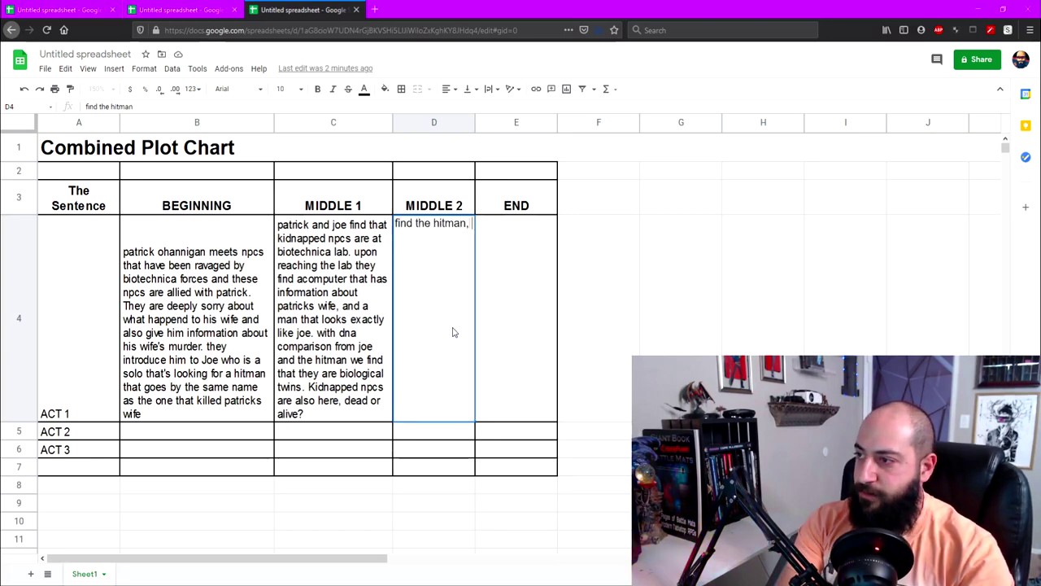
pyautogui.write('joes biological twin.')
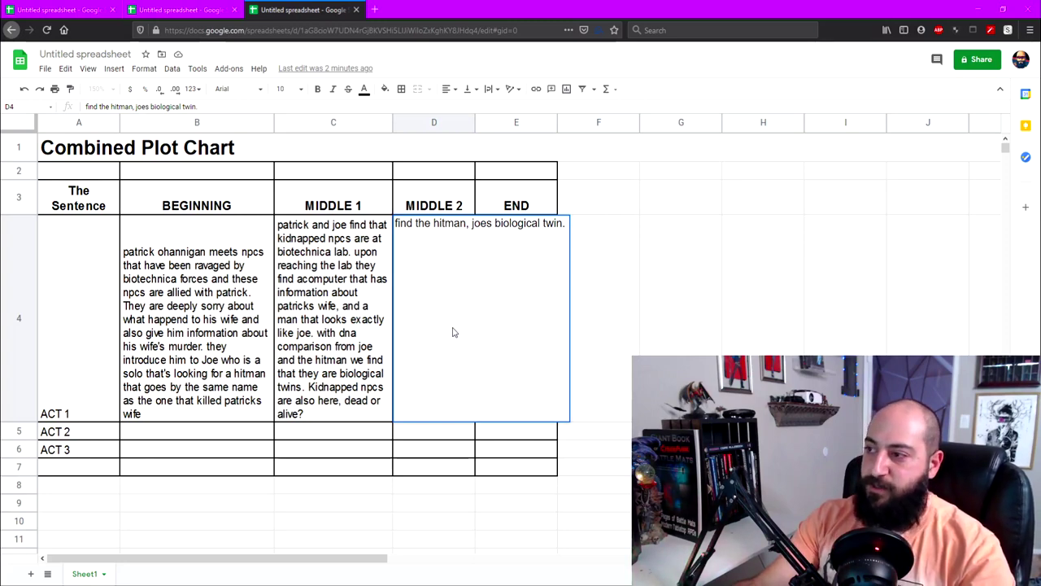
pyautogui.write('twin')
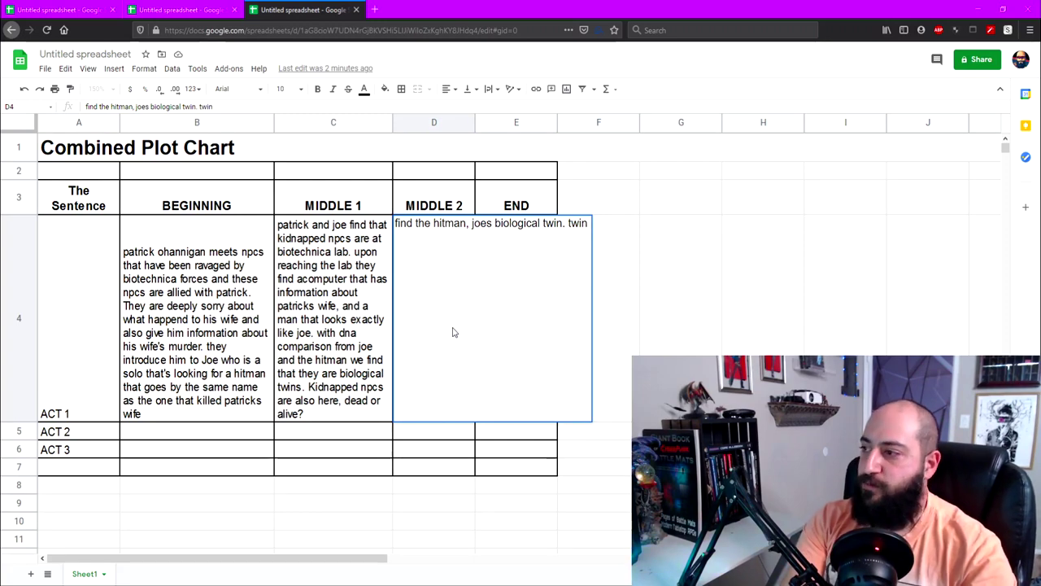
pyautogui.write(' has change of heart')
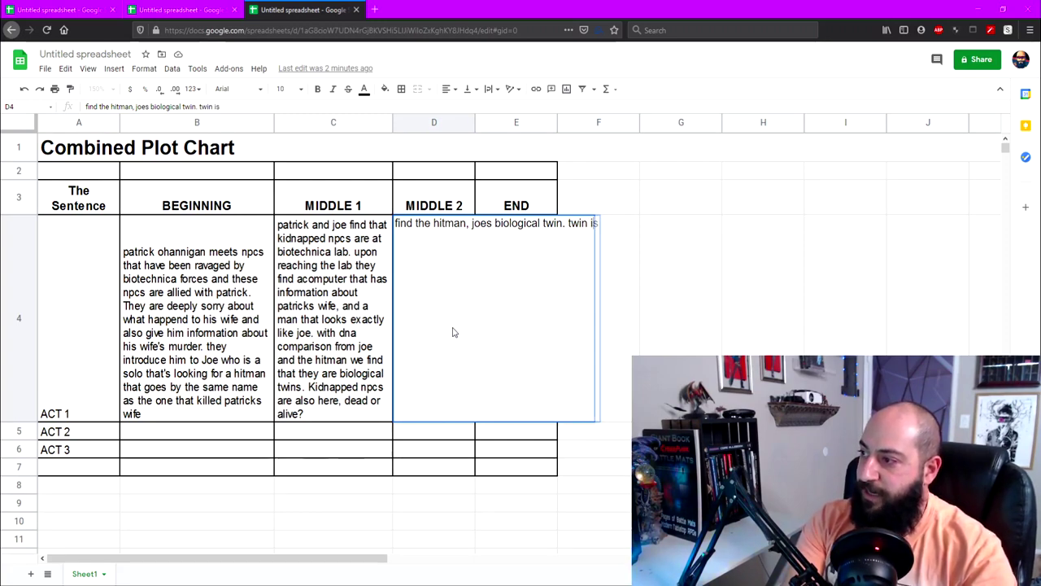
pyautogui.write(' when seein')
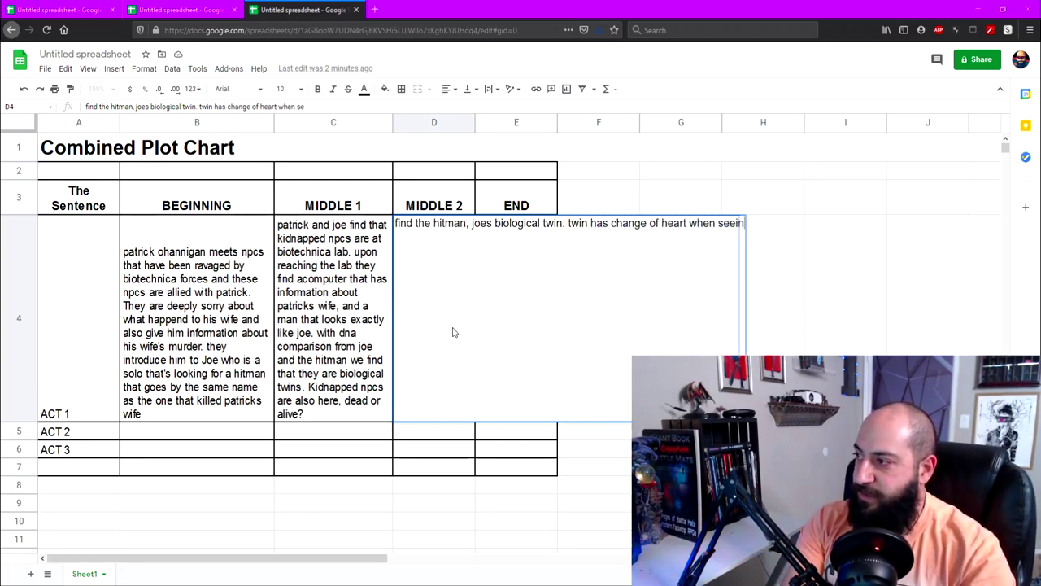
pyautogui.write('g joe. decides to')
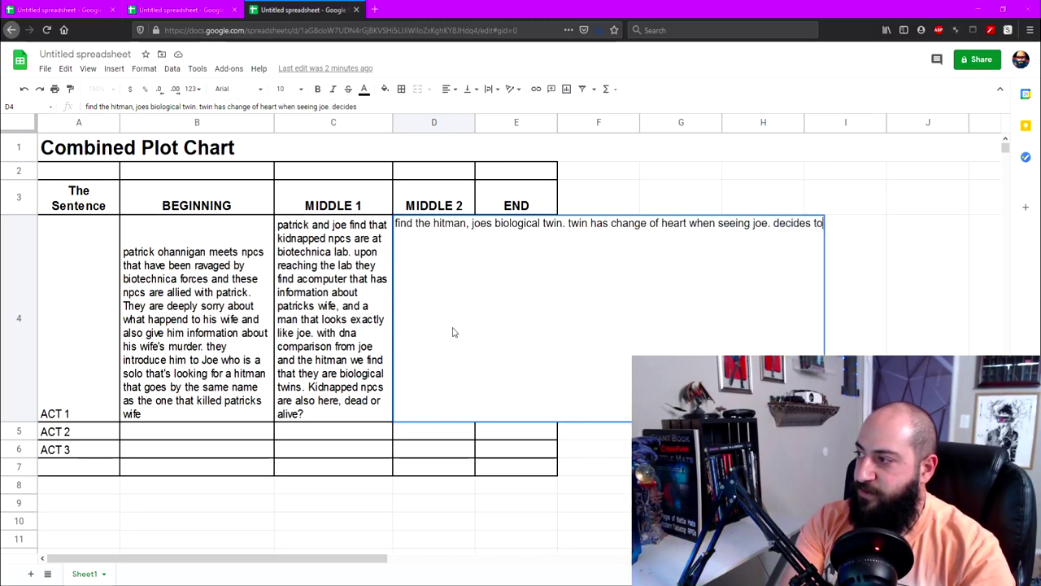
# - Continue Middle 2: he spills everything he knows, wasn't directly involved with killing the wife but knows who is, and gives names, locations and everything
pyautogui.write(' dpill ')
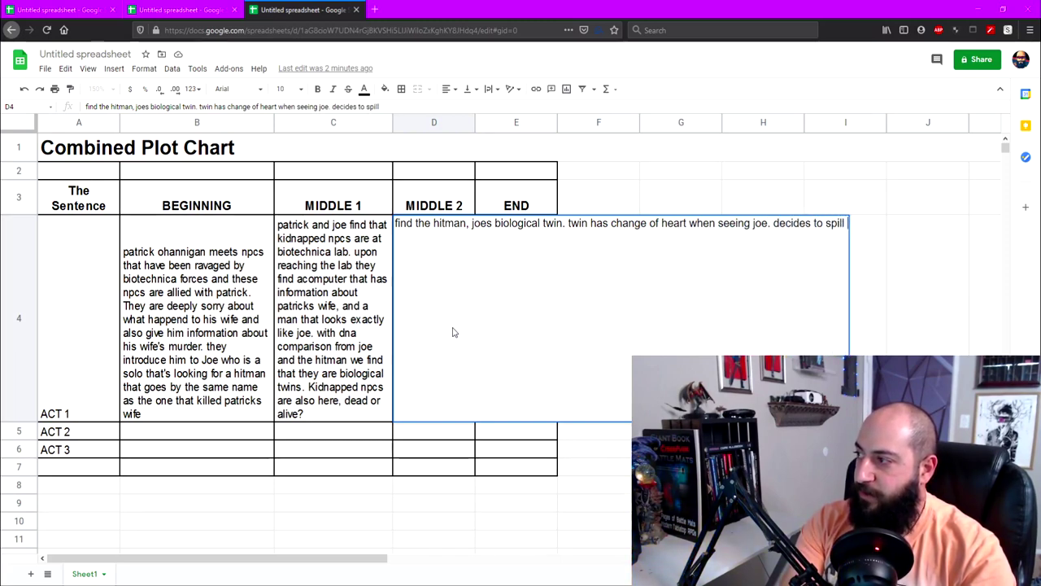
pyautogui.write('everything he know')
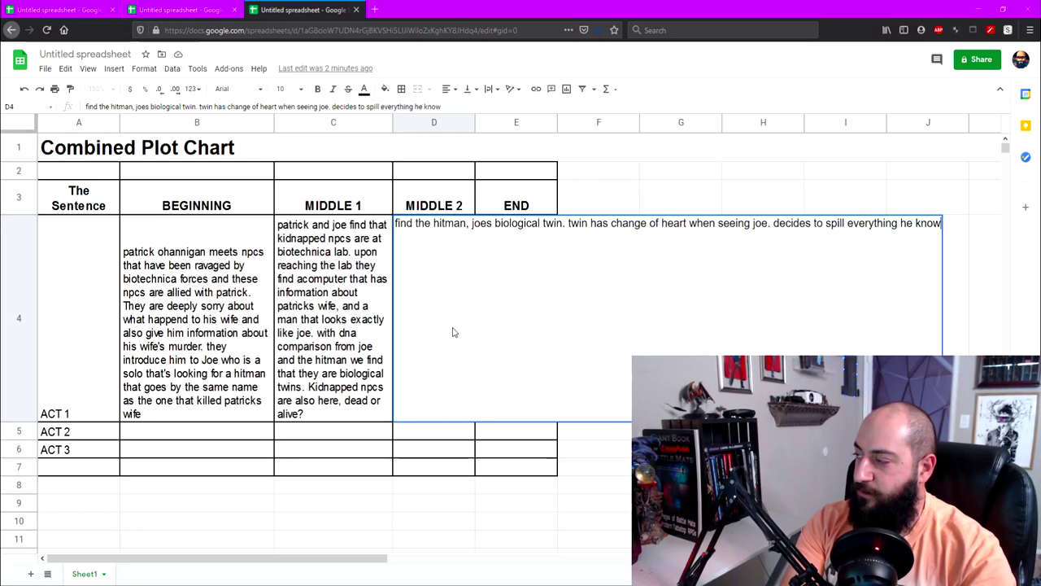
pyautogui.write("s and it turns out he wasn't")
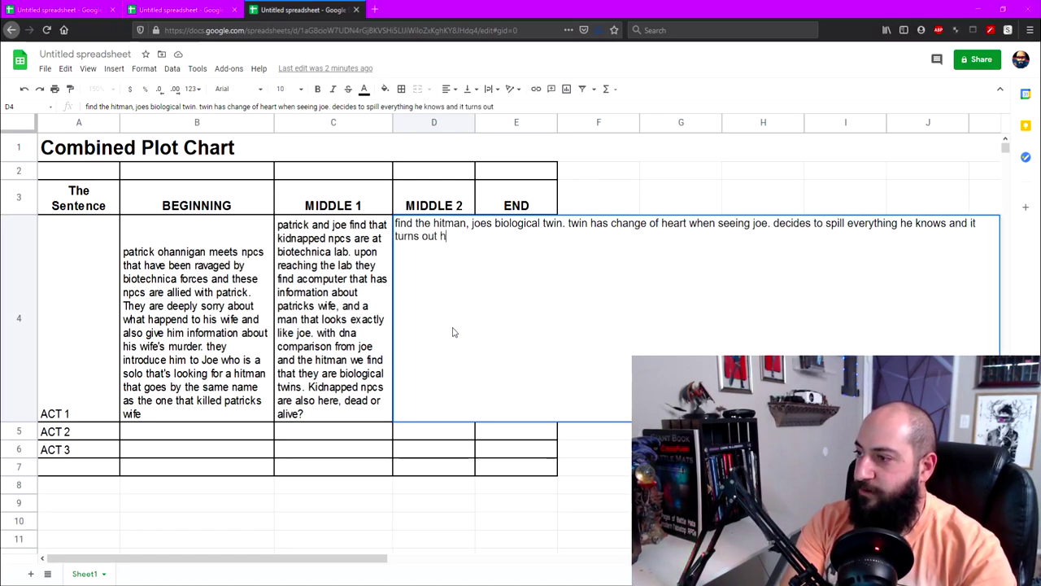
pyautogui.write('involved with killing patricks wife')
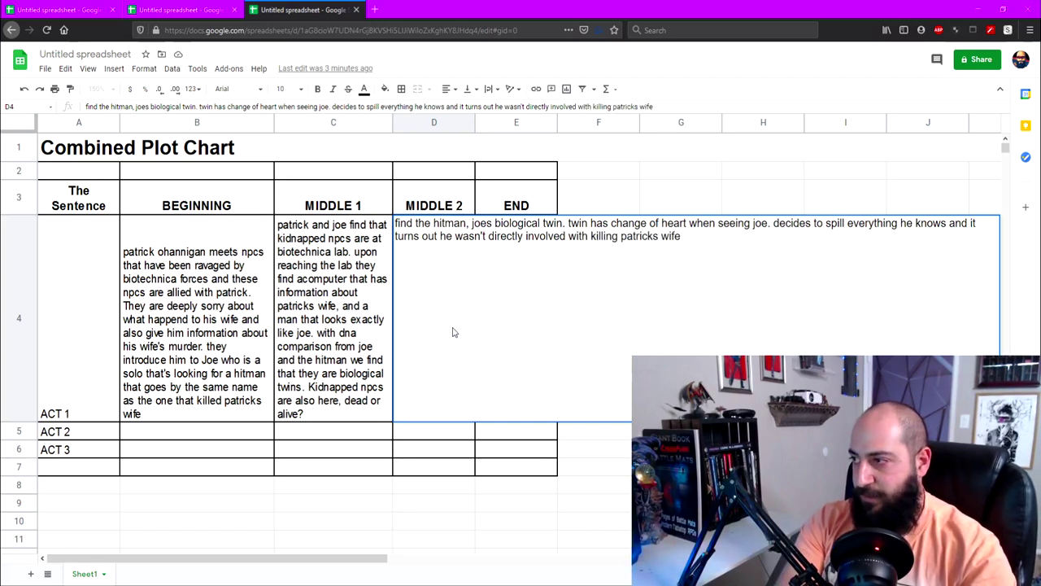
pyautogui.write(' but ')
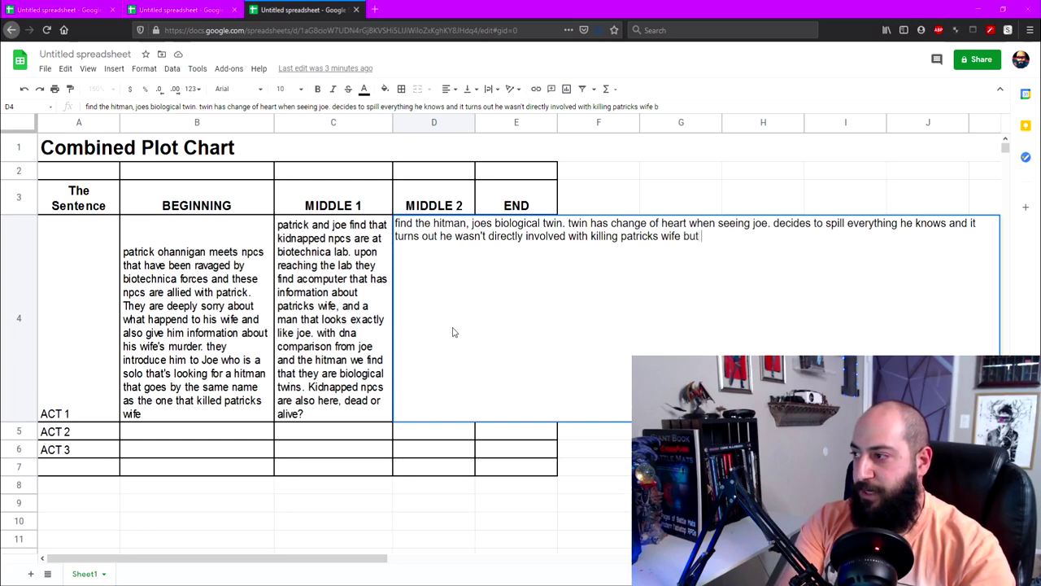
pyautogui.write('he knows who is. gives names, ')
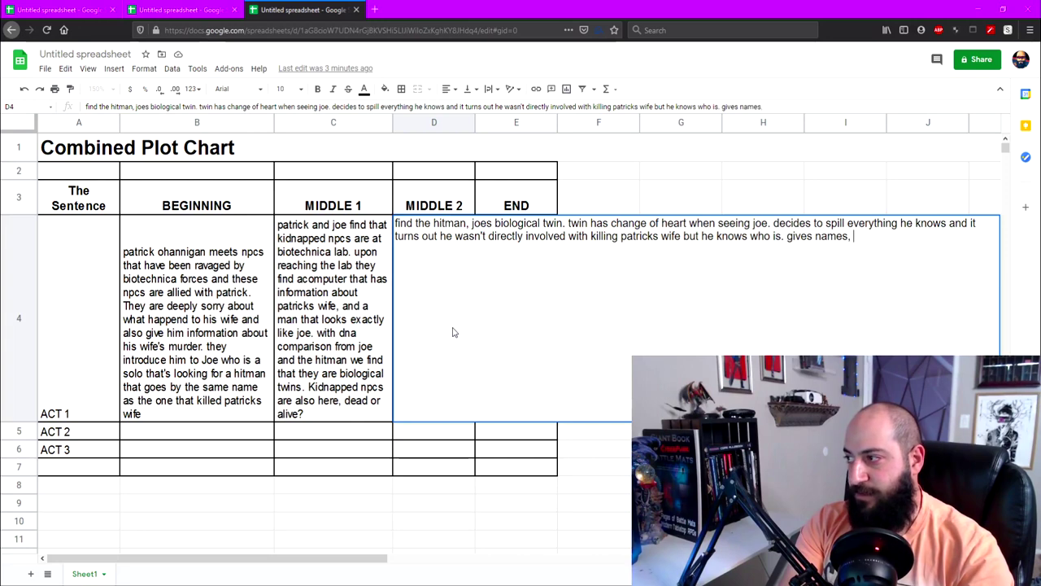
pyautogui.write('locations and everything. ')
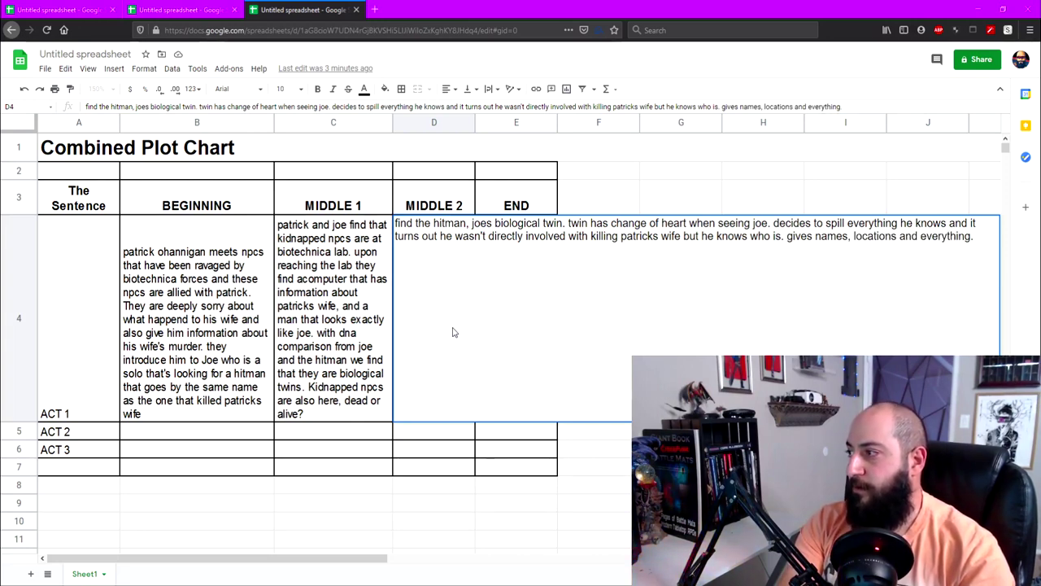
# - Finish Middle 2 with "these are biotechnica connected people." and widen its column so the text wraps over fewer lines
pyautogui.write('these p')
pyautogui.write('re biotechnica')
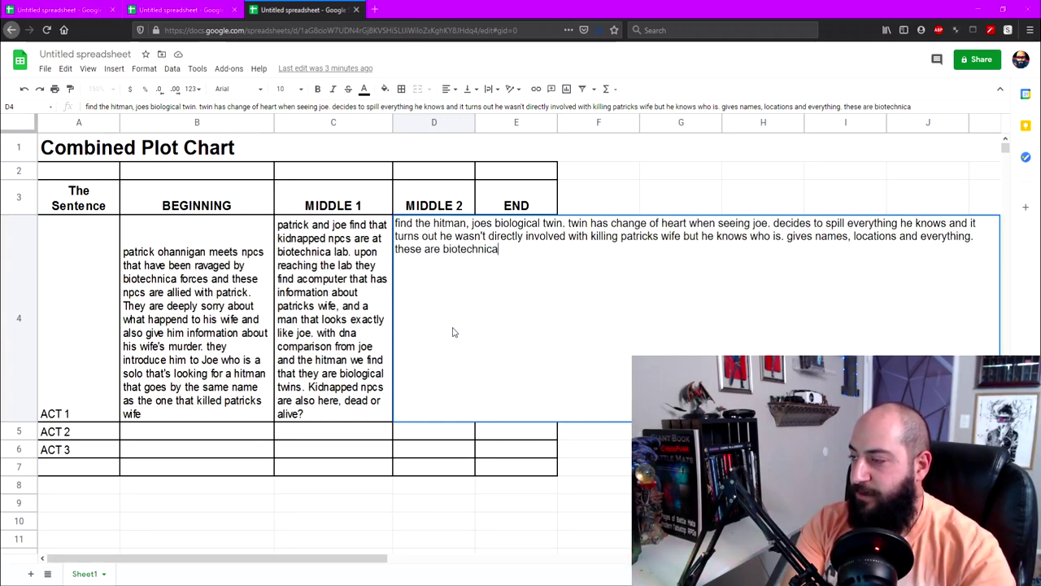
pyautogui.write(' connected people.')
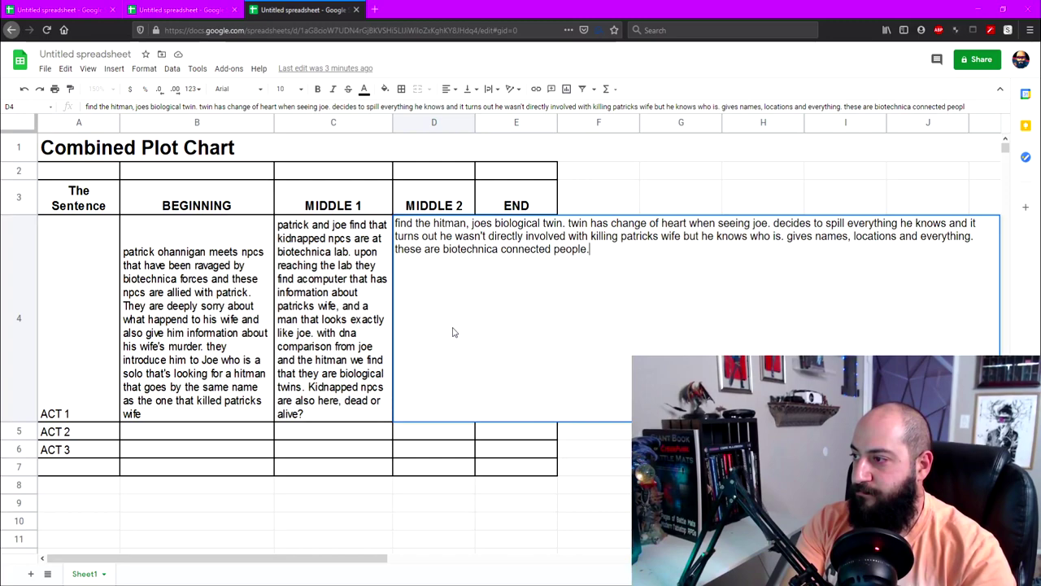
pyautogui.press('Tab')
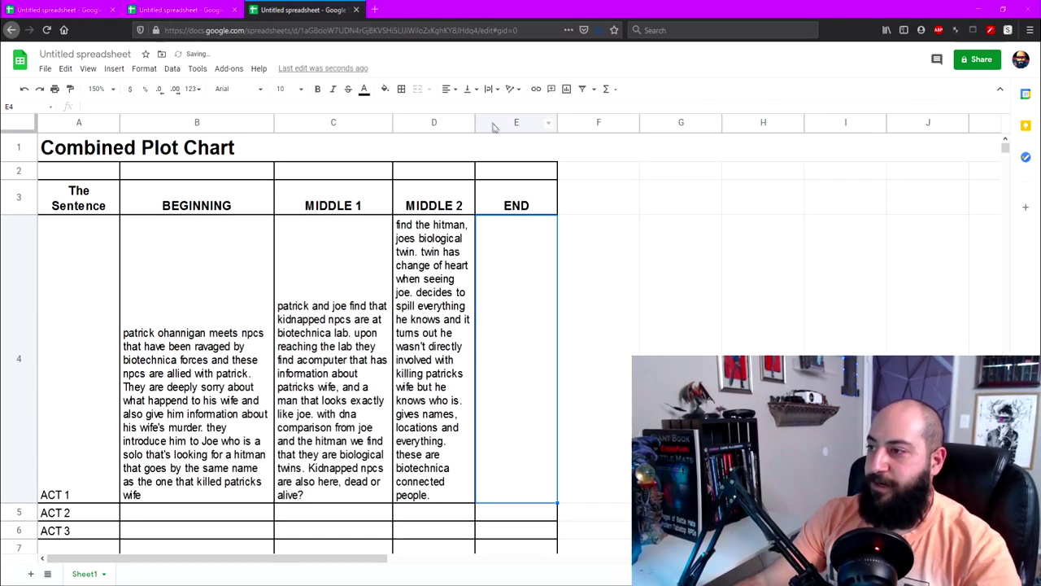
pyautogui.moveTo(473, 120); pyautogui.dragTo(517, 119)
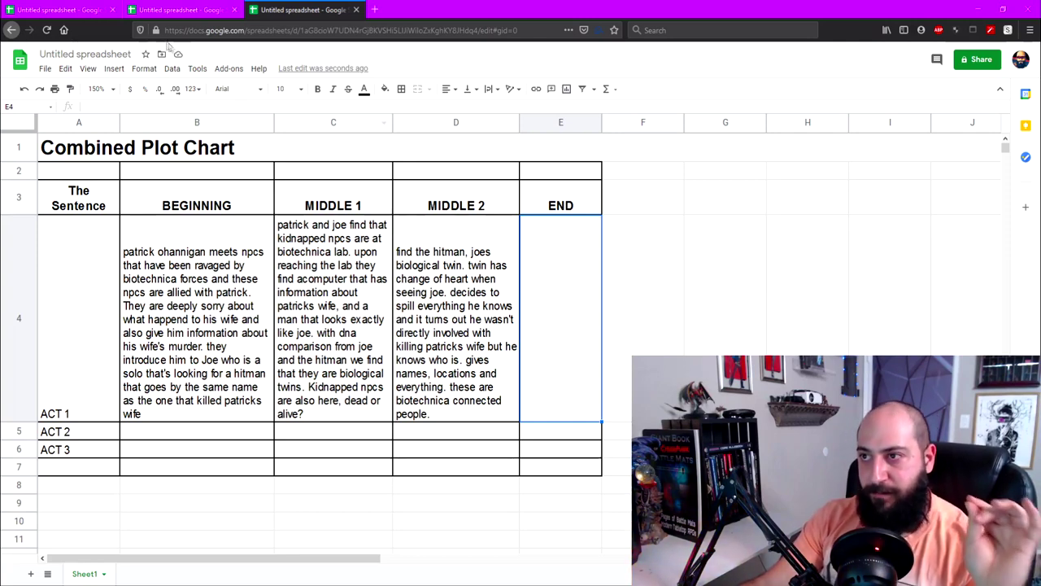
# - Fill the second player's End in the players chart: "finds out biotechnica seperated them at birth and wants revenge for the brainwashing they did to his brother."
pyautogui.click(179, 10)
pyautogui.click(57, 9)
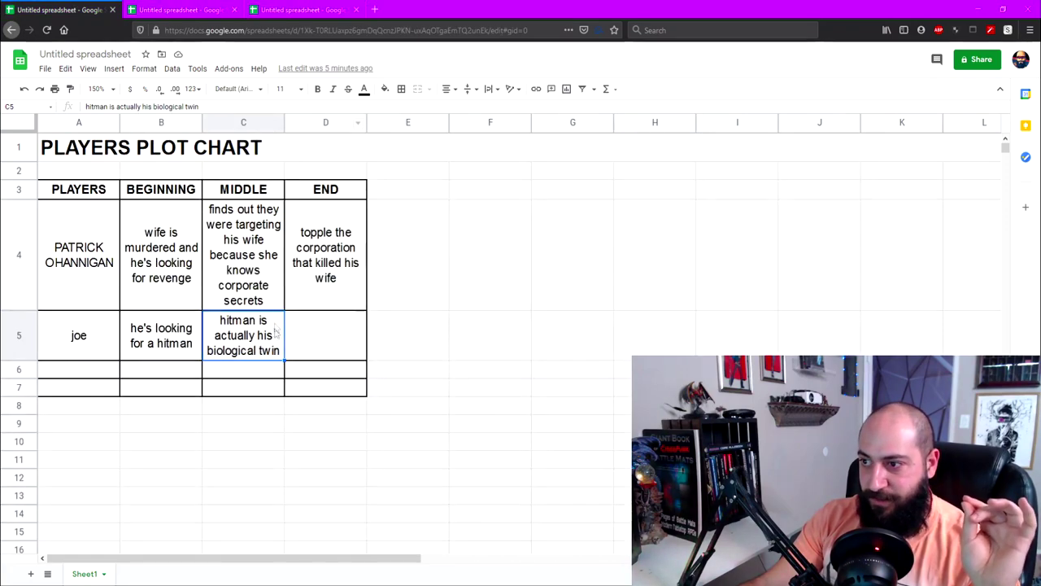
pyautogui.click(310, 348)
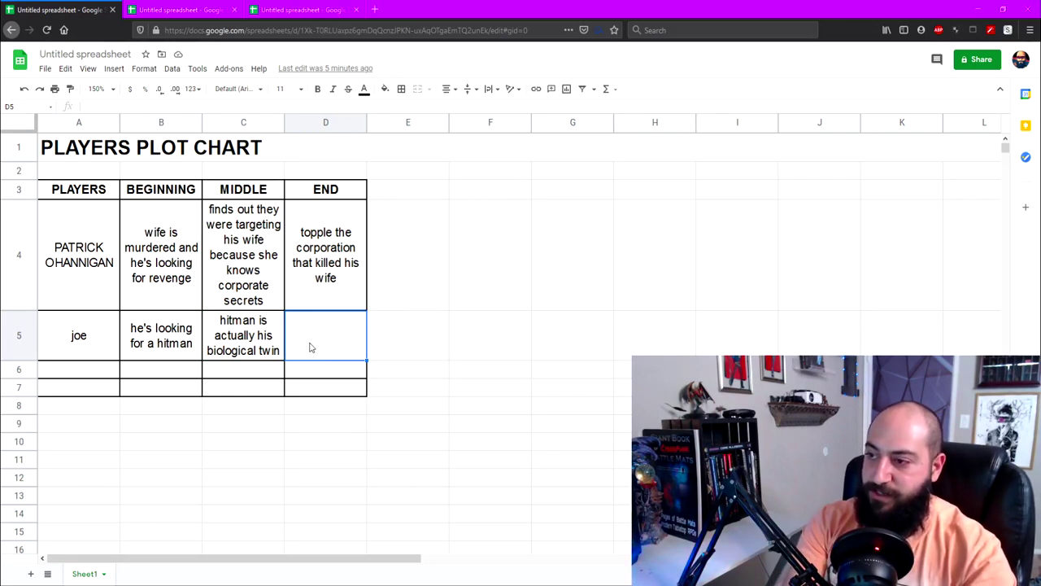
pyautogui.write('find')
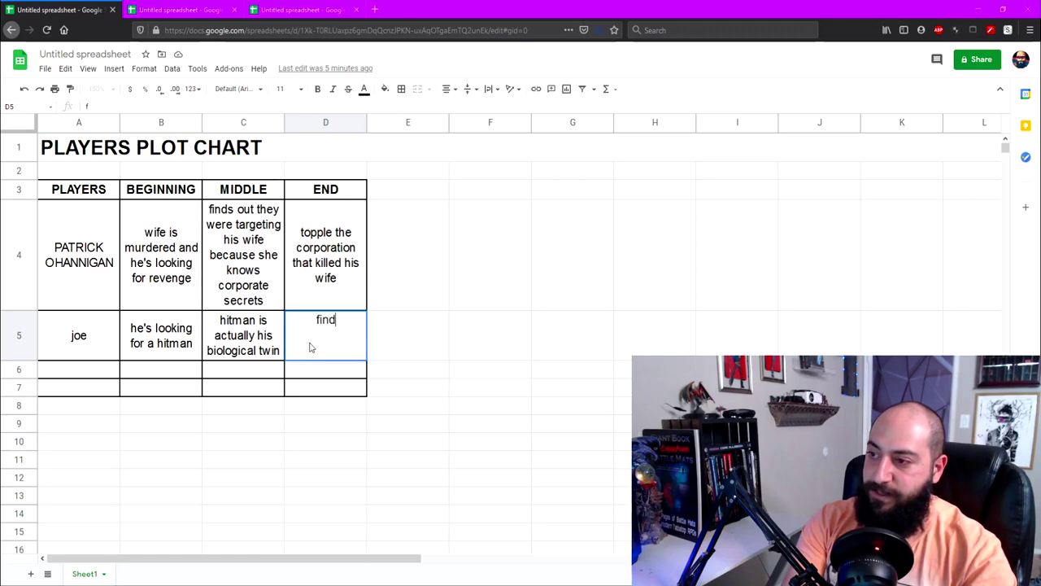
pyautogui.write('s out biotechni')
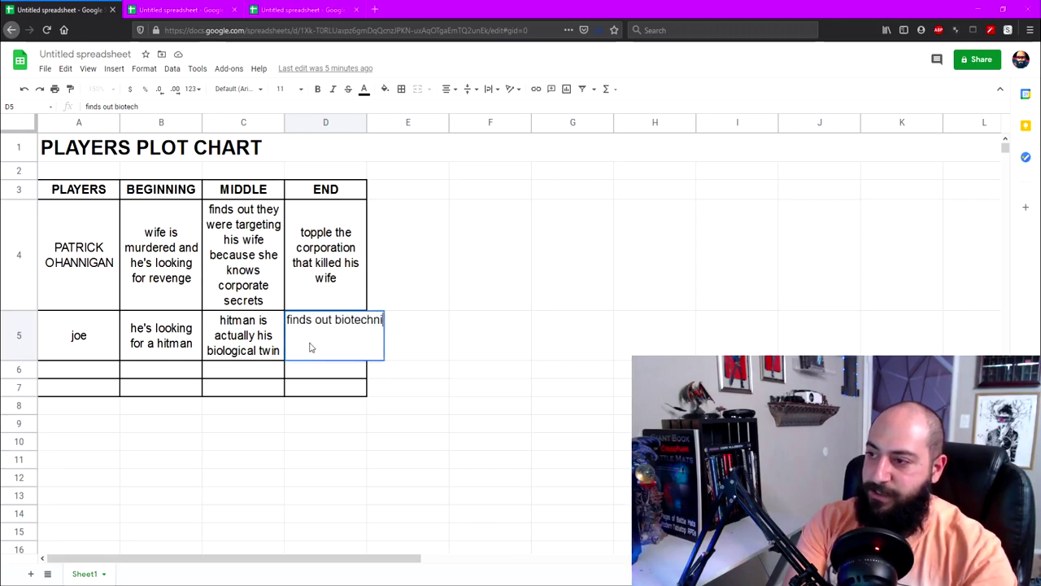
pyautogui.write('ca seperated them at birth and want reve')
pyautogui.press('BackSpace')
pyautogui.press('BackSpace')
pyautogui.press('BackSpace')
pyautogui.press('BackSpace')
pyautogui.press('BackSpace')
pyautogui.write('s revenge for the brai')
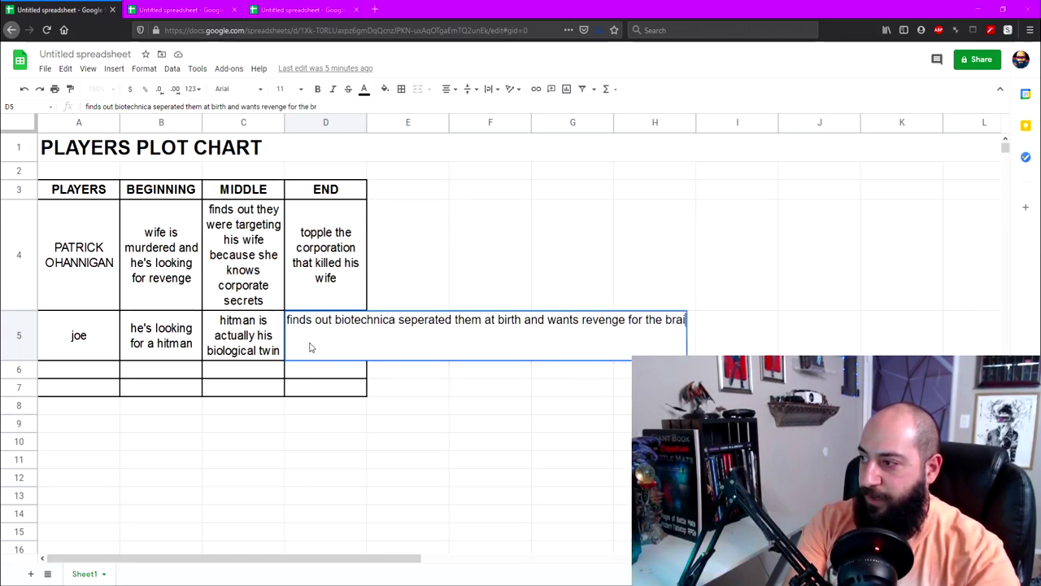
pyautogui.write('nwashing they did to his brother.')
pyautogui.click(265, 342)
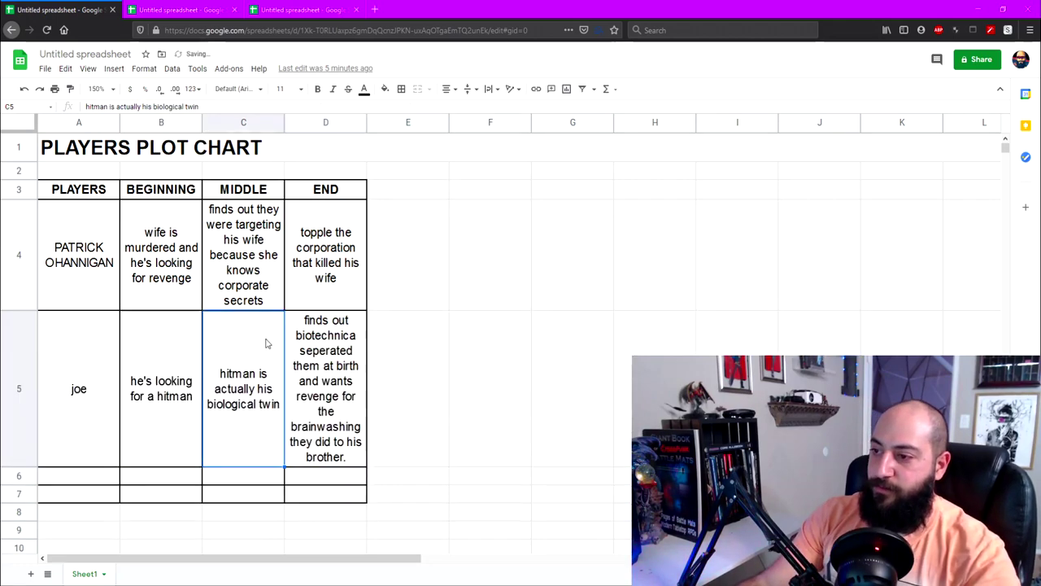
pyautogui.click(339, 326)
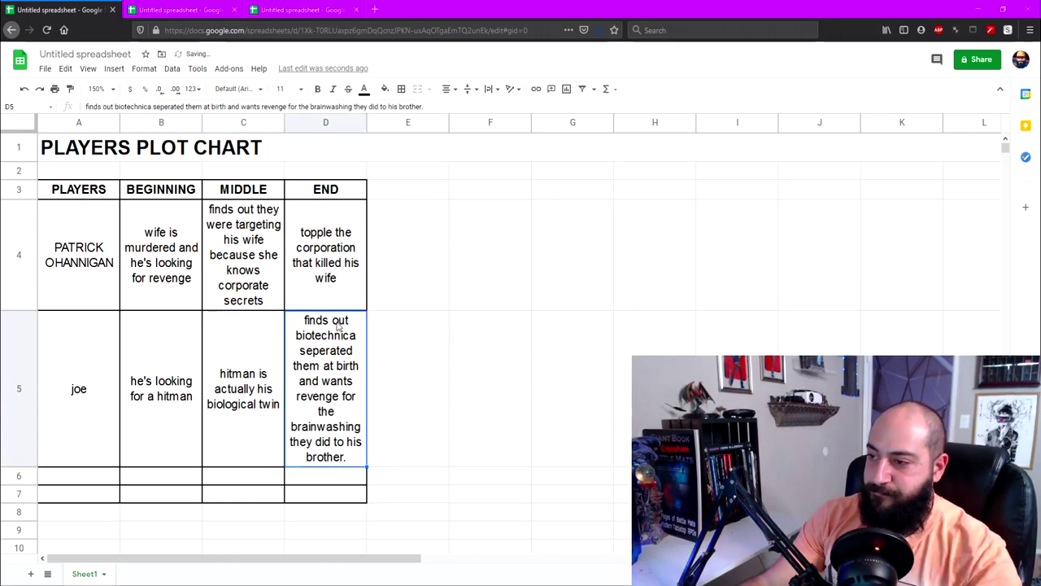
# - Add to Act 1's Middle 2 in the combined chart: suddenly everyone is attacked and the second character's brother is shot in the head from a sniper
pyautogui.click(191, 10)
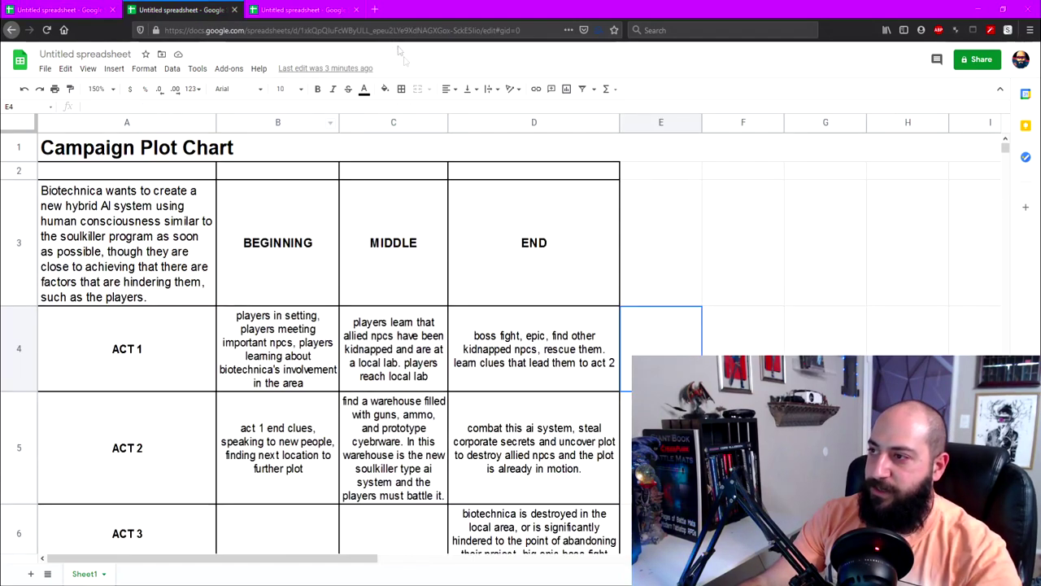
pyautogui.click(281, 8)
pyautogui.click(447, 348)
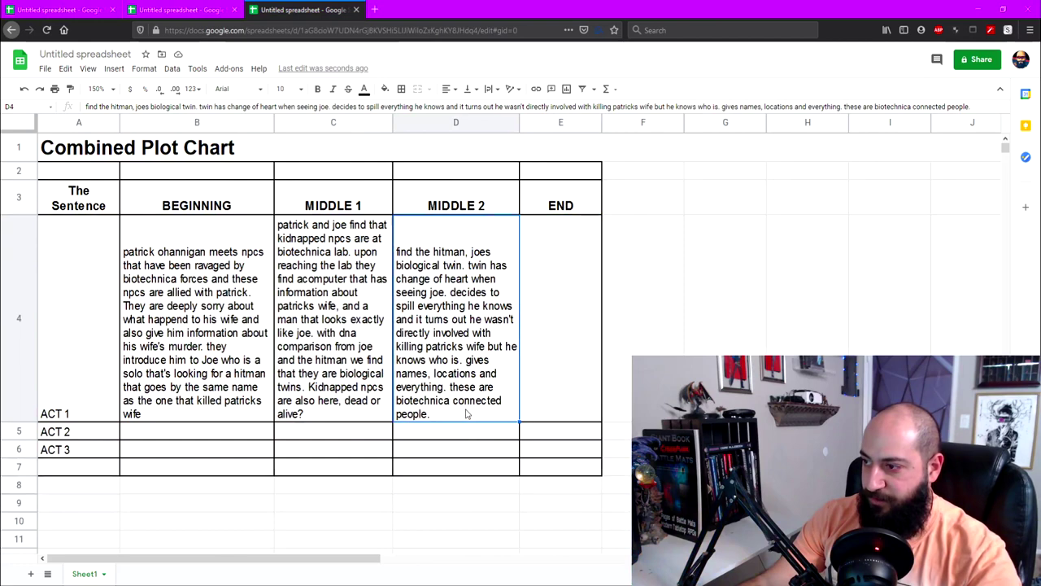
pyautogui.doubleClick(466, 414)
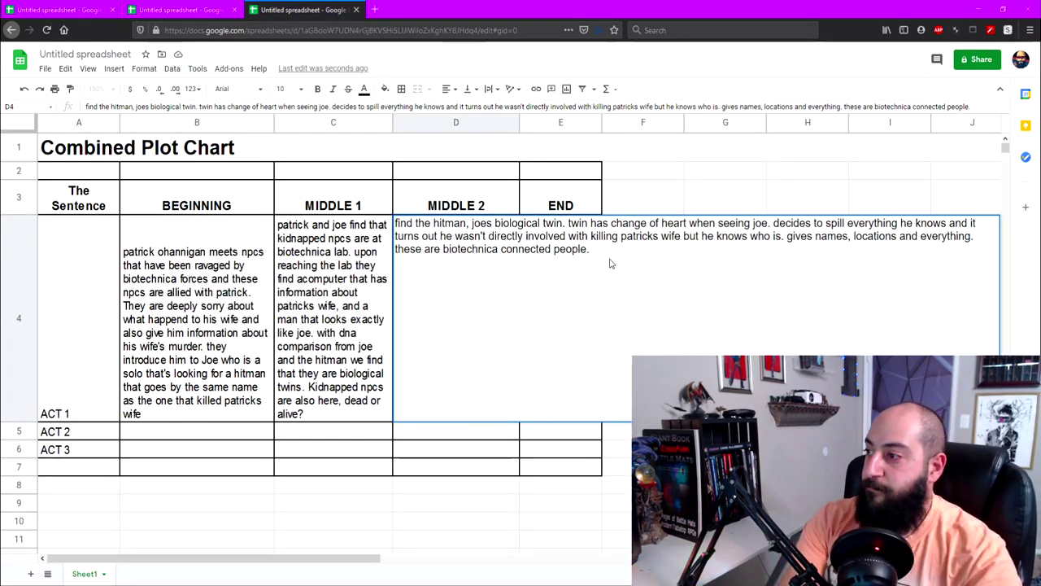
pyautogui.write('suddenly everyone is attacked an')
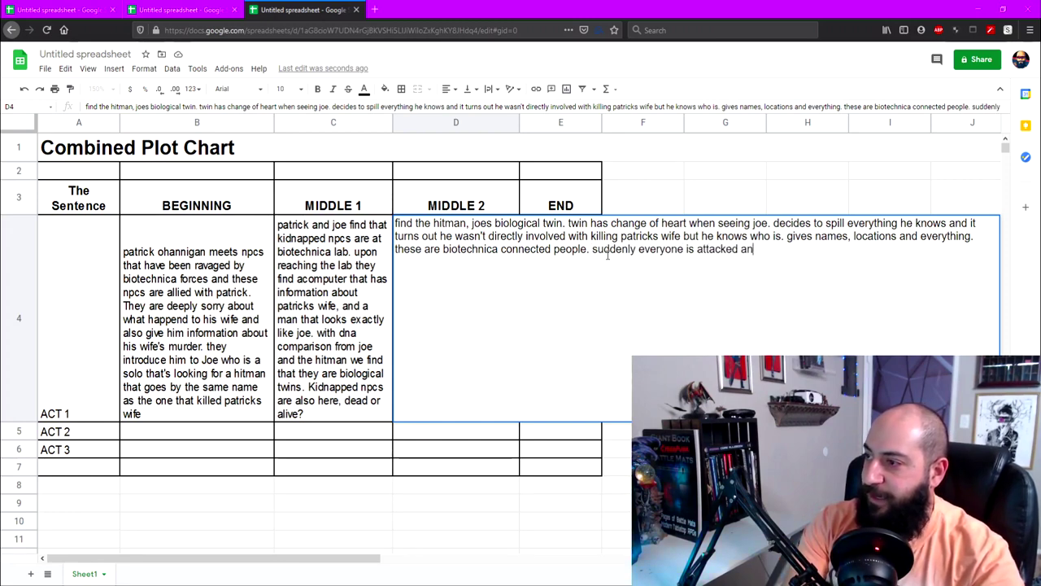
pyautogui.write("d joe's brother is shot")
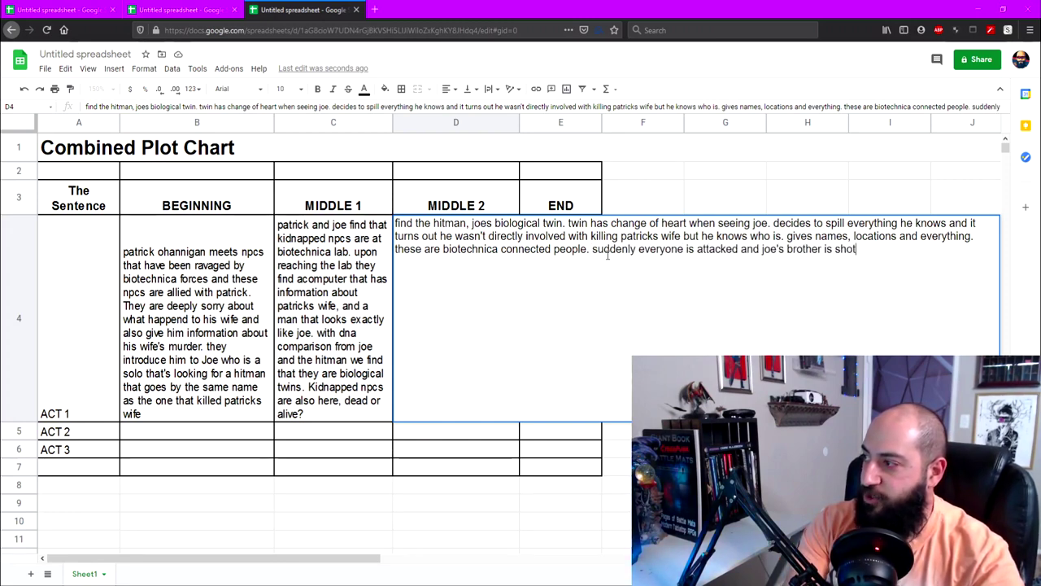
pyautogui.write(' in')
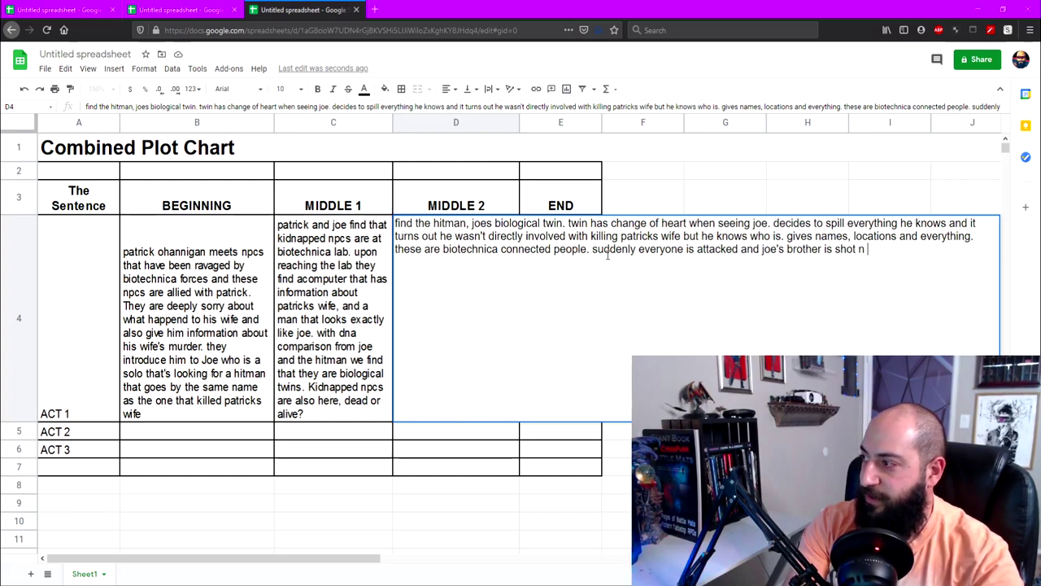
pyautogui.write(' the head from a sniper.')
pyautogui.press('Tab')
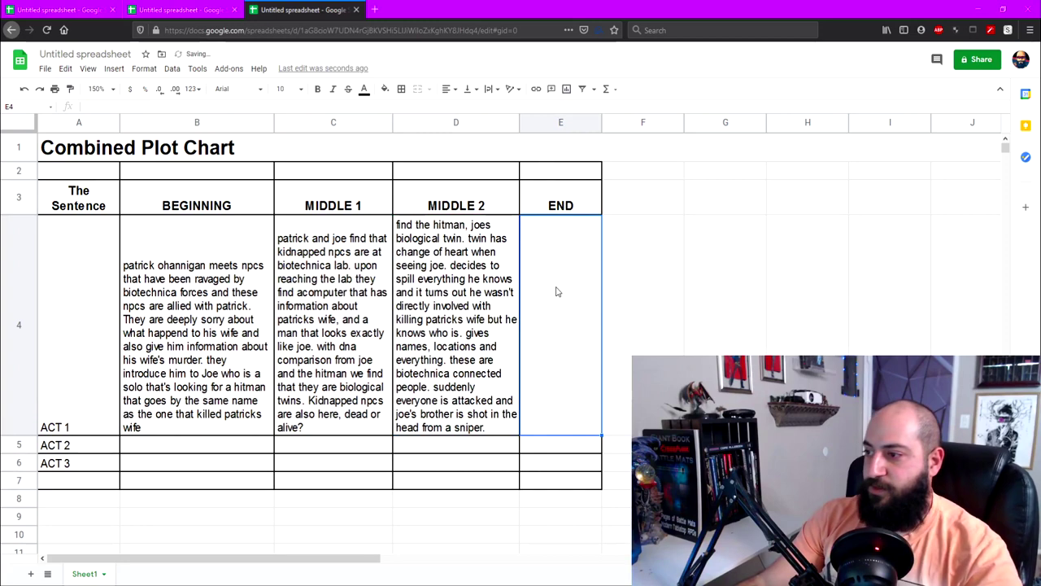
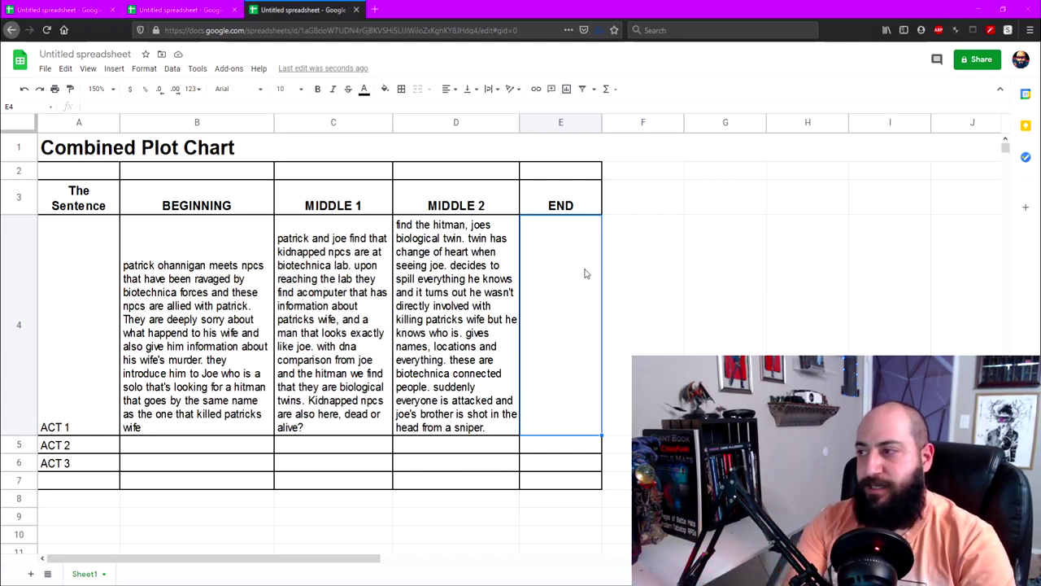
# - Start Act 1's End: biotechnica epic fight where the first character kills people involved with his wife's death (biotechnica corporate security/goons/hitmen)
pyautogui.write('biote')
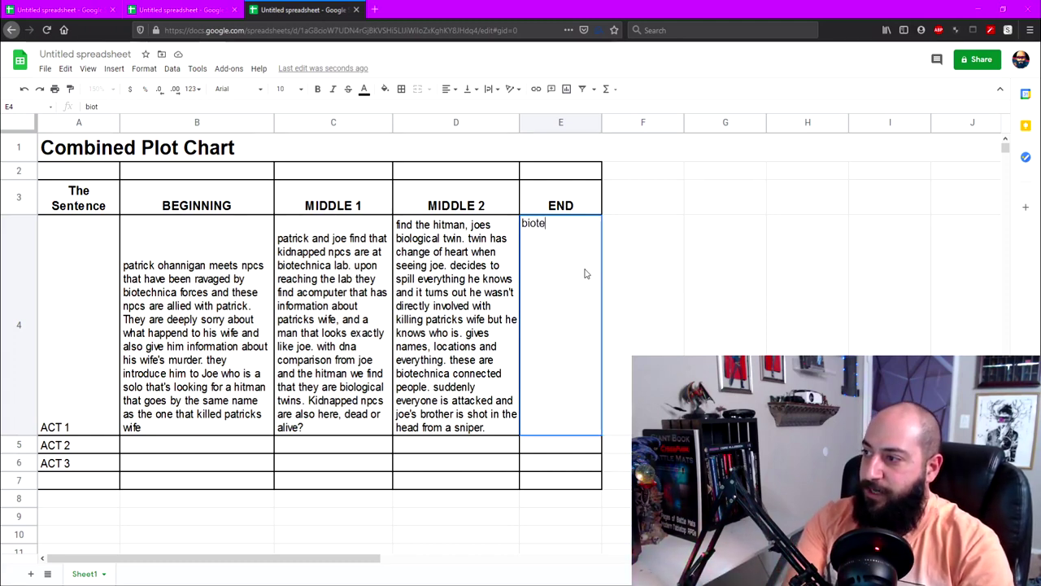
pyautogui.write('chnica epic fight where patrick k')
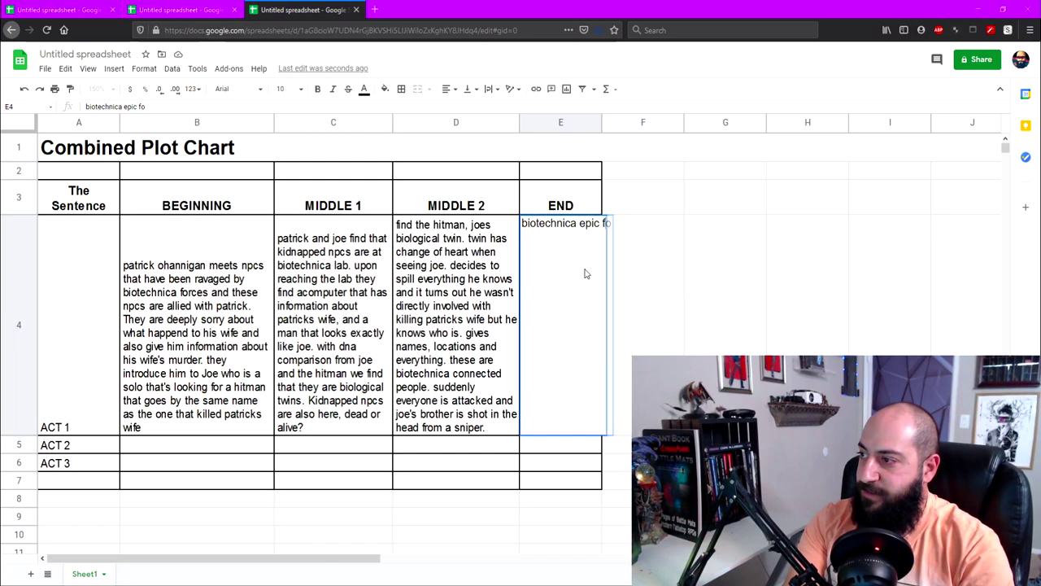
pyautogui.write('ills people invo')
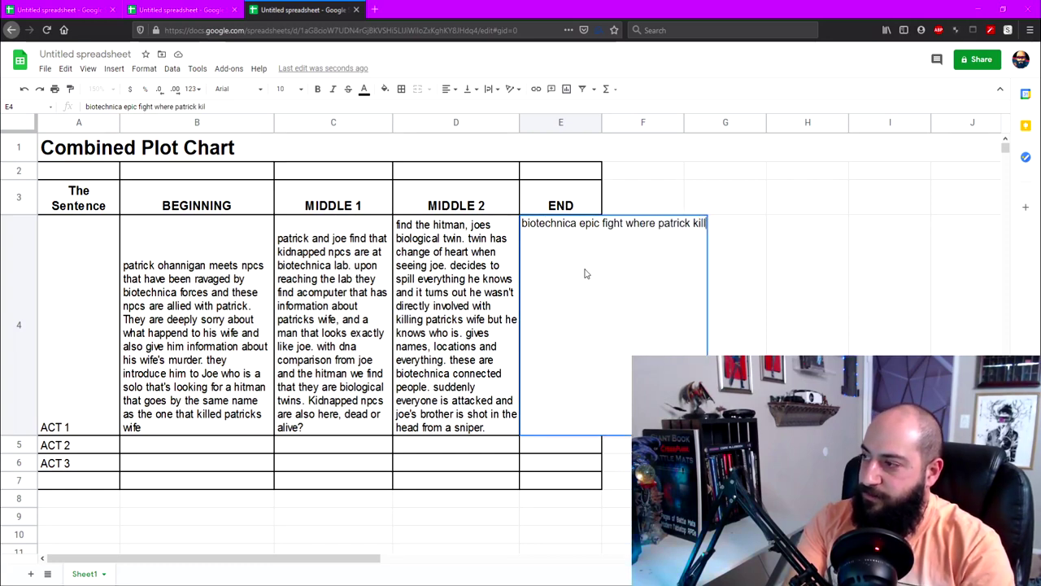
pyautogui.write('lved ')
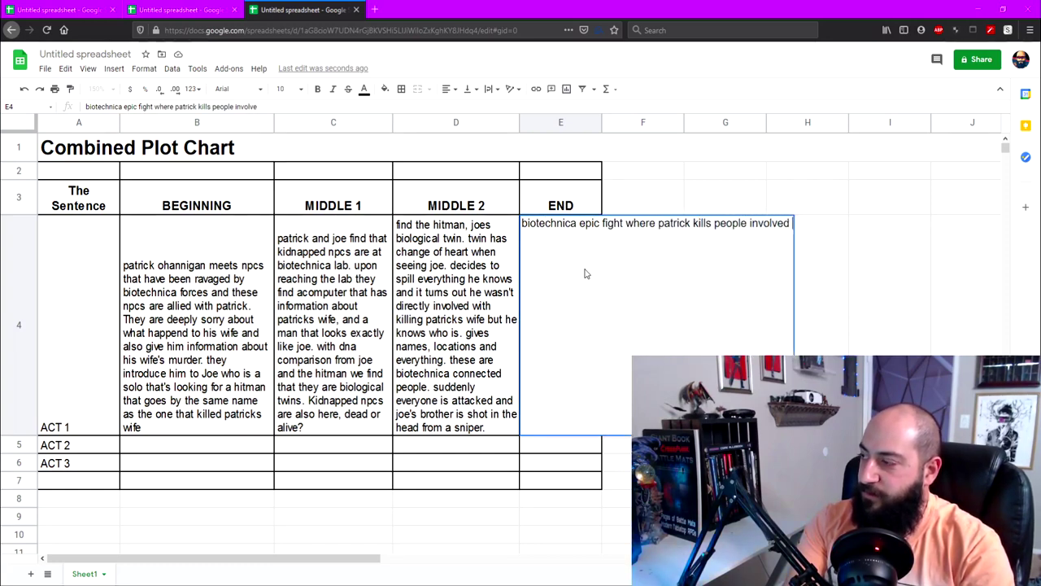
pyautogui.write("with his wife's dea")
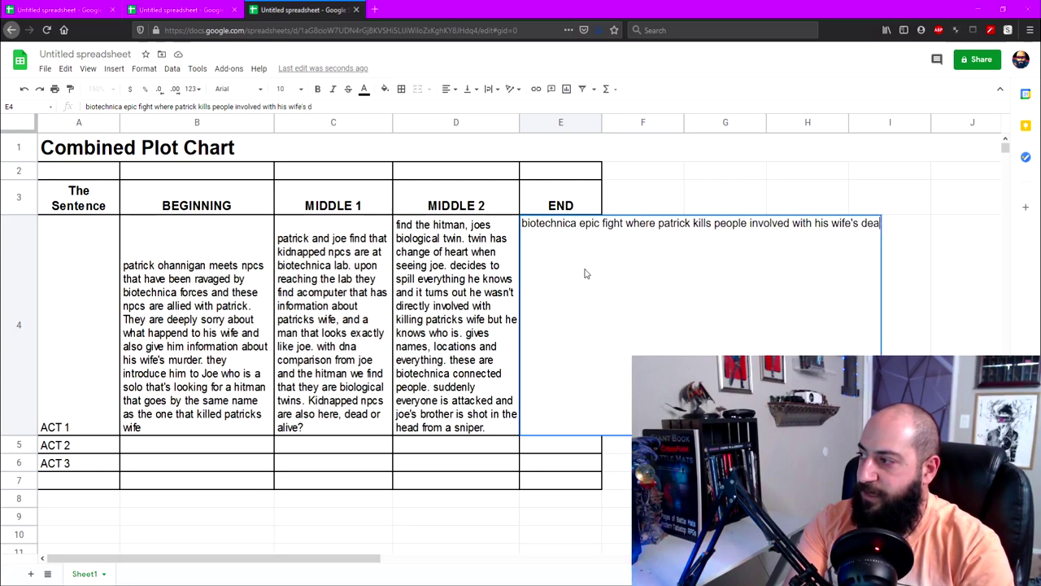
pyautogui.write('th (biotechnica ')
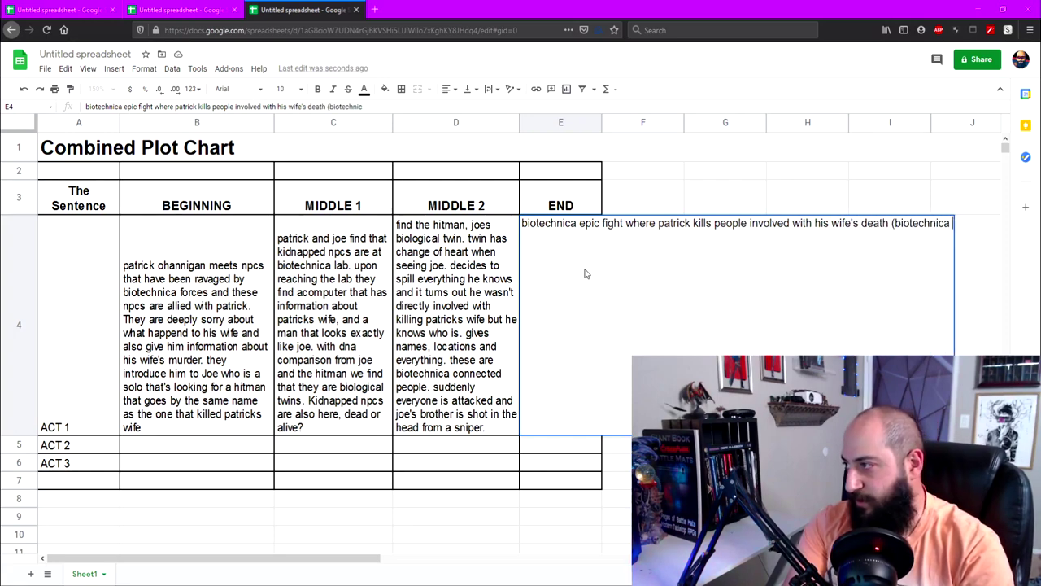
pyautogui.write('corporate security/')
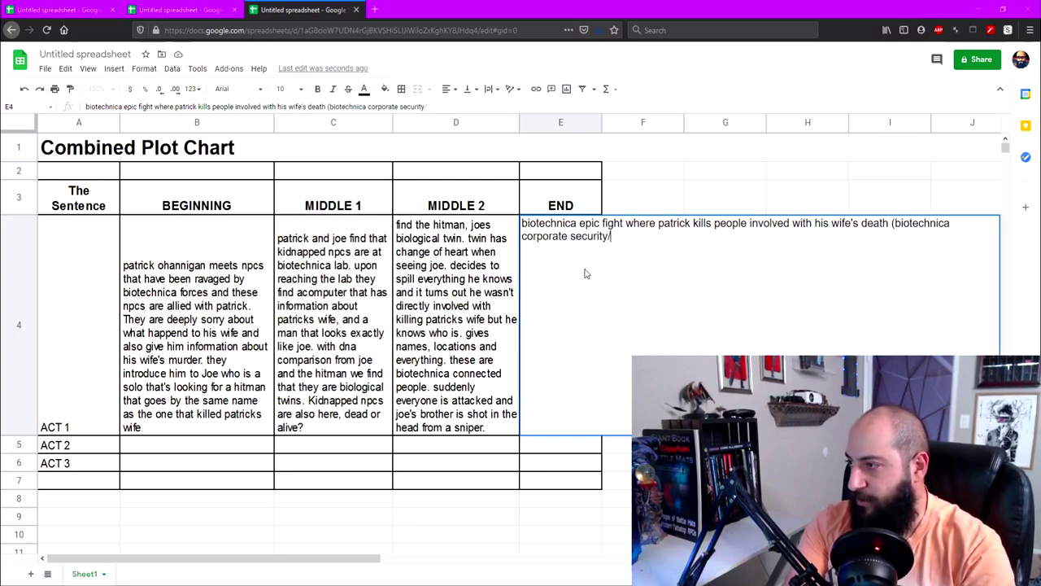
pyautogui.write('goons/hitmen_)')
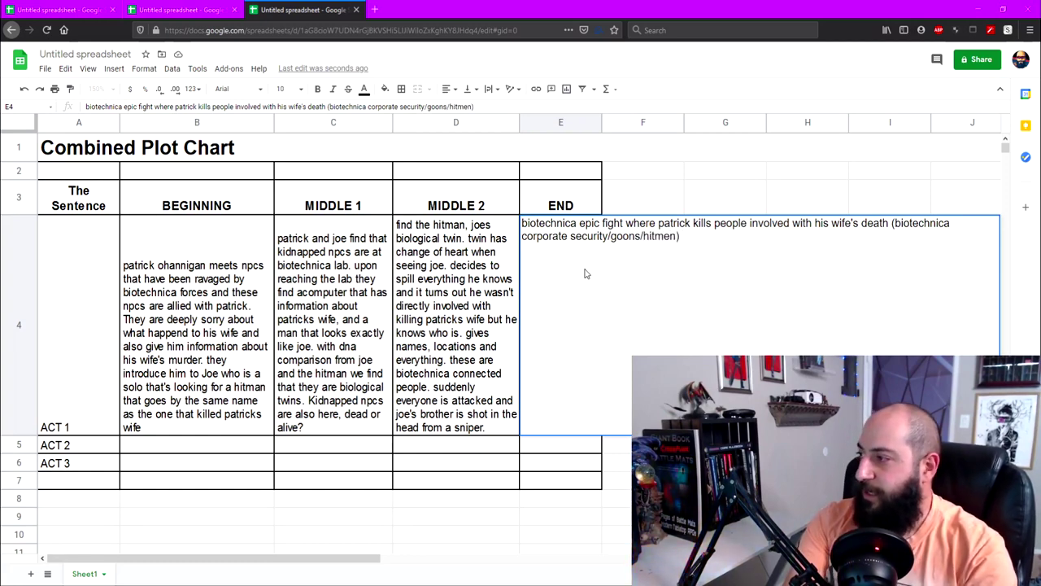
# - Finish Act 1's End: the second character gets revenge on the sniper that killed his brother and the biotechnica execs involved with his seperation at birth
pyautogui.write(' and joe gets')
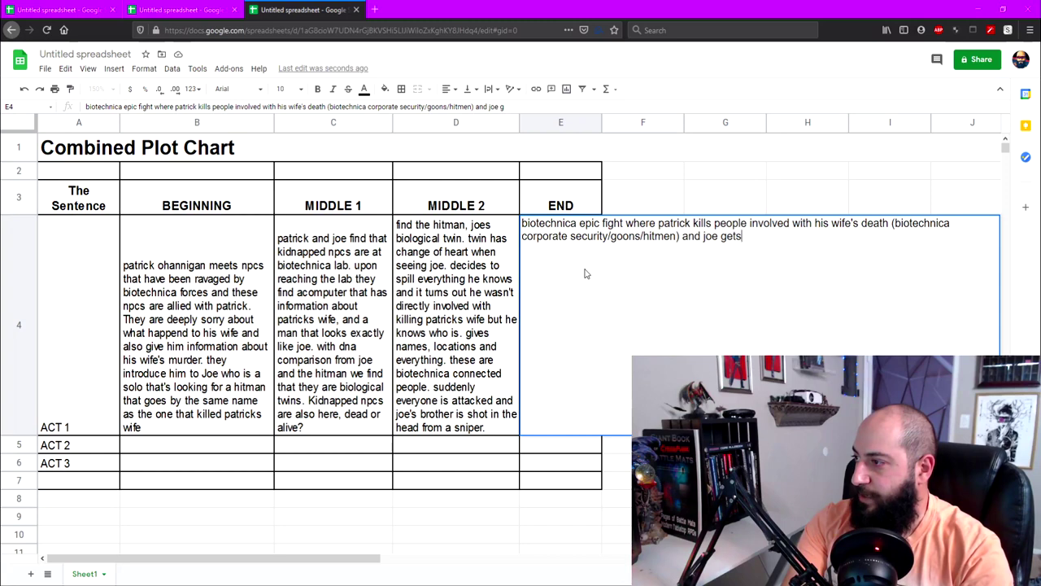
pyautogui.write(' revenge on the sniper that killed his brother and the')
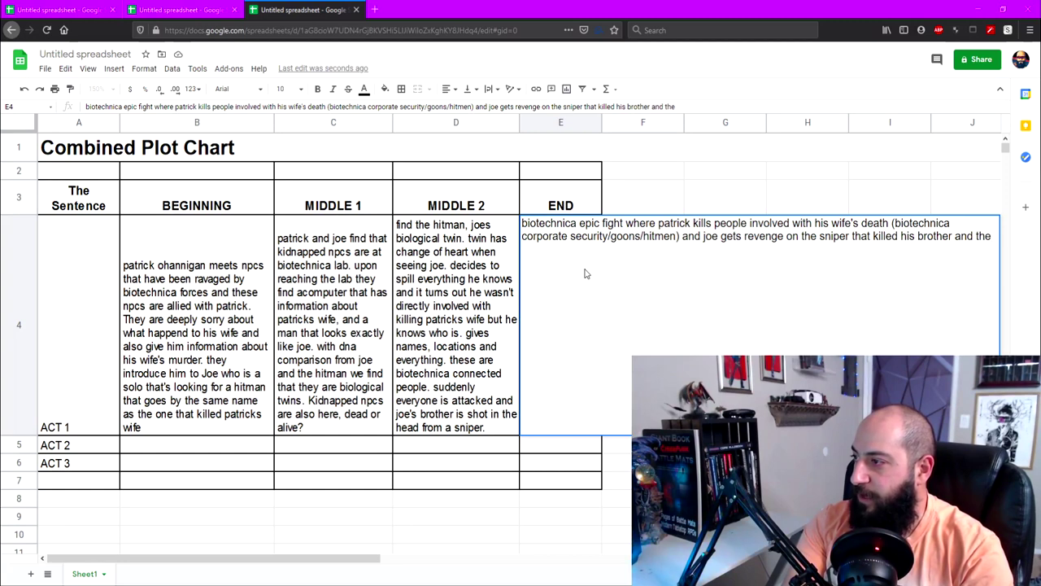
pyautogui.write(' bioteh')
pyautogui.press('BackSpace')
pyautogui.write('chnica e')
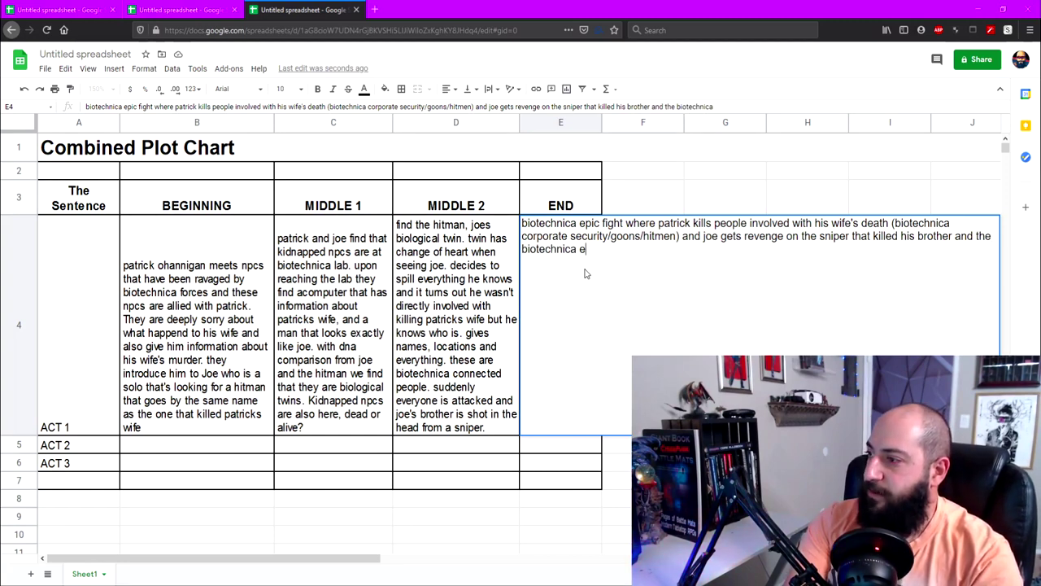
pyautogui.write('xecs that were involved with his')
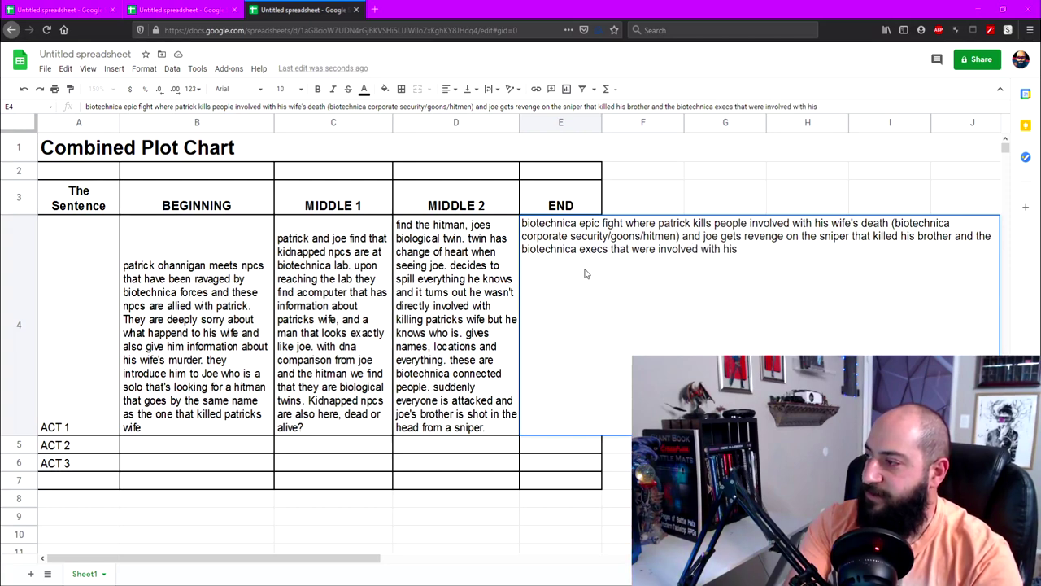
pyautogui.write(' seperation at birth')
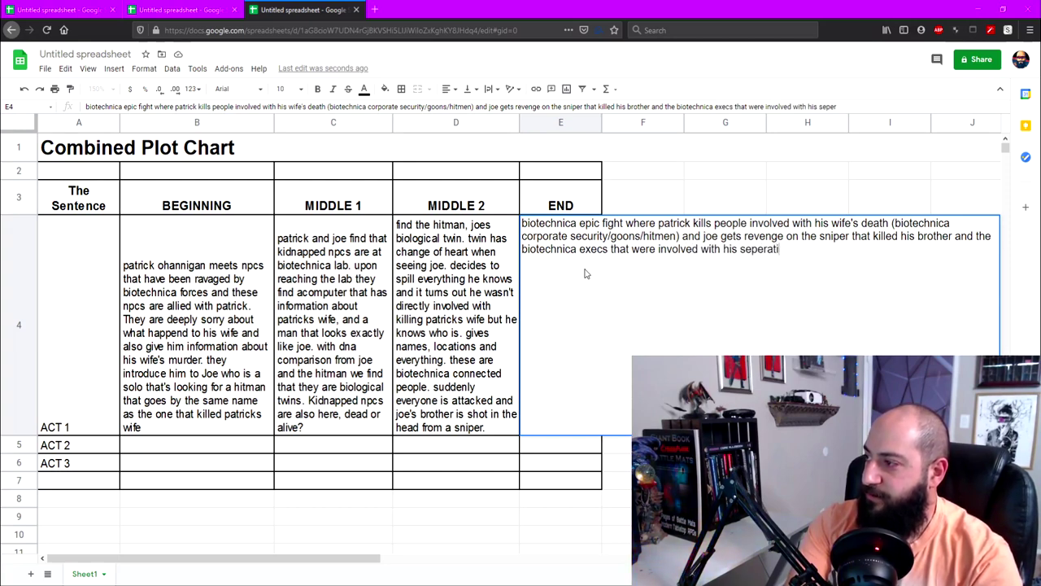
pyautogui.press('Tab')
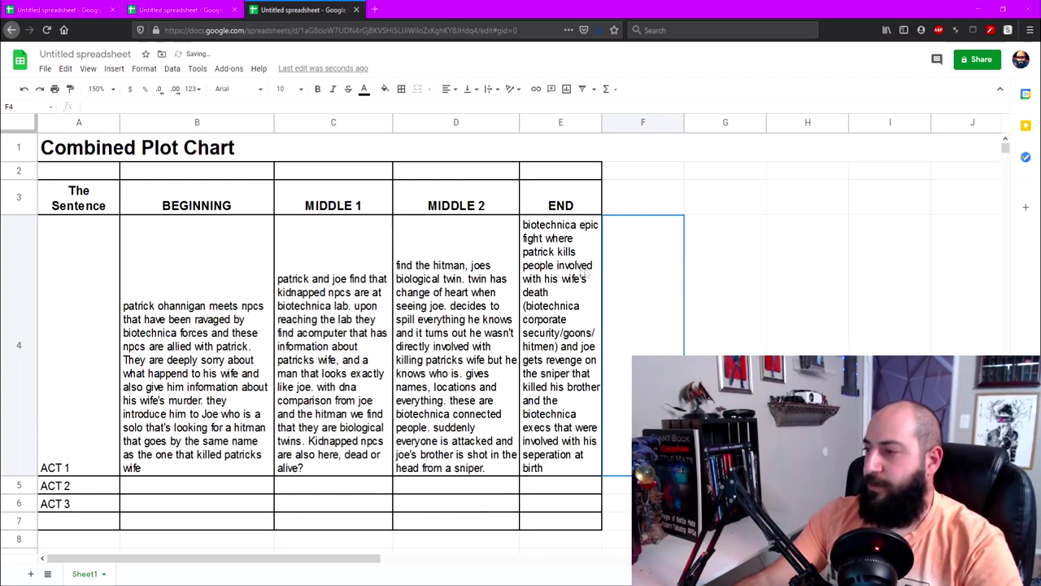
# - Review the Beginning, Middle 1 and Middle 2 story points of Act 1 in the combined chart
pyautogui.click(145, 343)
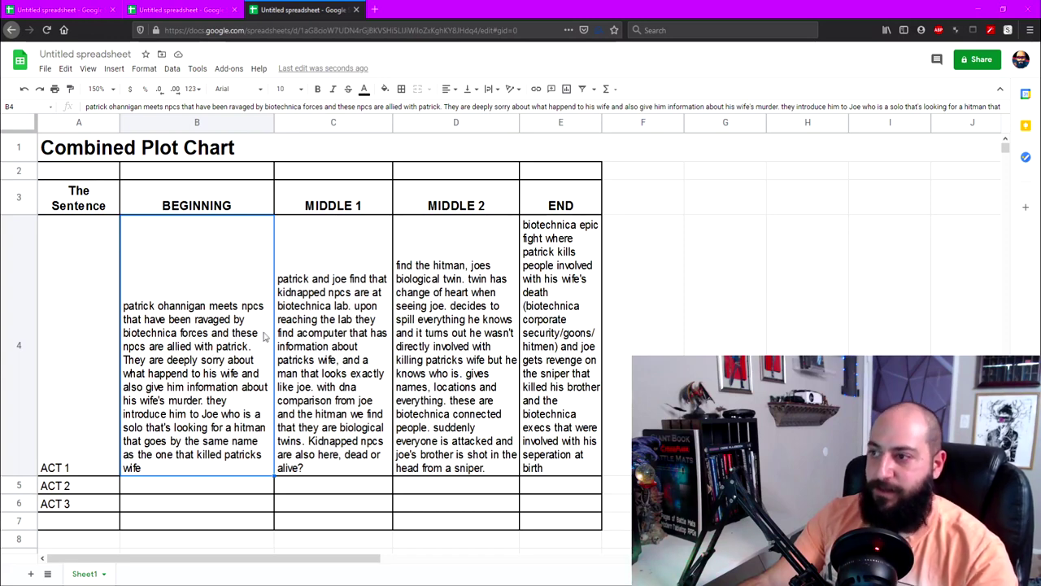
pyautogui.click(338, 346)
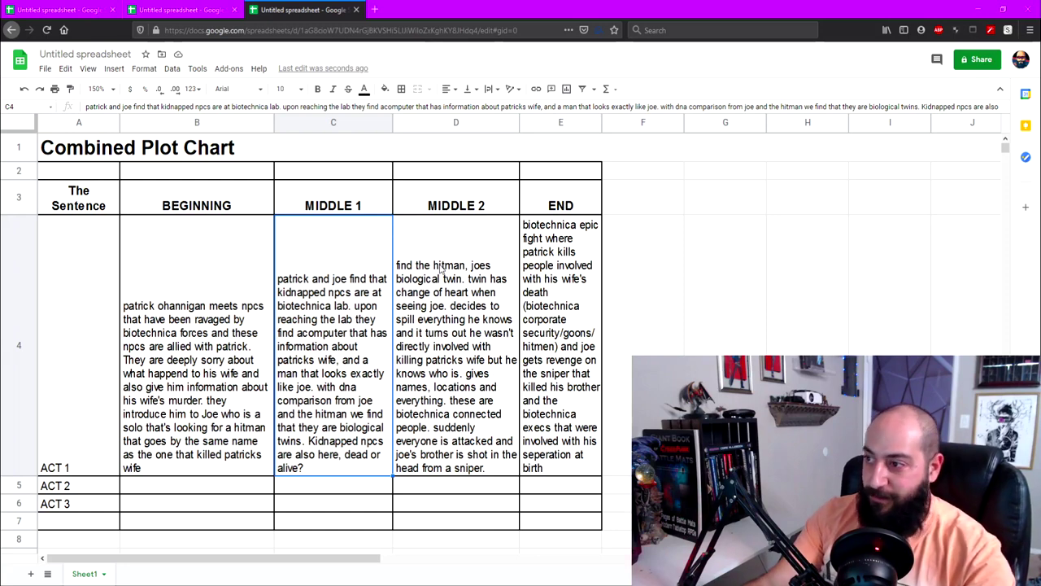
pyautogui.click(481, 342)
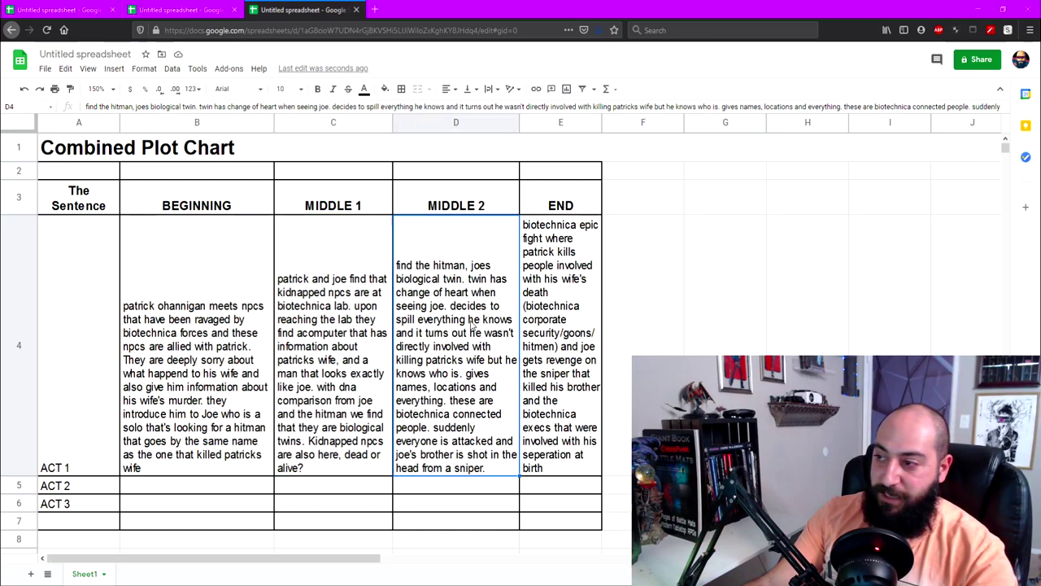